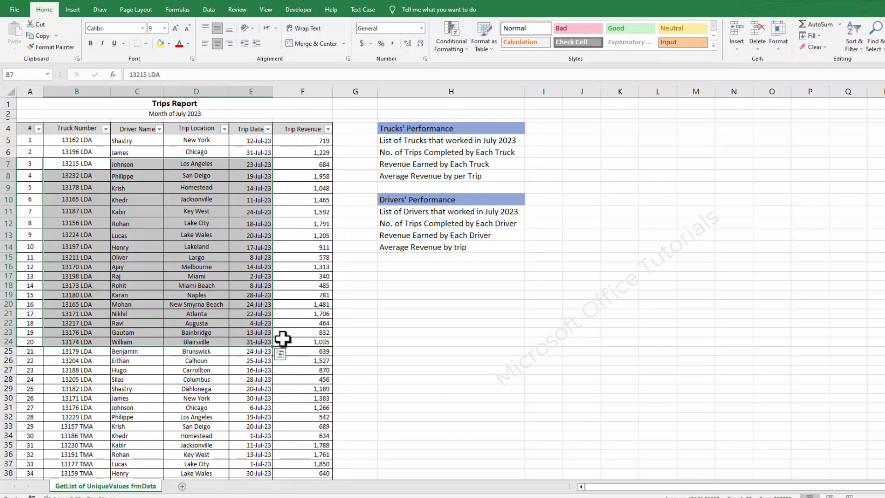
- Examine the July 2023 trip records alongside the truck performance requirements listed in H5:H8
left_click(283, 341)
left_click_drag(84, 162, 298, 369)
left_click(302, 361)
left_click_drag(413, 143, 414, 195)
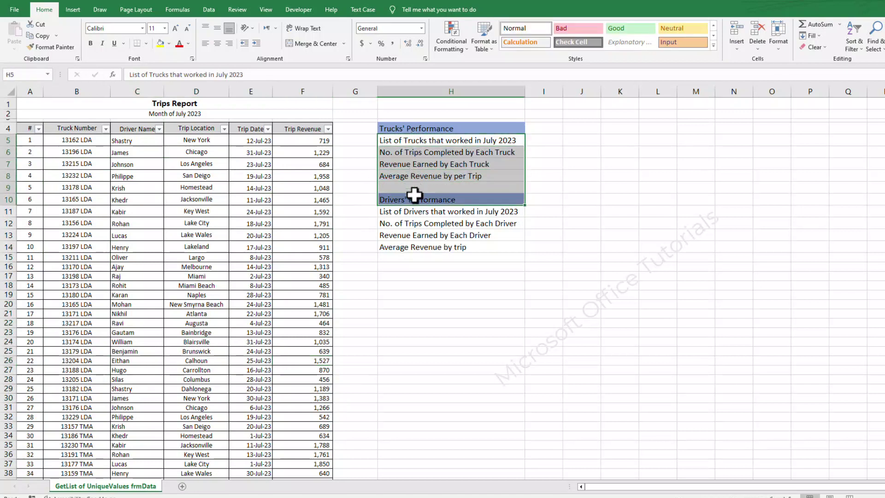
left_click_drag(419, 146, 420, 175)
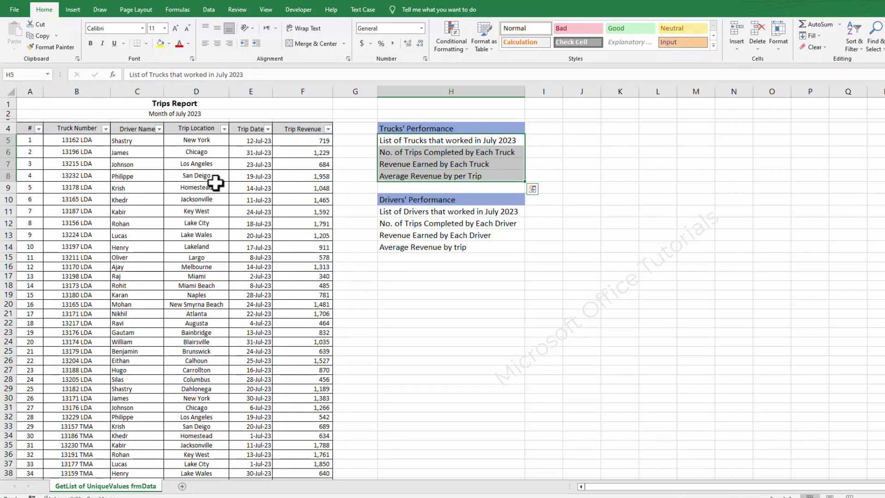
left_click_drag(120, 166, 158, 204)
left_click(228, 264)
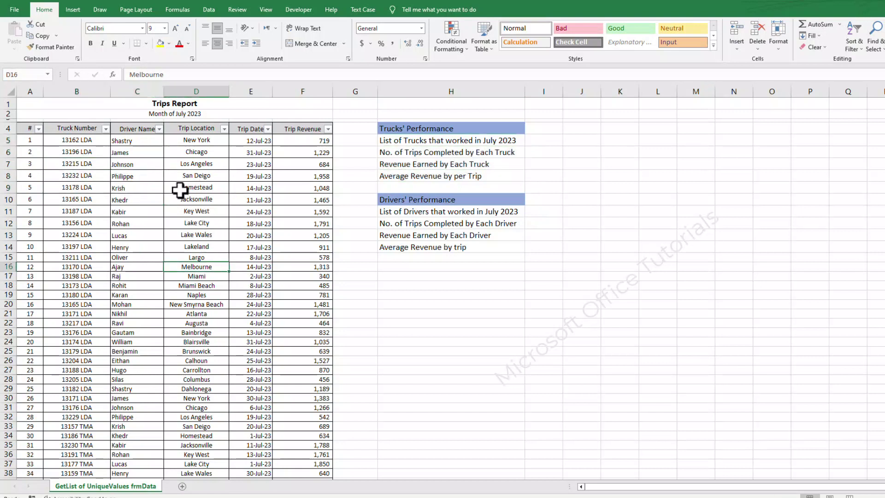
left_click_drag(87, 159, 294, 313)
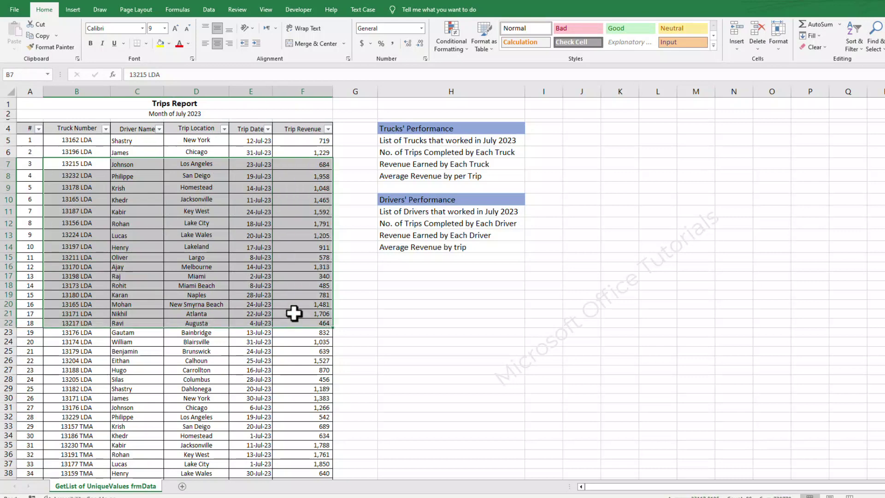
- Review the Trucks' Performance and Drivers' Performance requirement lists in column H
left_click_drag(410, 137, 412, 236)
left_click(412, 236)
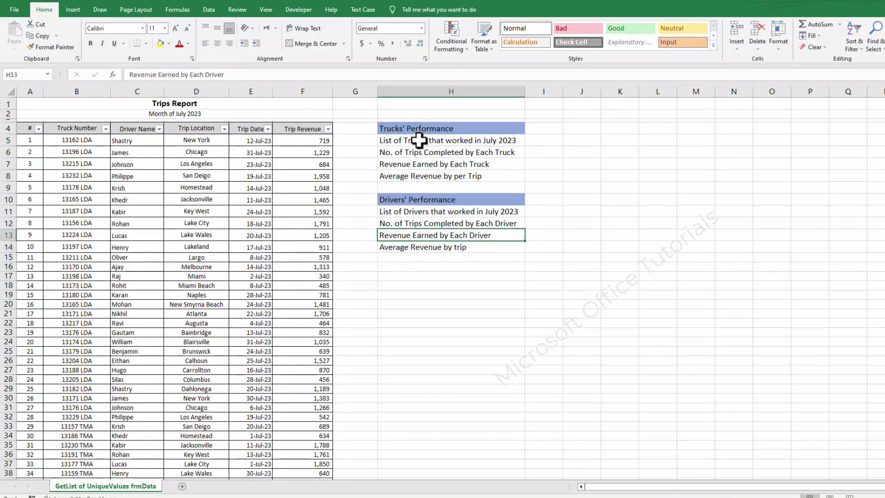
left_click_drag(419, 140, 416, 178)
left_click(427, 128)
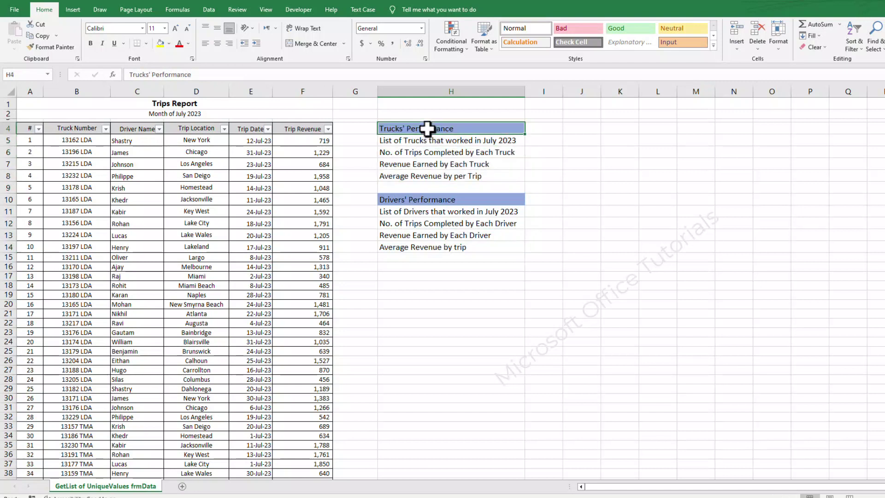
left_click_drag(420, 220, 420, 249)
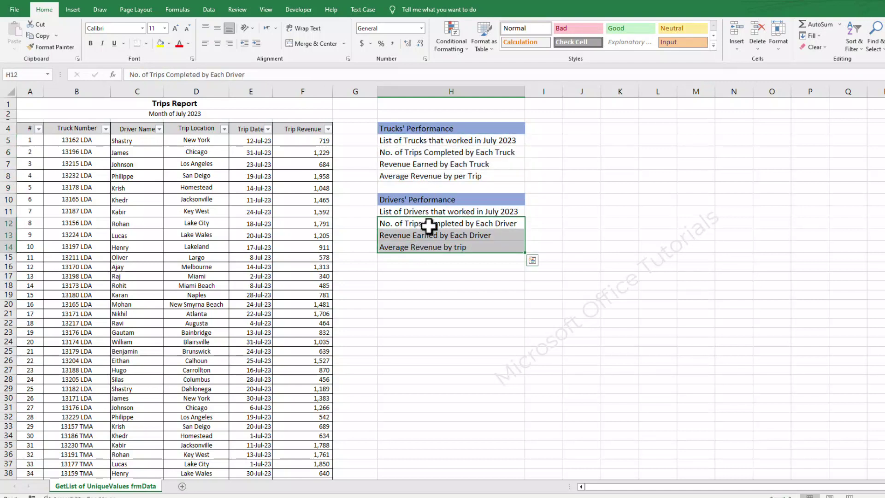
left_click(438, 200)
left_click(415, 266)
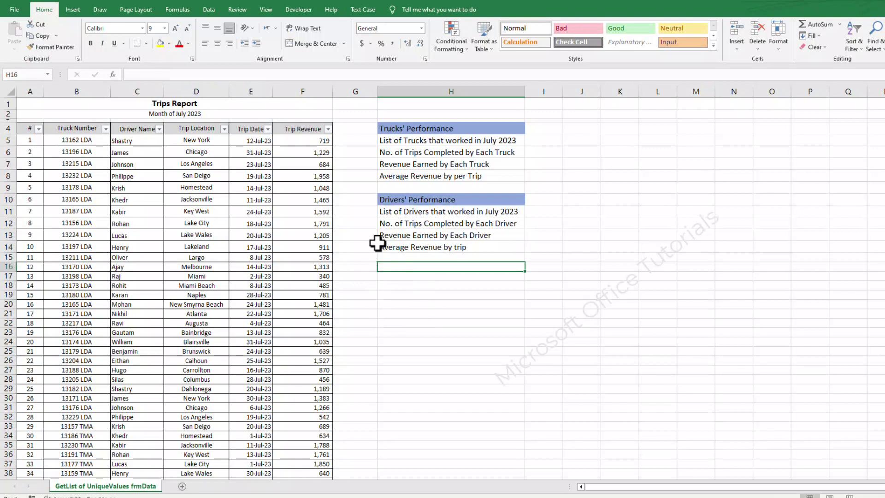
left_click_drag(452, 140, 450, 245)
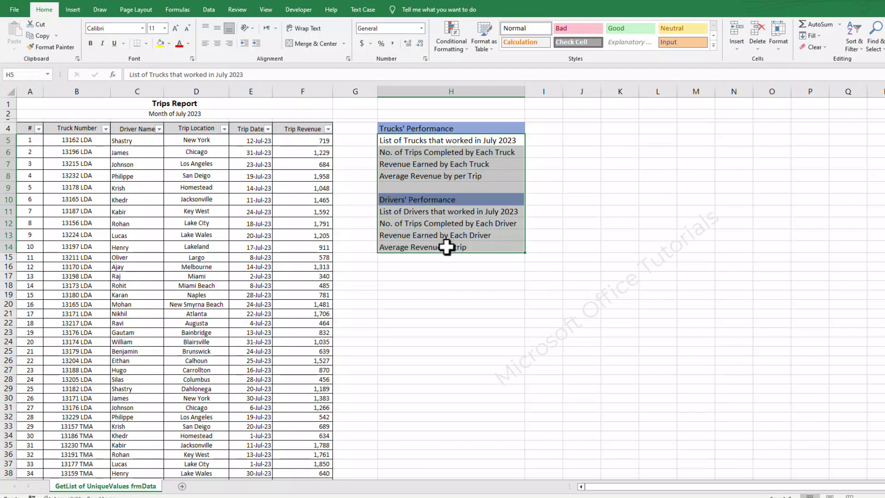
left_click(446, 247)
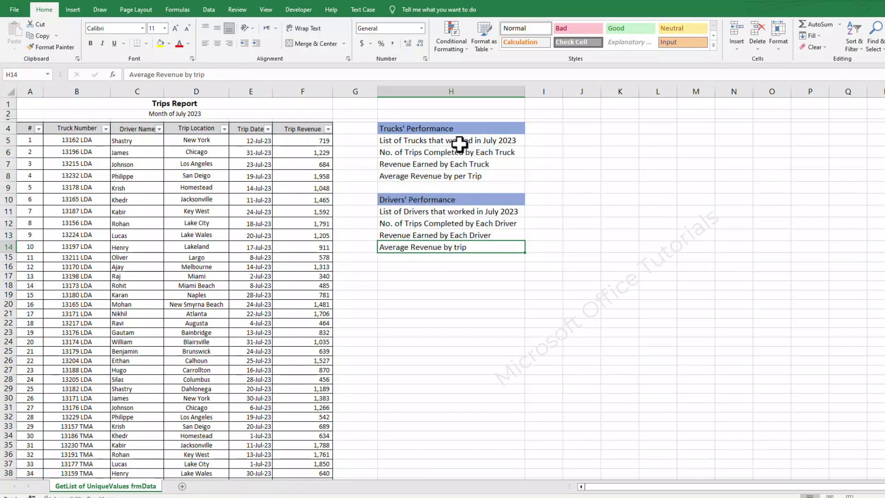
left_click_drag(459, 144, 442, 255)
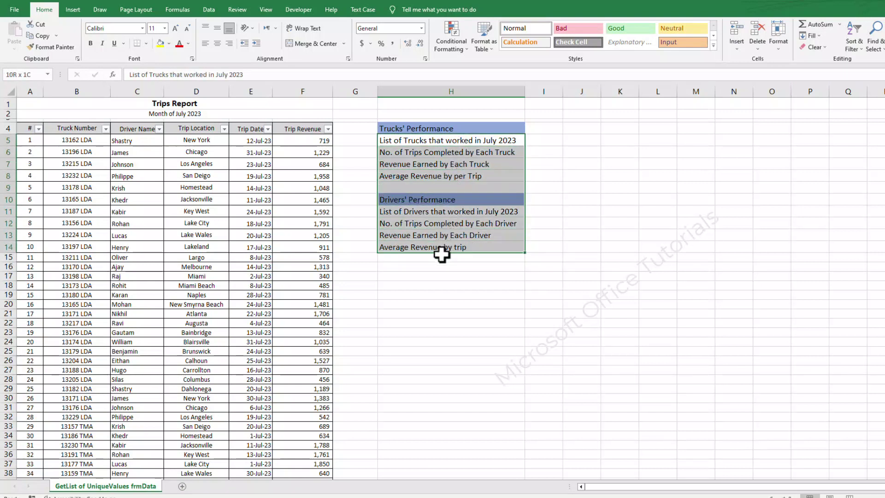
left_click(436, 267)
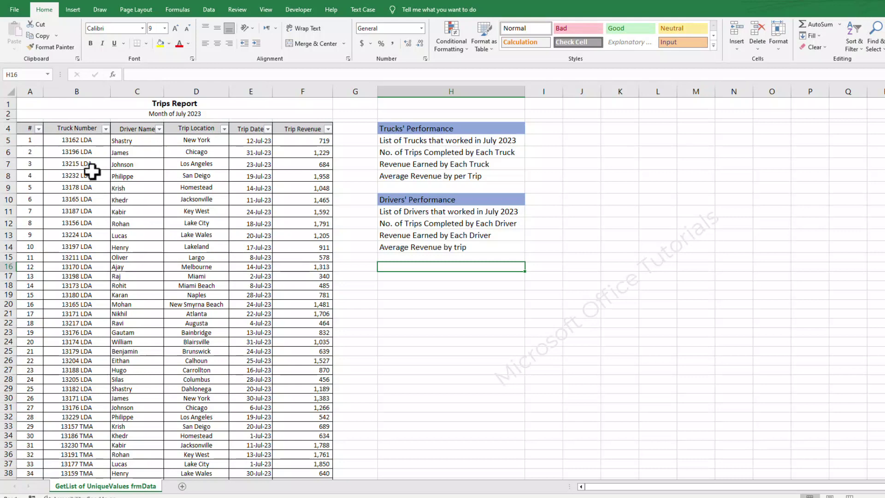
- Examine the Trips Report title and its truck number, driver name, trip location, trip date and trip revenue columns
mouse_move(85, 162)
left_mouse_down()
mouse_move(93, 198)
mouse_move(171, 258)
mouse_move(250, 273)
mouse_move(282, 296)
mouse_move(282, 351)
left_mouse_up()
left_click(283, 331)
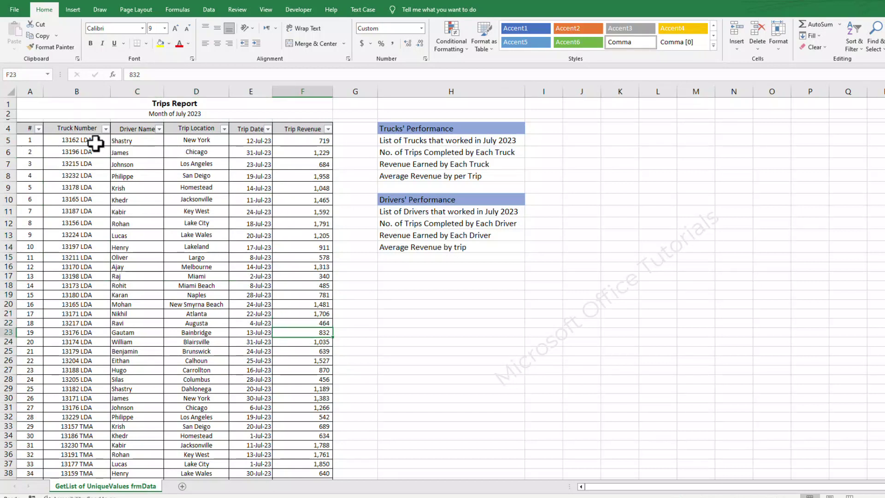
mouse_move(96, 142)
left_mouse_down()
mouse_move(233, 209)
mouse_move(281, 266)
left_mouse_up()
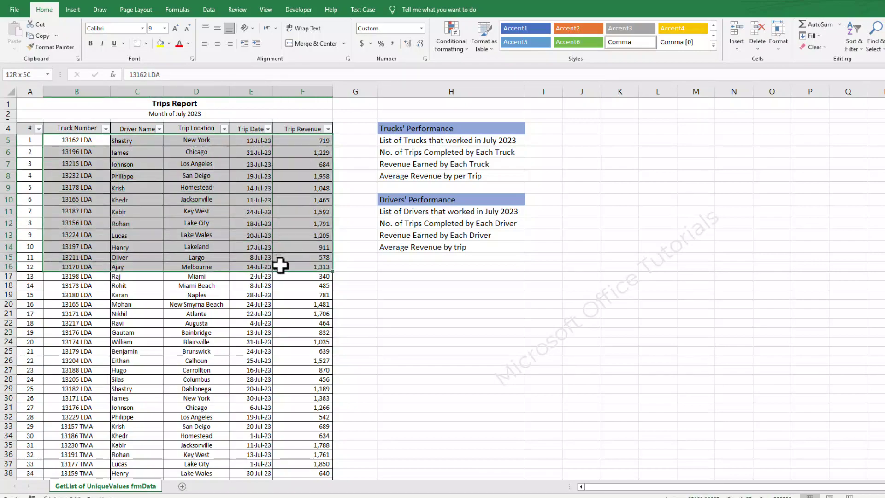
left_click(281, 256)
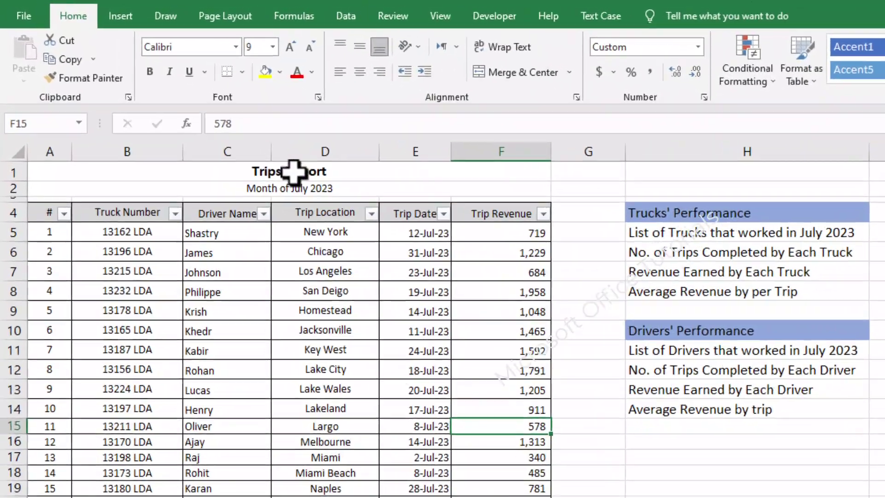
left_click(174, 105)
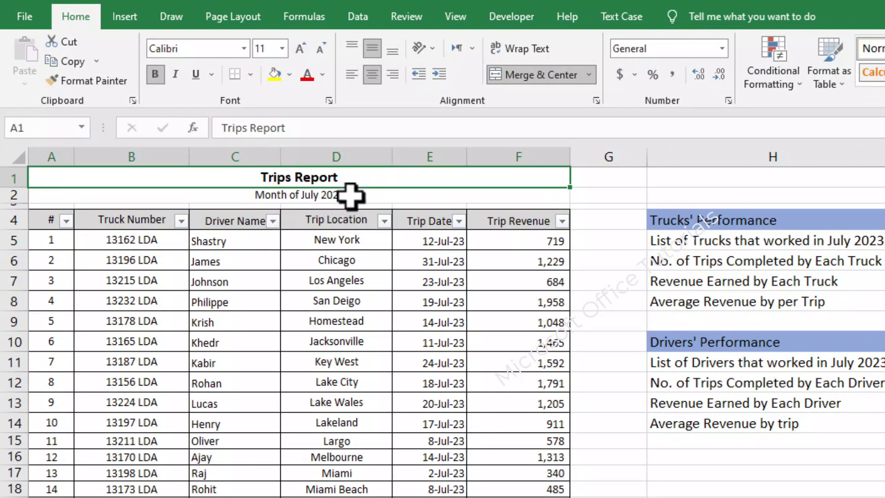
left_click_drag(156, 266, 235, 497)
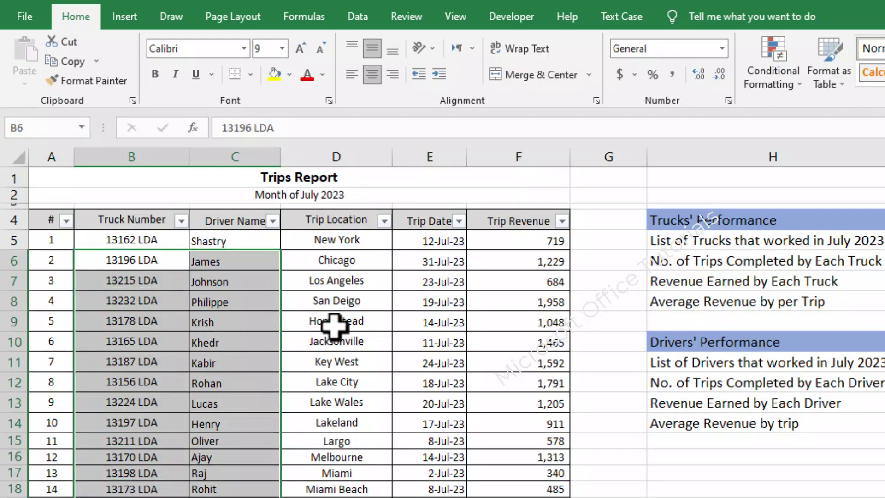
left_click_drag(367, 272, 272, 398)
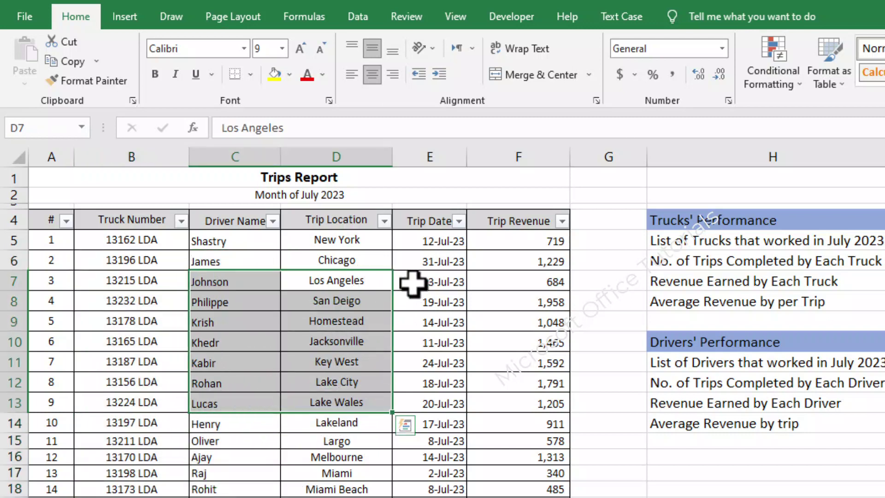
left_click_drag(411, 283, 428, 456)
left_click_drag(530, 283, 510, 458)
left_click_drag(156, 401, 442, 406)
left_click(531, 358)
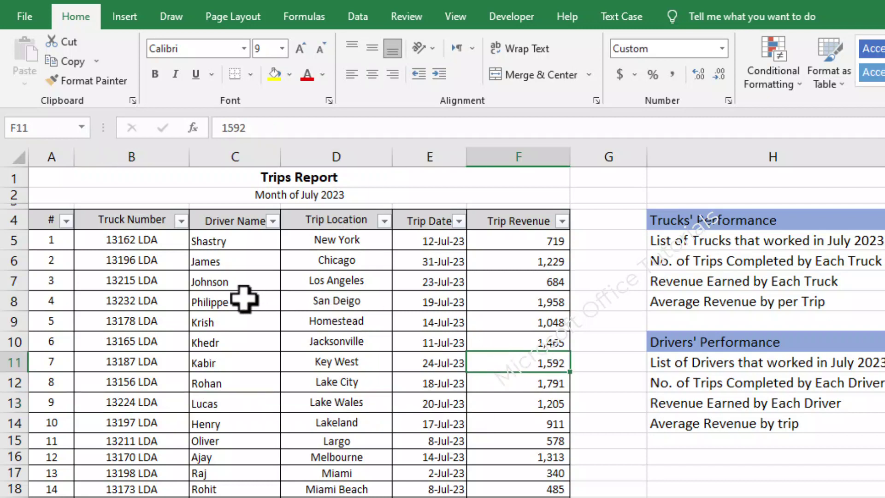
left_click_drag(167, 278, 512, 453)
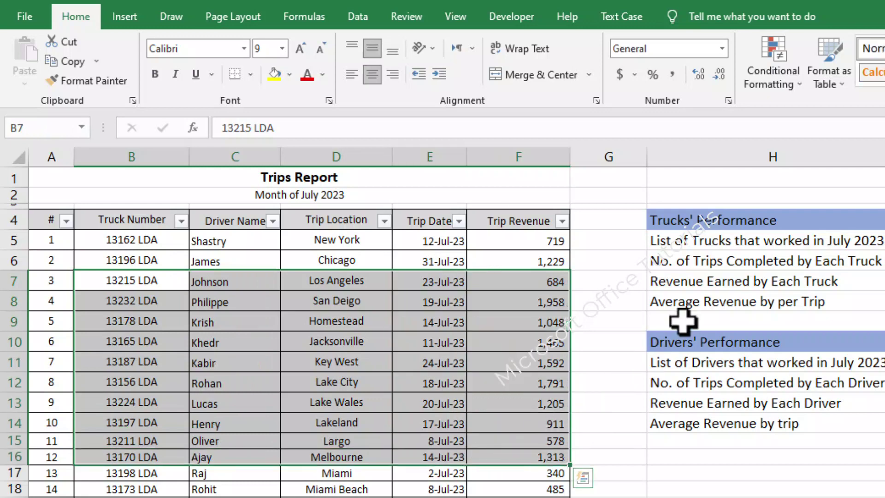
- Compare the items requested under Trucks' Performance with those under Drivers' Performance
left_click_drag(700, 242, 705, 323)
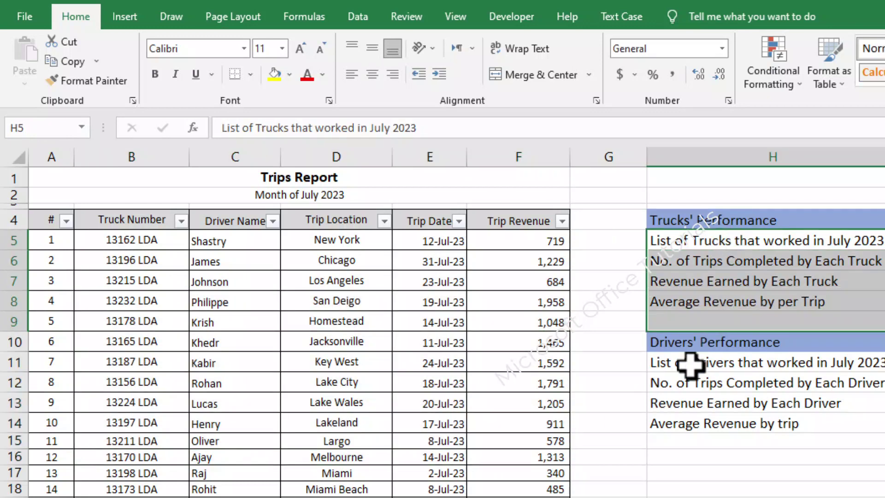
left_click_drag(689, 364, 681, 423)
left_click(640, 485)
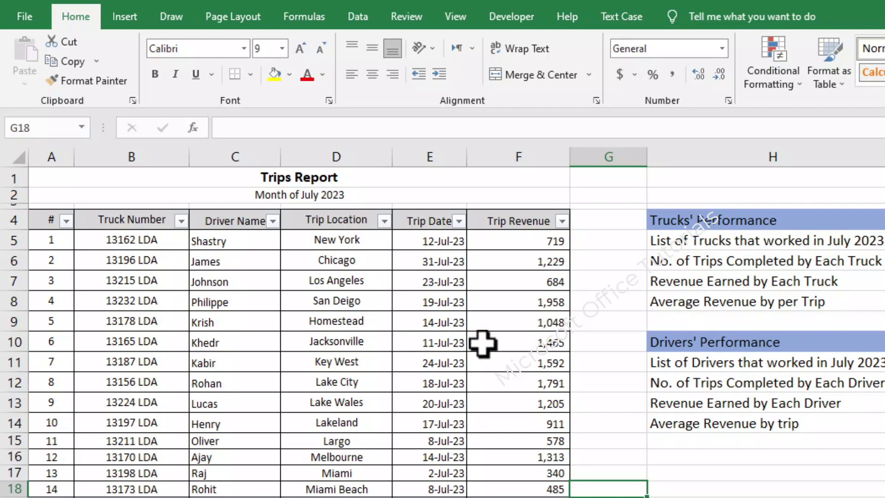
left_click_drag(720, 251, 721, 301)
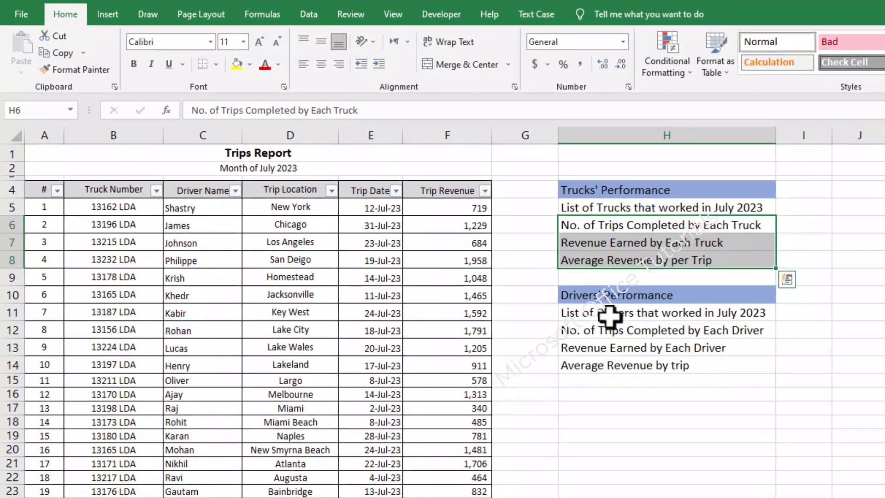
left_click(737, 383)
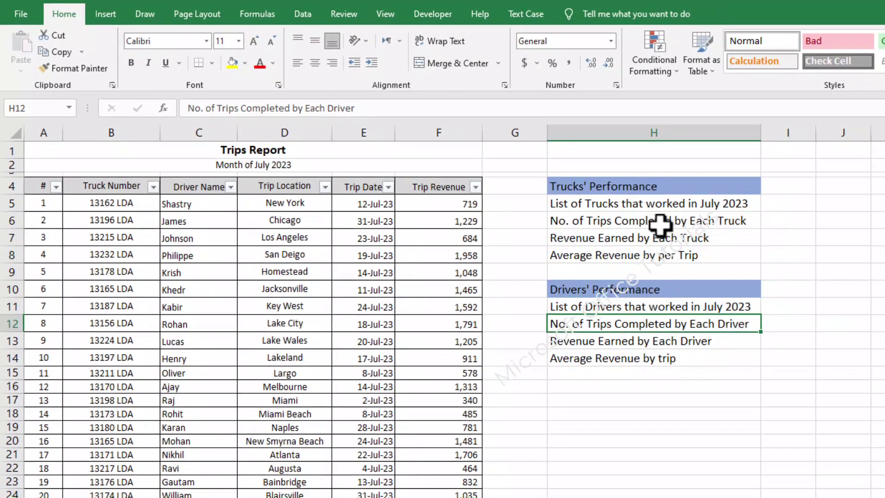
left_click_drag(649, 201, 662, 247)
left_click(659, 253)
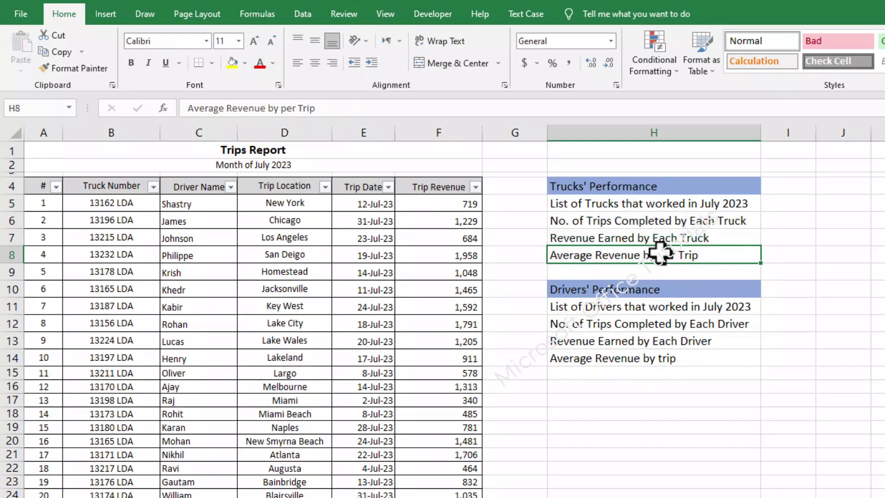
- Check each Trucks' Performance item, from the truck list to average revenue per trip, against the truck number and trip date columns
left_click(602, 205)
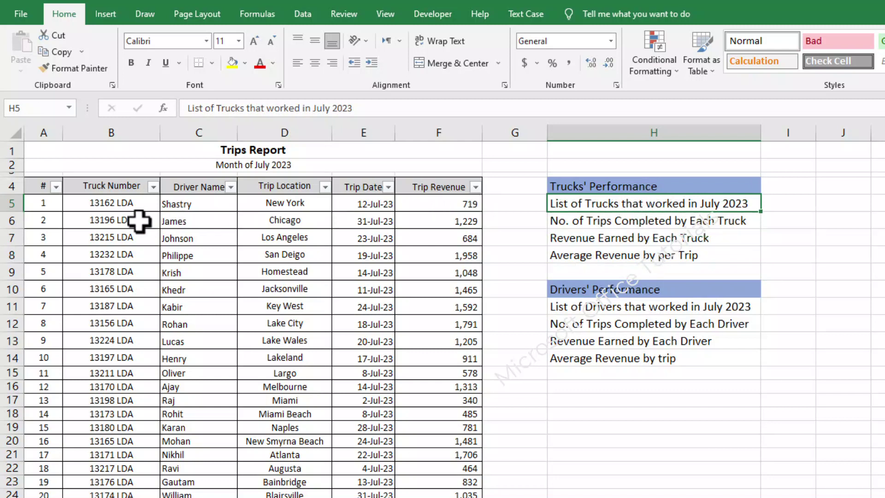
left_click_drag(134, 220, 387, 348)
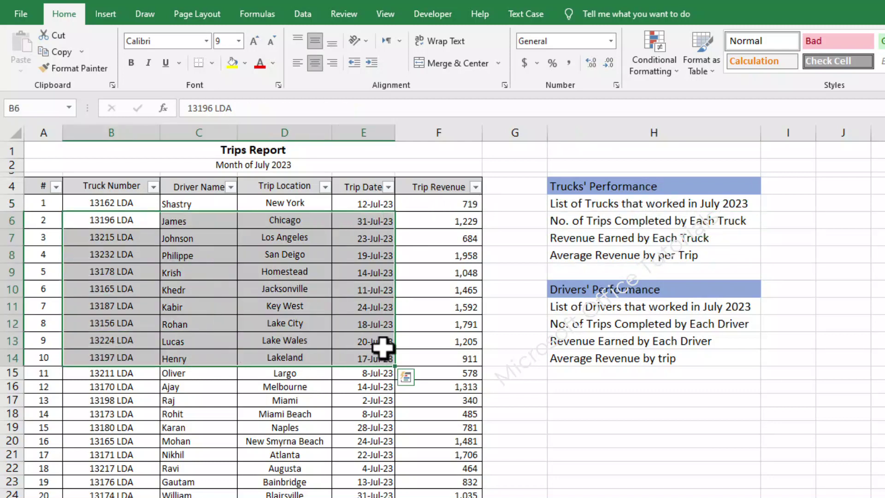
left_click(387, 343)
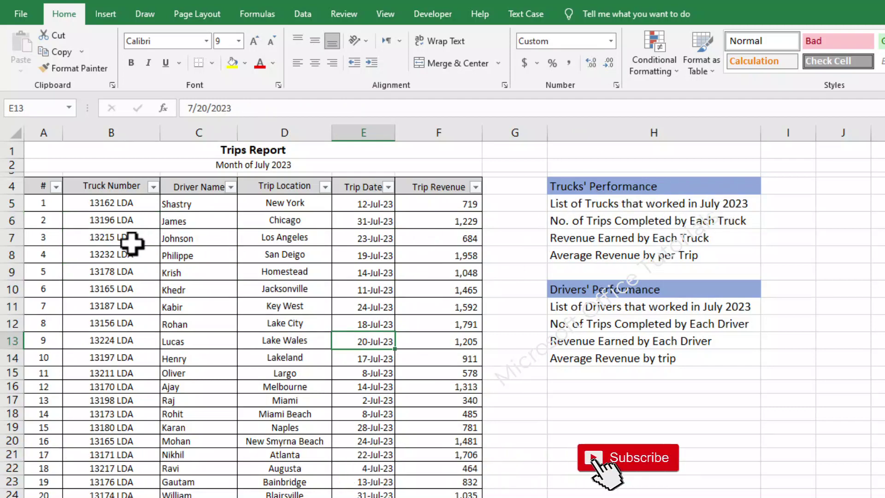
left_click_drag(130, 238, 122, 407)
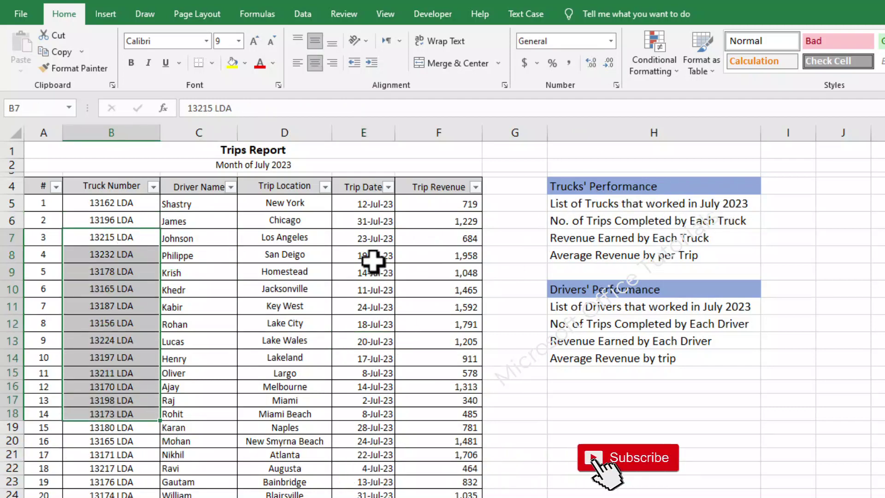
left_click_drag(369, 254, 371, 401)
left_click(371, 425)
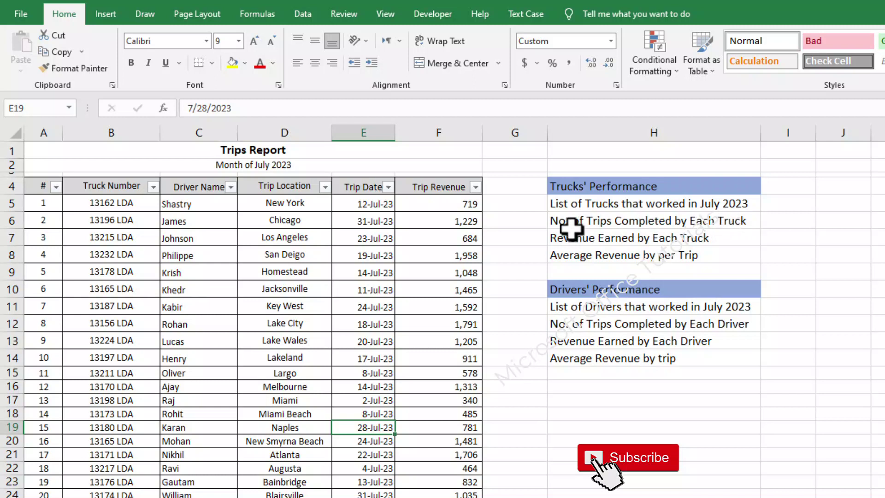
left_click_drag(120, 240, 122, 390)
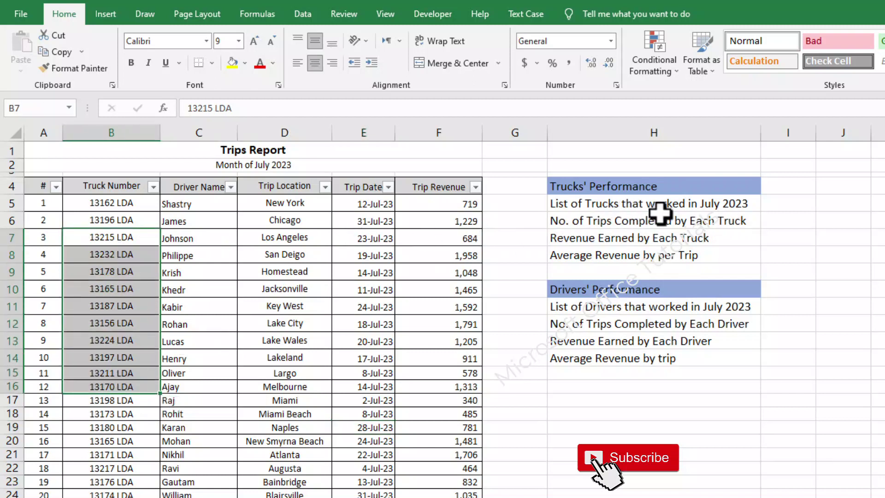
left_click(715, 221)
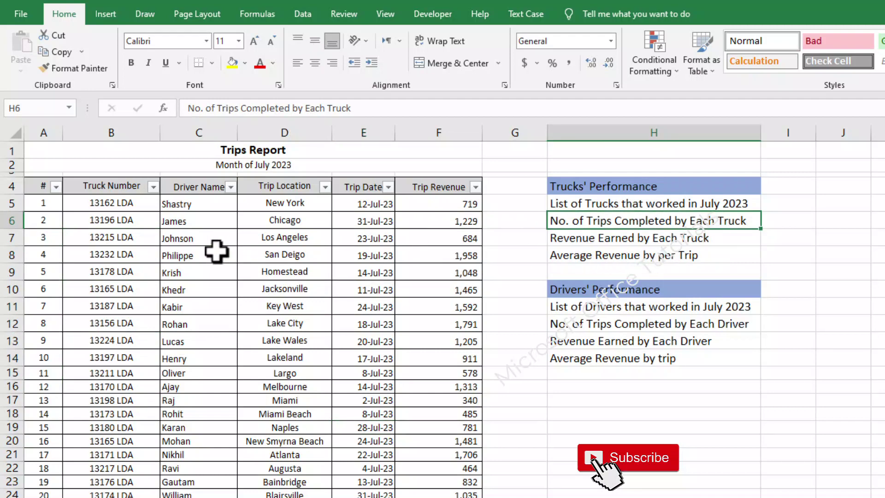
left_click(606, 240)
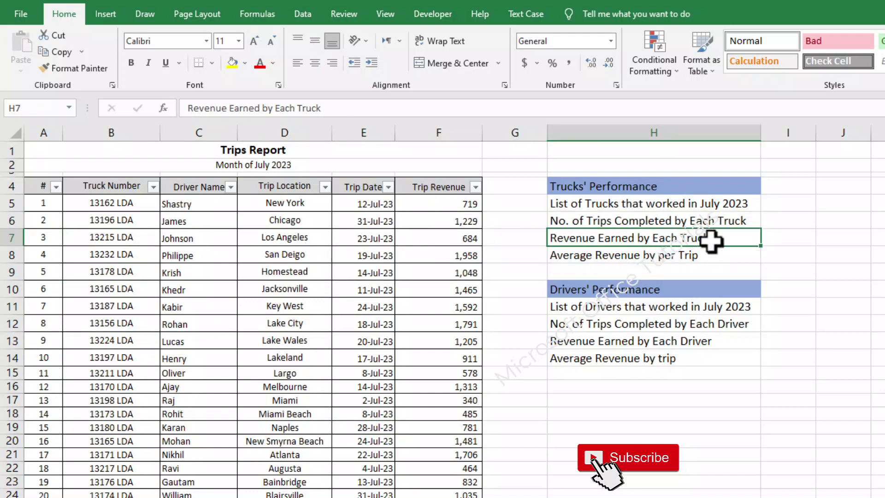
left_click(472, 253)
left_click(598, 256)
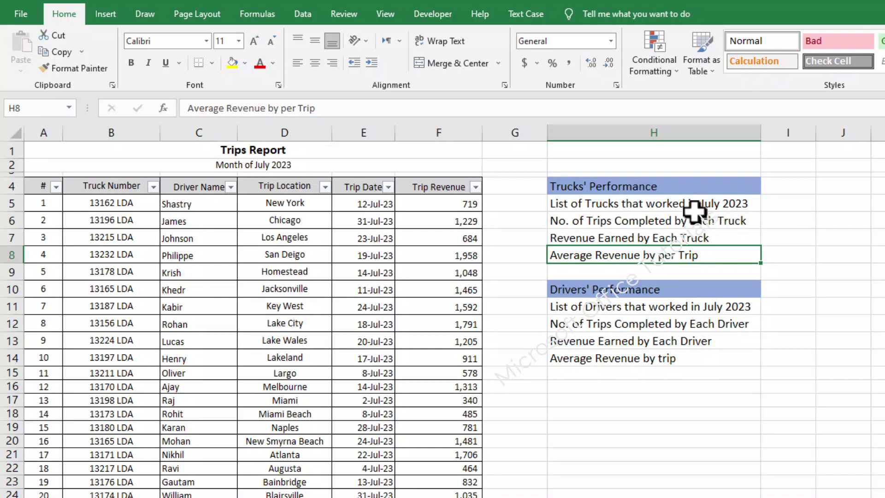
left_click_drag(695, 205, 644, 251)
left_click(644, 251)
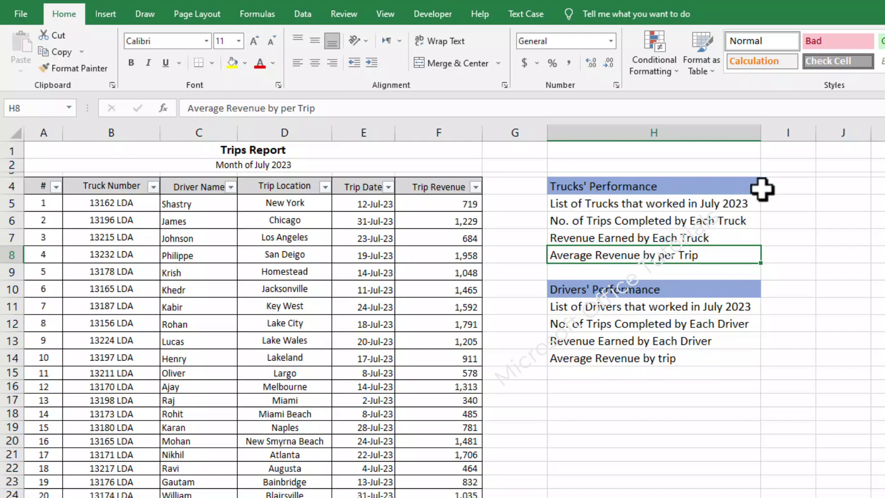
- Enter the header "Trucks #" in cell J4
left_click(829, 186)
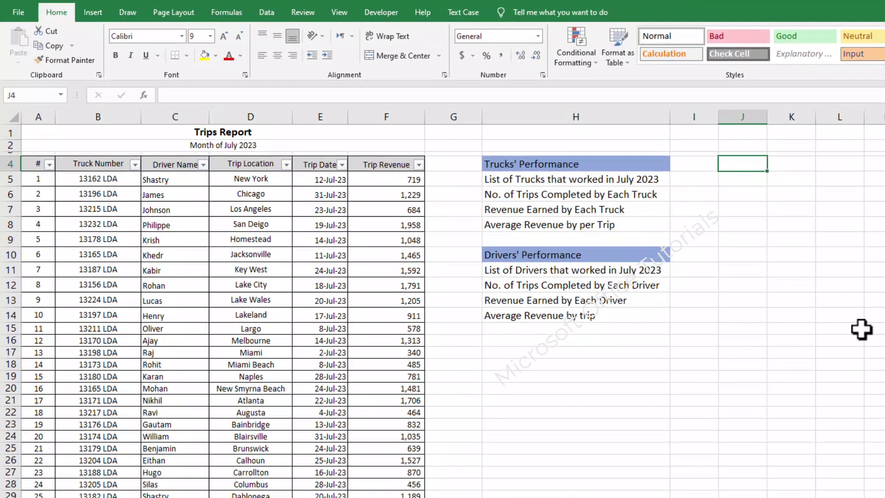
type("Trucks")
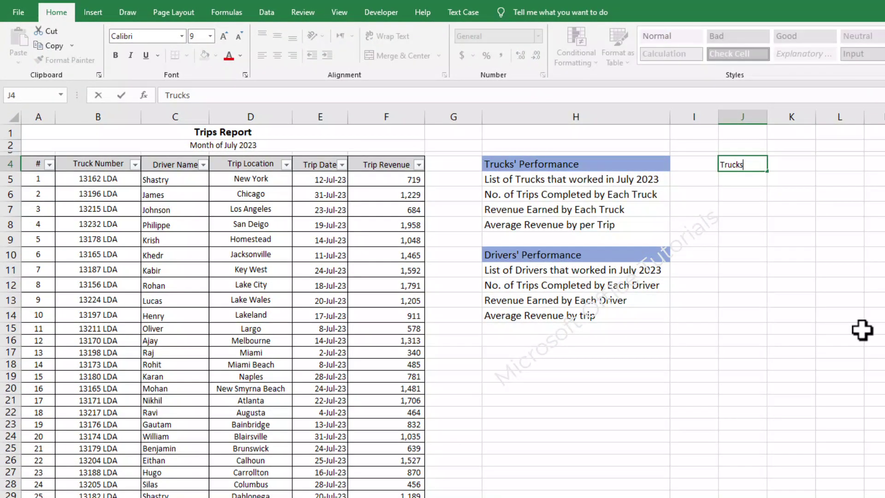
key("Return")
key("Left")
key("Left")
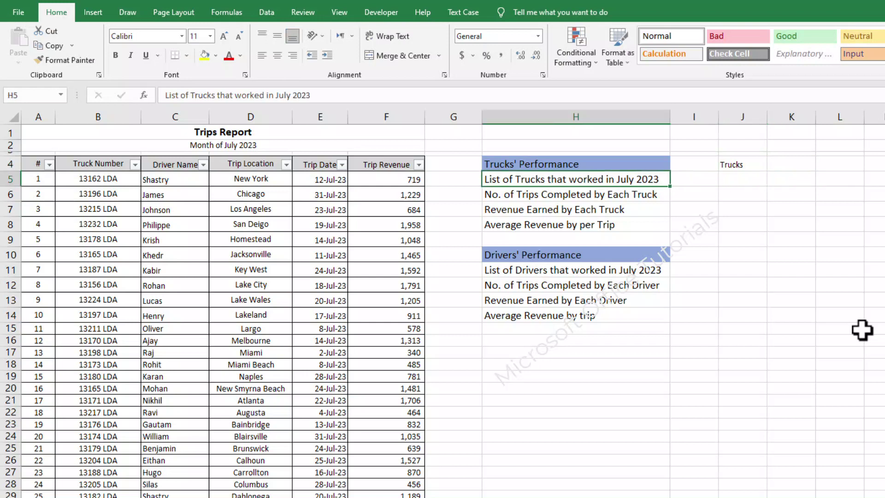
key("Right")
key("Right")
key("Up")
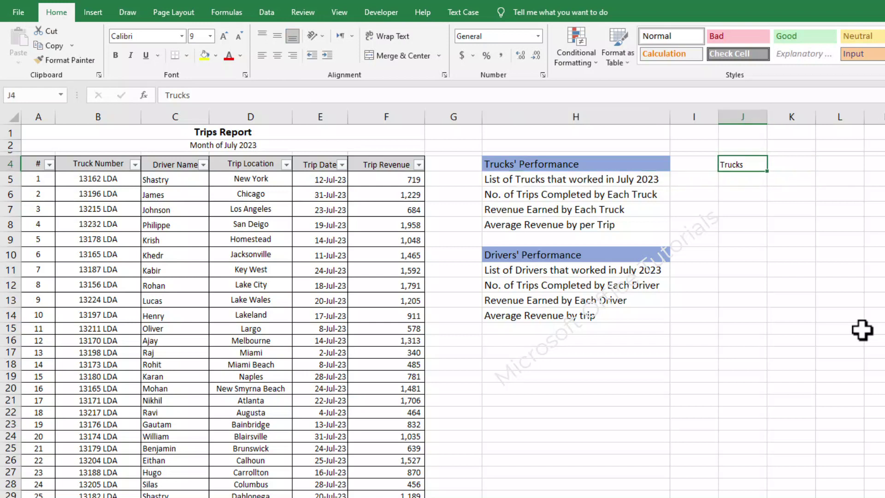
key("F2")
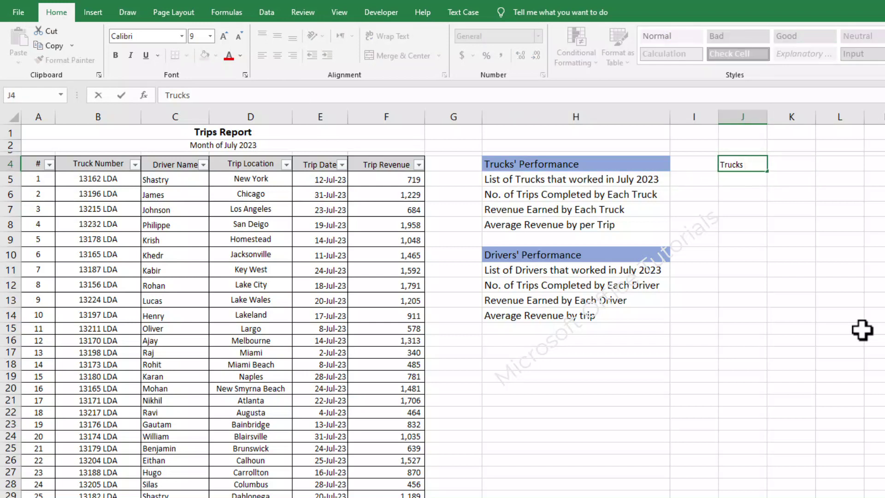
type("#")
key("Return")
- Enter the header "No. of Trips" in cell K4
key("Down")
key("Left")
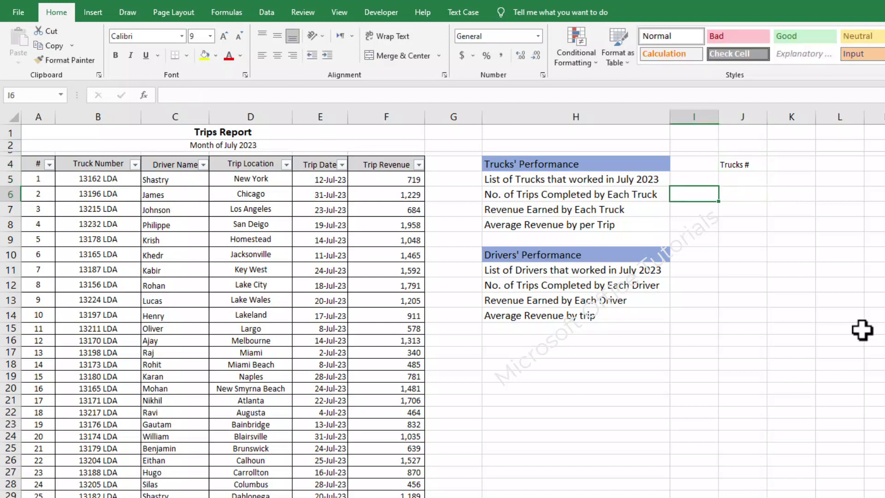
key("shift+Left")
key("shift+Right")
key("Right")
key("Right")
key("Up")
key("Up")
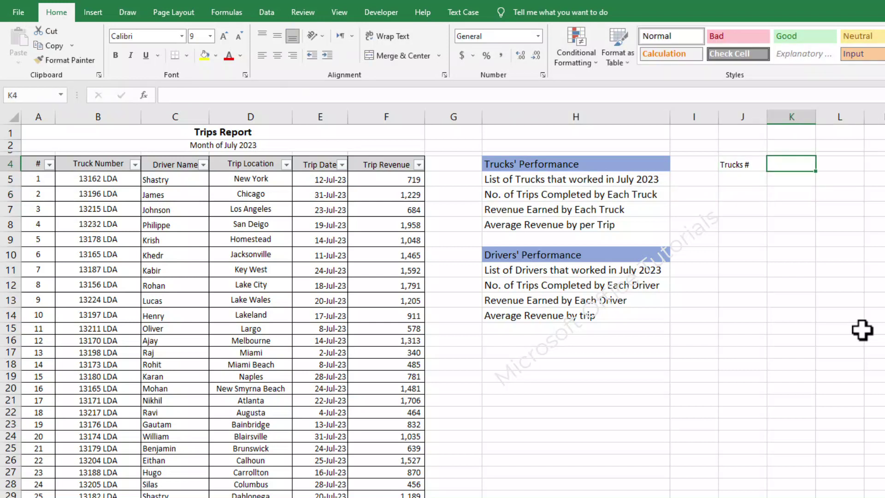
type("No. of Trips")
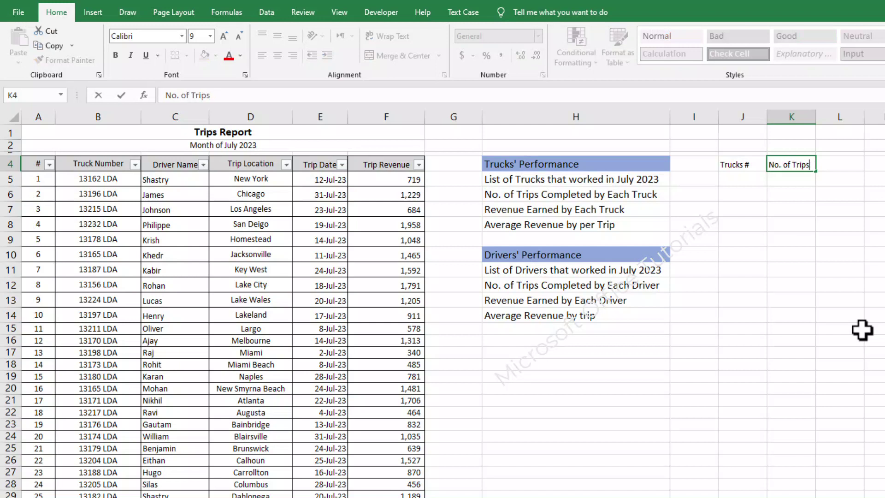
key("Return")
- Check the truck revenue requirement in column H and enter the header "Revenue Earned" in cell L4
key("Left")
key("Left")
key("Left")
key("Down")
key("Down")
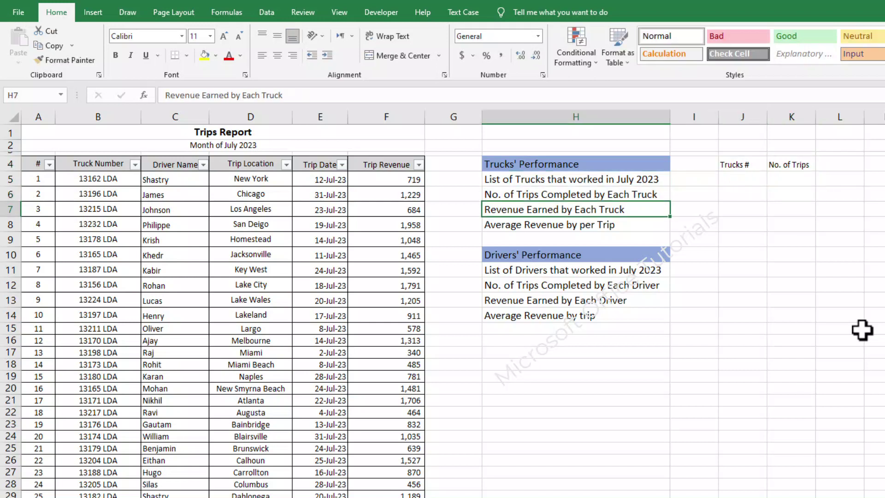
key("Right")
key("Right")
key("Right")
key("Right")
key("Up")
key("Up")
key("Up")
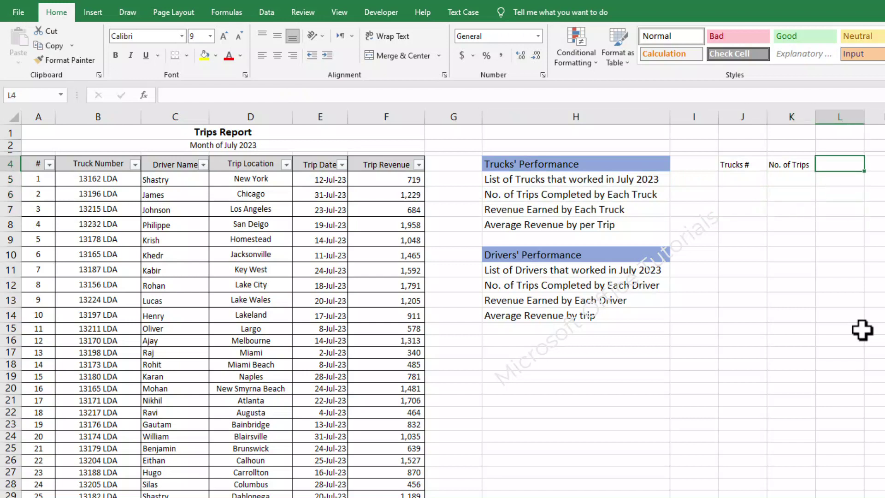
type("Revenue Earned")
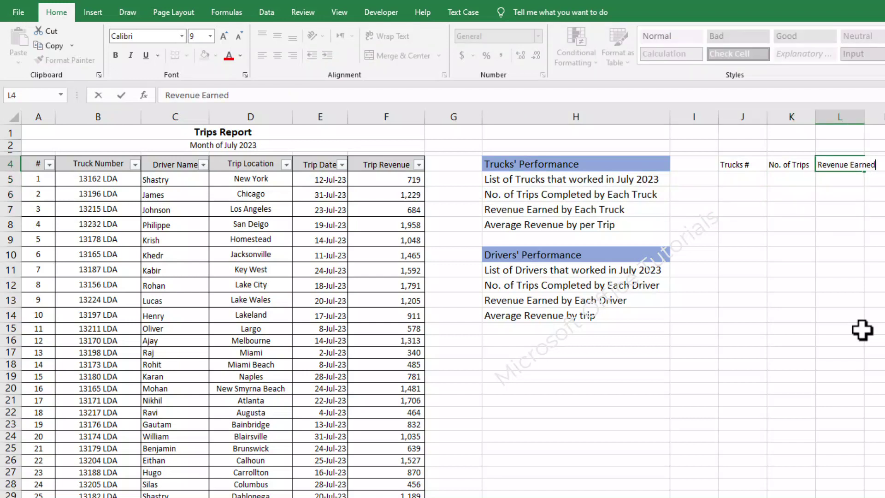
key("Return")
- Check the remaining truck requirement in column H and enter the header "Average Revenue" in cell M4
key("Down")
key("Down")
key("Left")
key("Left")
key("Left")
key("Left")
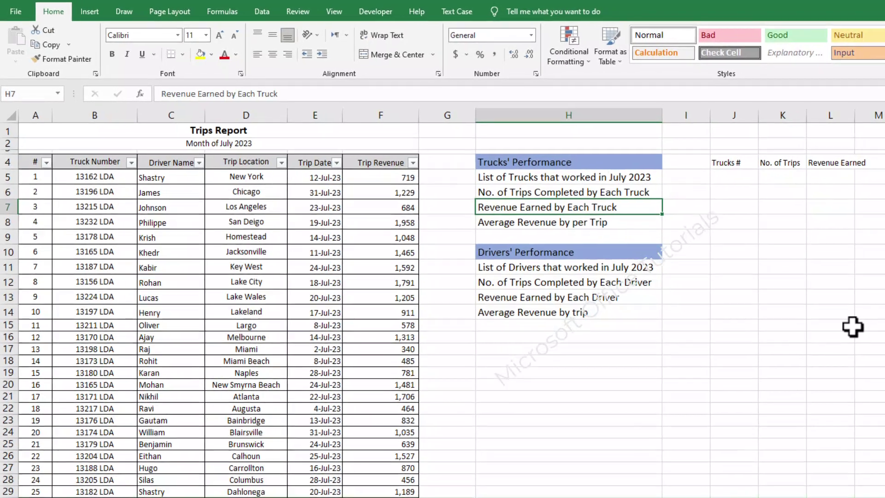
key("Down")
key("Right")
key("Right")
key("Right")
key("Right")
key("Right")
key("Up")
key("Up")
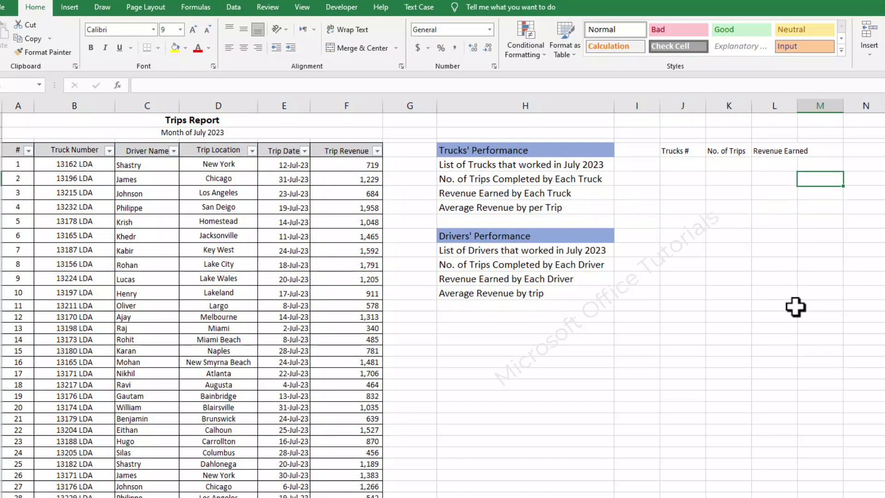
type("Average Revenue")
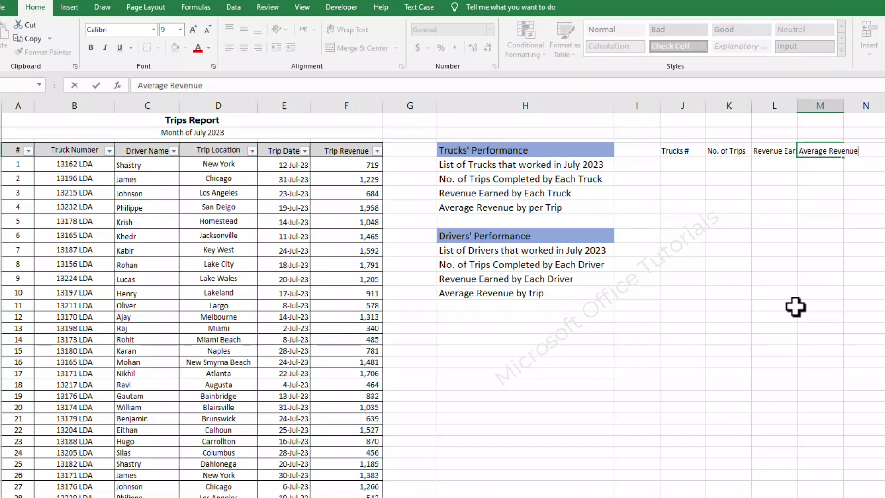
key("Return")
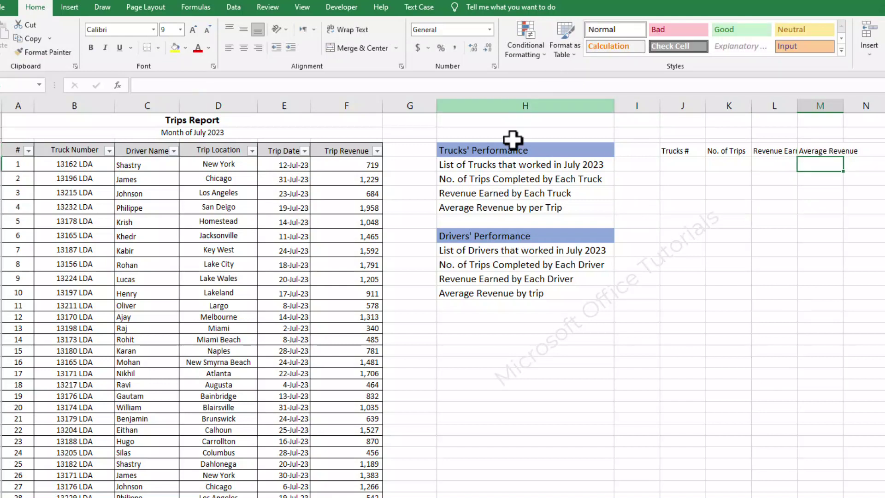
- Review both requirement lists in column H and enter the header "Driver Name" in cell J18
left_click_drag(509, 164, 518, 221)
left_click(531, 150)
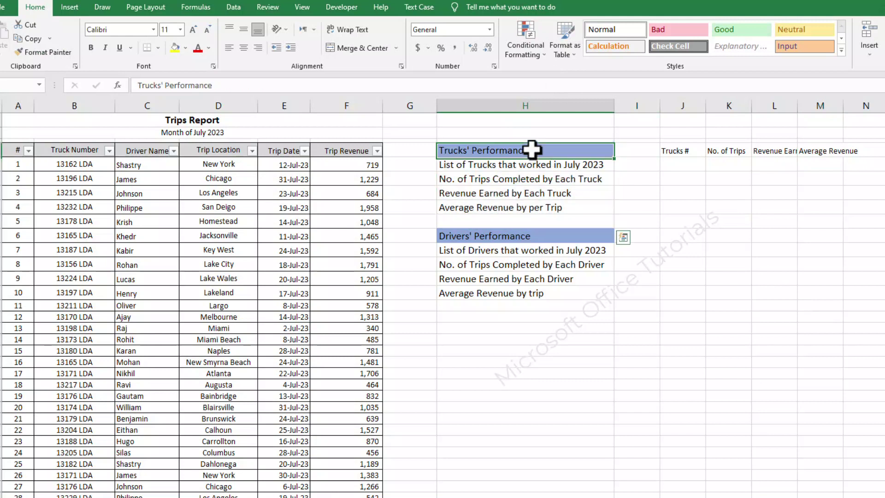
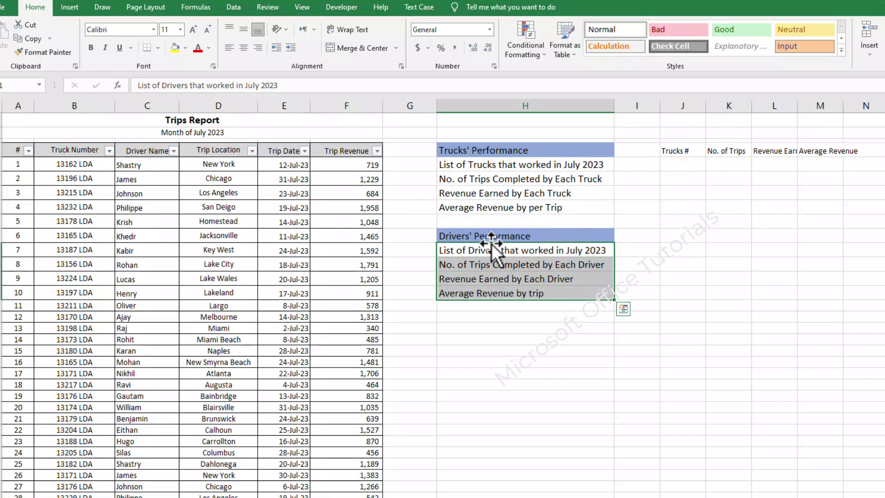
left_click(681, 339)
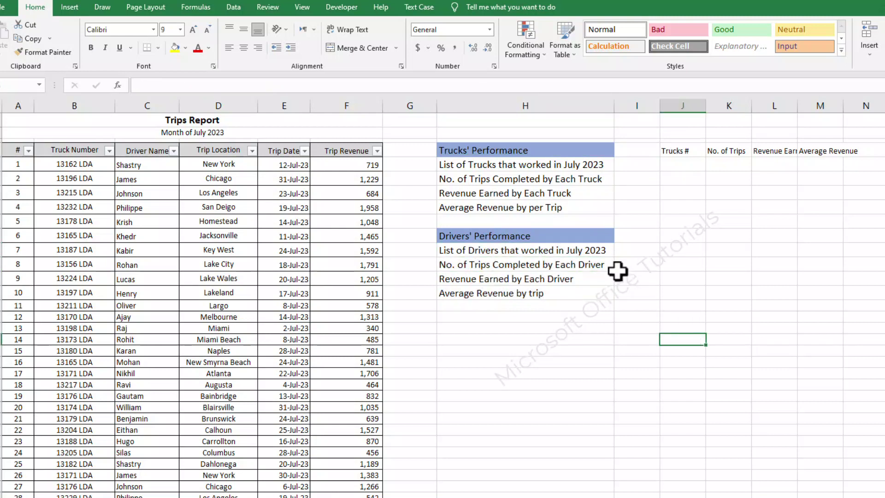
type("Driber nA")
key("BackSpace")
key("BackSpace")
type("Name")
key("Tab")
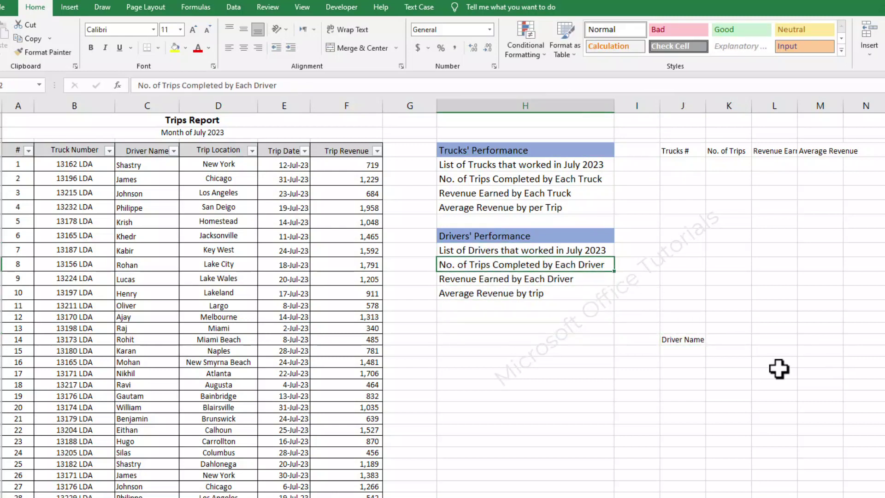
- Enter the headers "No. of Trips Completed", "Revenue Earned" and "Avereage Revenue" in K18 to M18, beside Driver Name
type("No. of Trips Completed")
key("Return")
left_click(778, 339)
type("Revenue Earned")
key("Return")
left_click(814, 339)
type("Avereage Revenue")
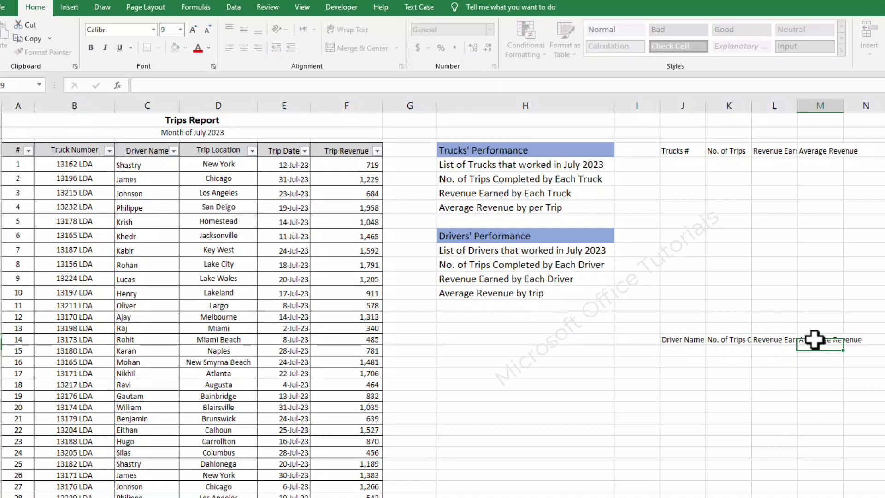
key("Return")
- Hide the requirement list columns H and I, and autofit the widths of columns J to M
left_click_drag(563, 165, 539, 279)
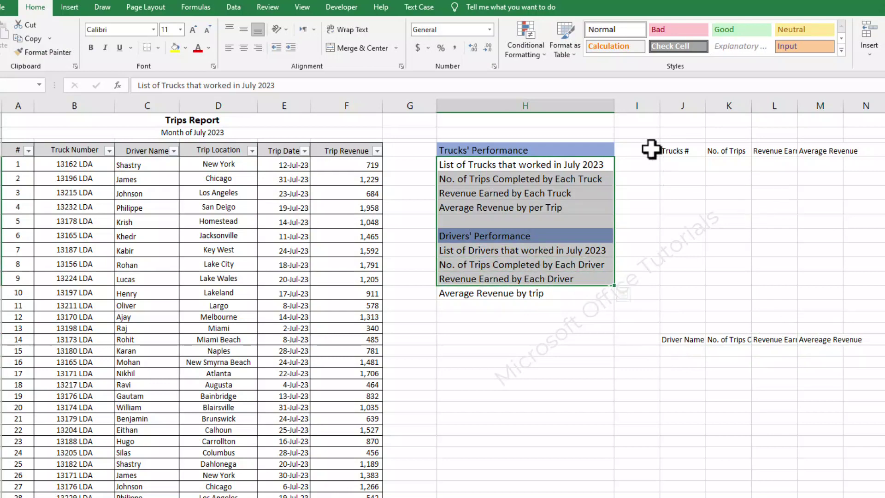
left_click_drag(629, 99, 559, 102)
right_click(559, 104)
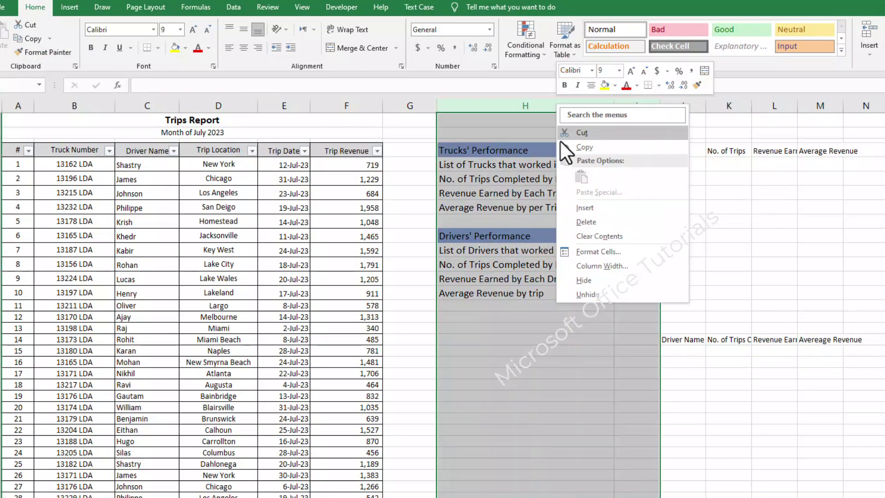
left_click(579, 278)
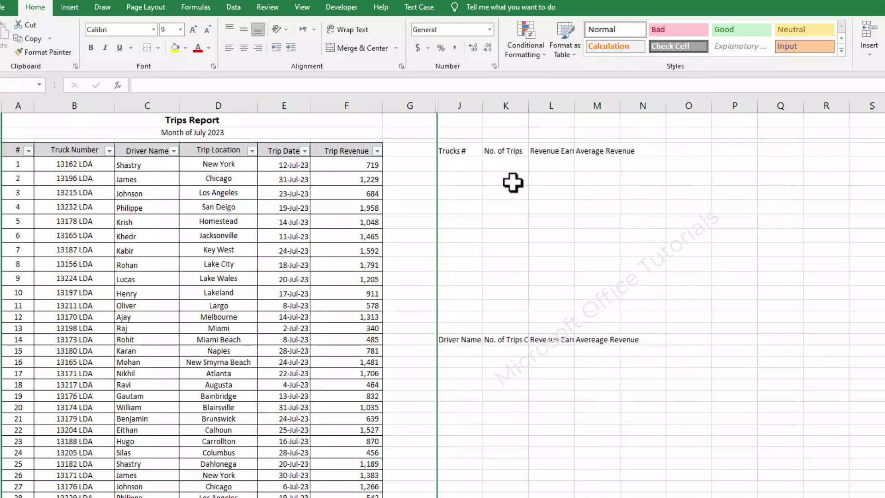
left_click_drag(466, 103, 612, 106)
double_click(620, 105)
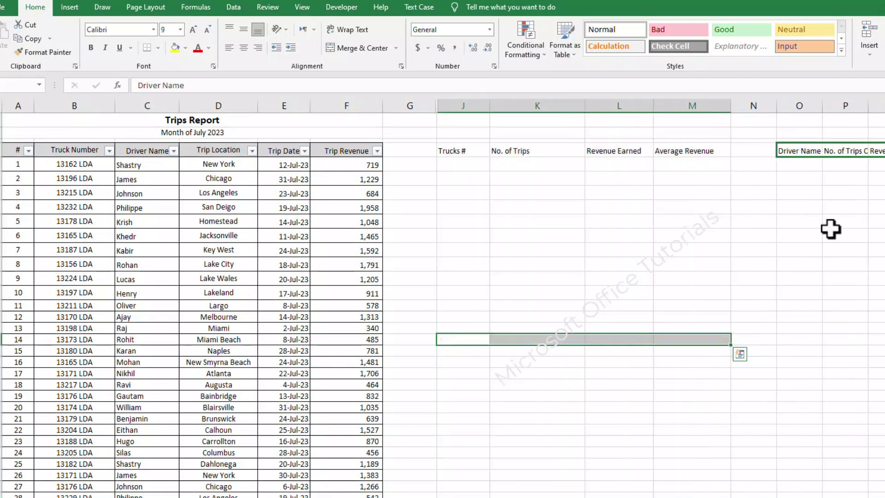
- Move the driver headers from J18:M18 into row 4 starting at O4, and autofit their columns
key("ctrl+space")
key("alt+h")
key("o")
key("i")
left_click(825, 191)
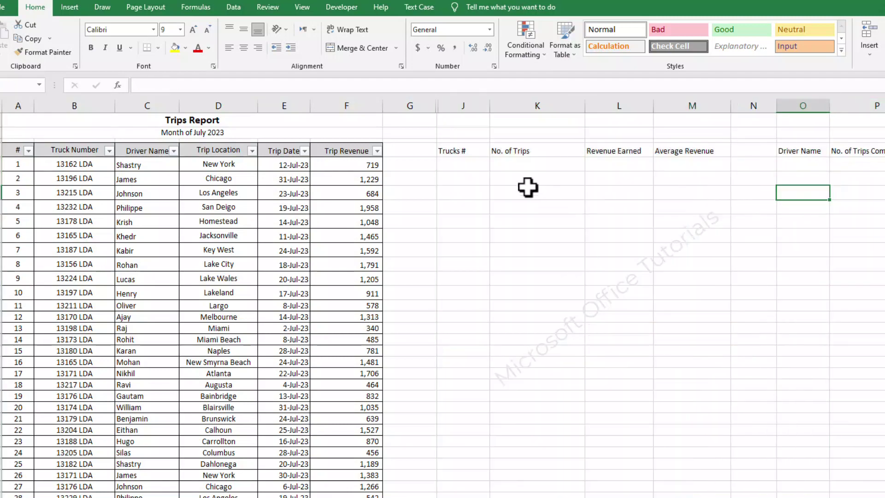
- Center the contents of columns J to M horizontally and vertically
left_click_drag(464, 106, 694, 106)
left_click(244, 48)
left_click(243, 29)
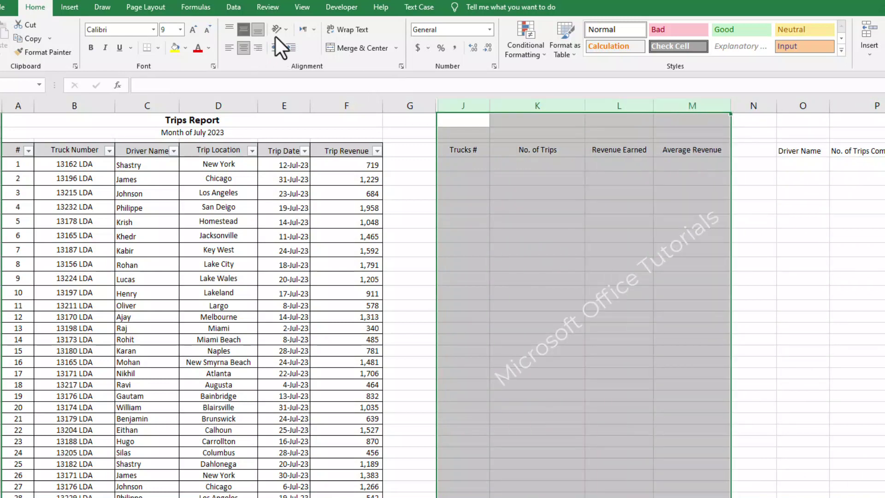
left_click(463, 163)
- Examine the Truck Number column alongside driver names and trip locations to see whether trucks repeat across trips
left_click_drag(72, 167, 69, 489)
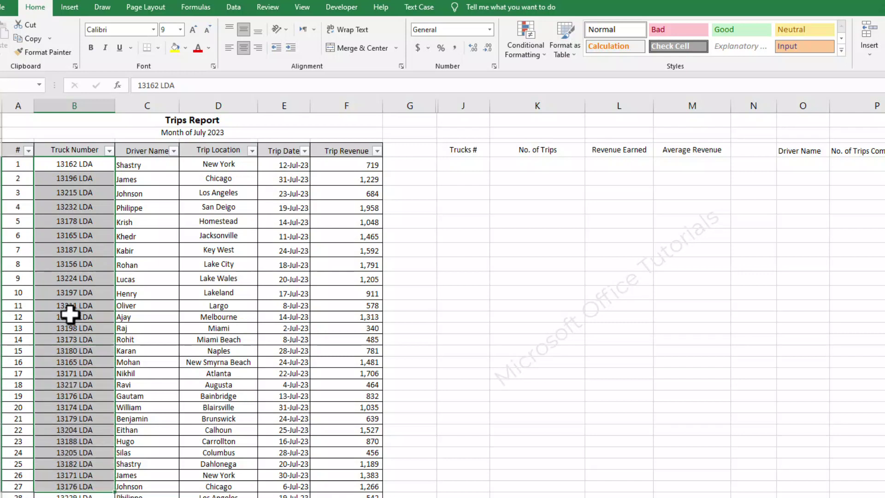
left_click_drag(75, 192, 206, 206)
left_click(208, 191)
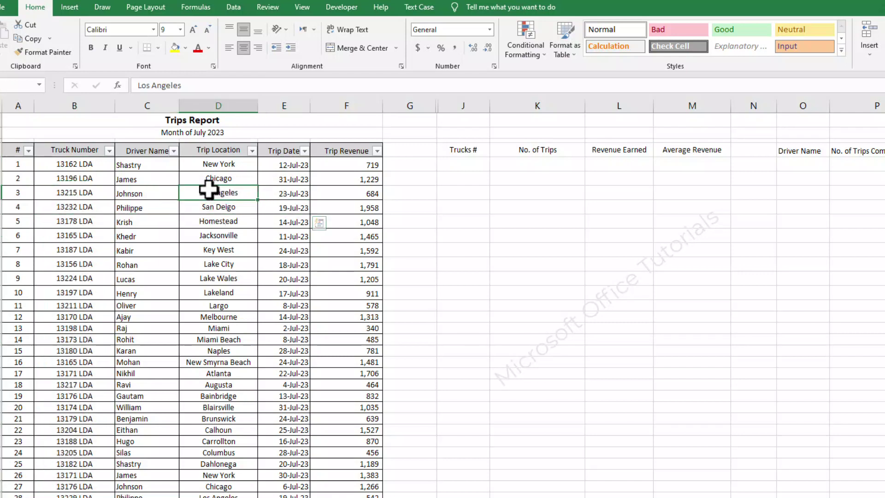
left_click(66, 190)
left_click(85, 163)
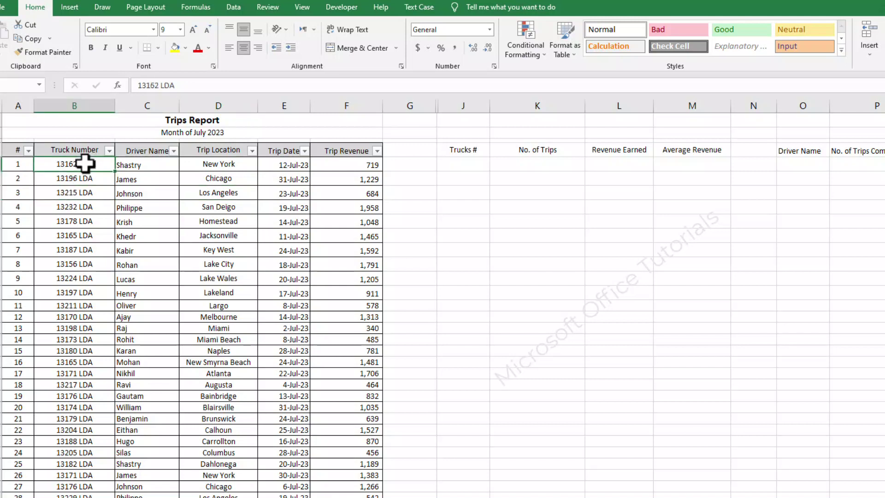
left_click_drag(86, 176, 61, 472)
left_click(61, 458)
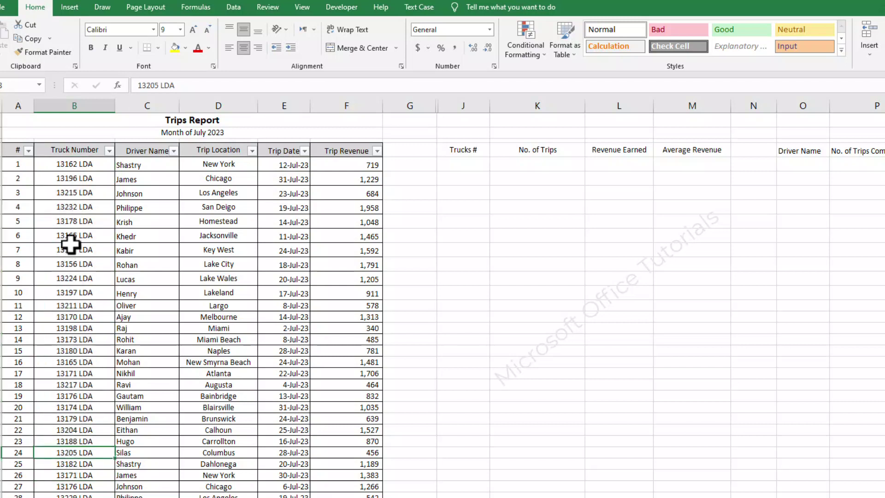
left_click_drag(76, 168, 217, 168)
left_click_drag(79, 265, 154, 281)
left_click(52, 349)
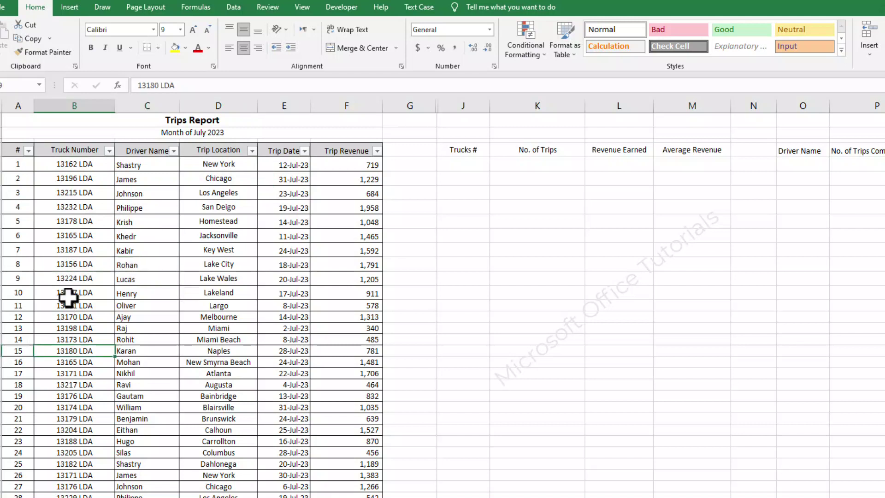
- Copy all truck numbers from B5 down and paste them as values under Trucks #, starting at J5
left_click(99, 164)
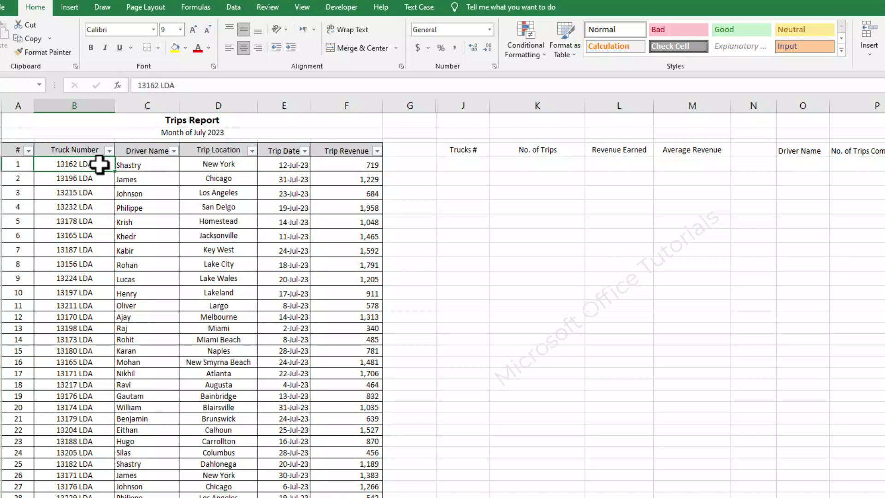
key("ctrl+shift+Down")
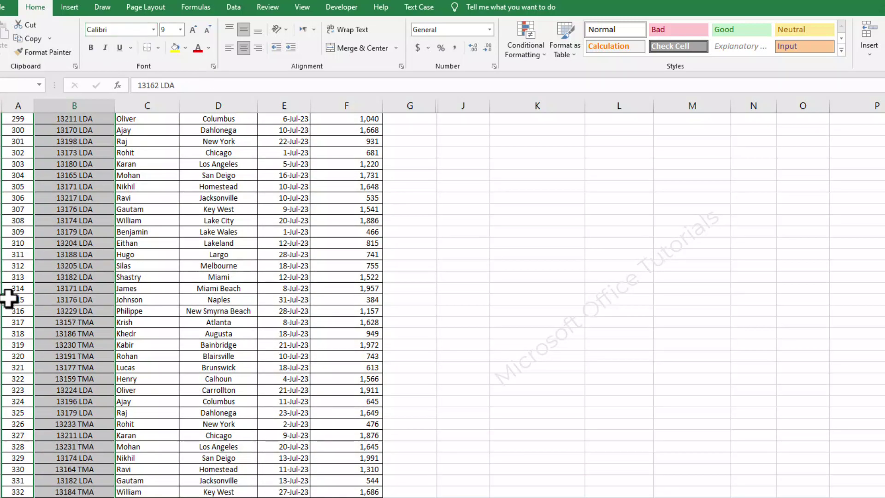
left_click(22, 40)
key("ctrl+BackSpace")
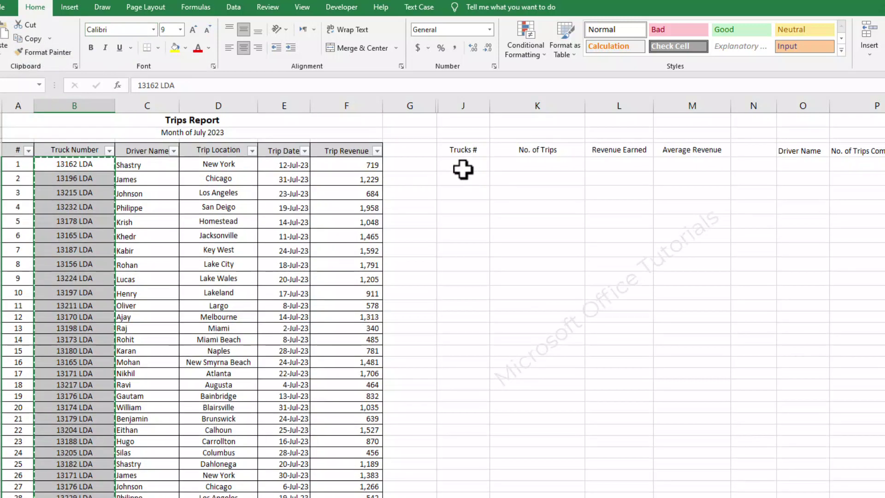
left_click(462, 170)
right_click(463, 169)
left_click(506, 242)
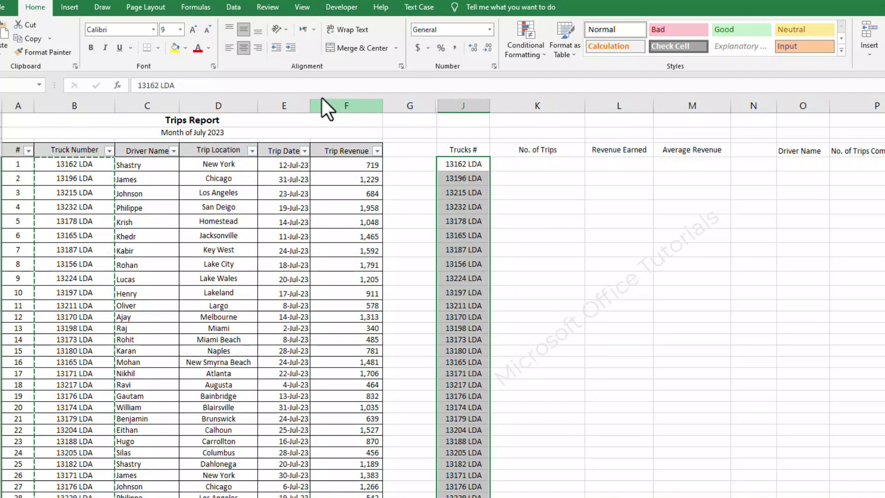
- Remove duplicates from the pasted truck numbers in column J, continuing with the current selection only
left_click(233, 7)
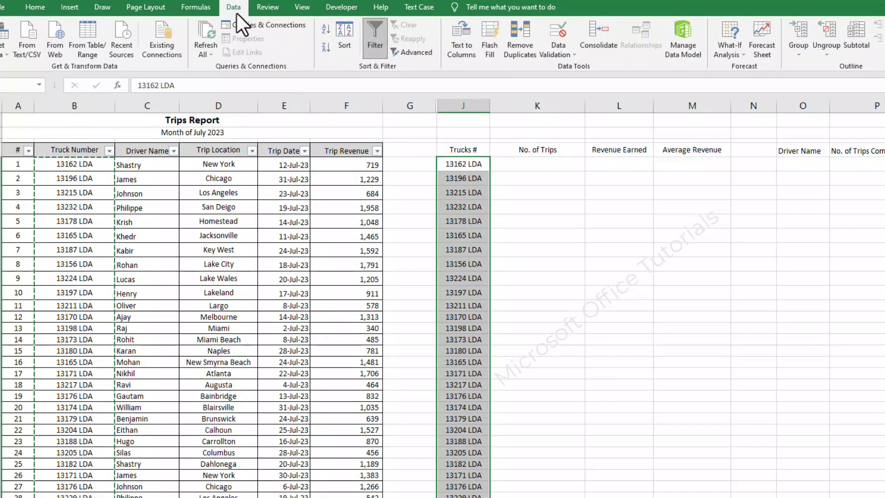
left_click(524, 37)
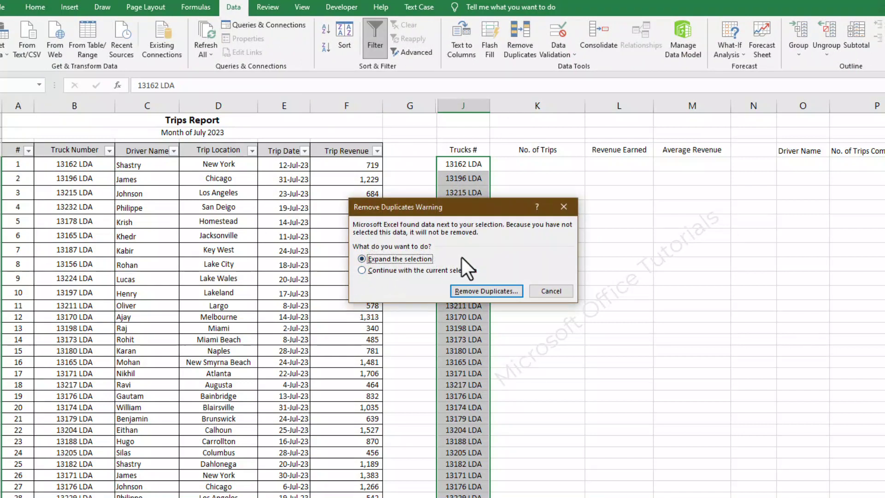
left_click(383, 271)
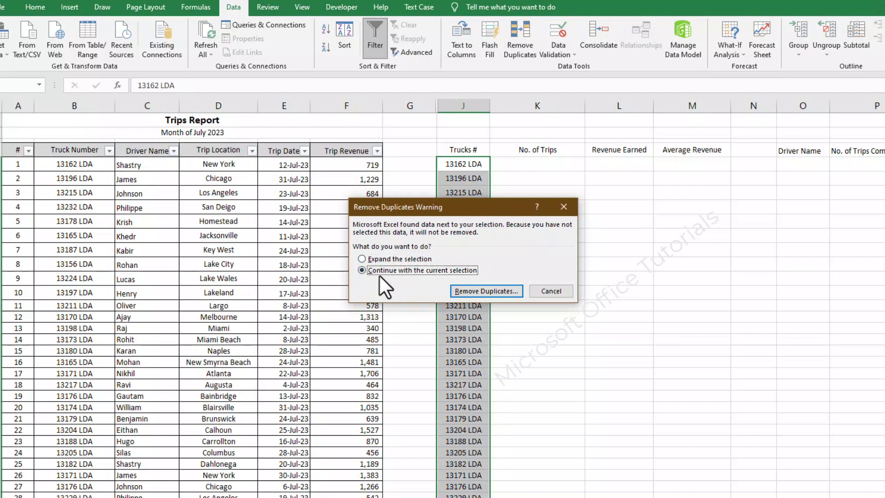
left_click(499, 293)
left_click(517, 327)
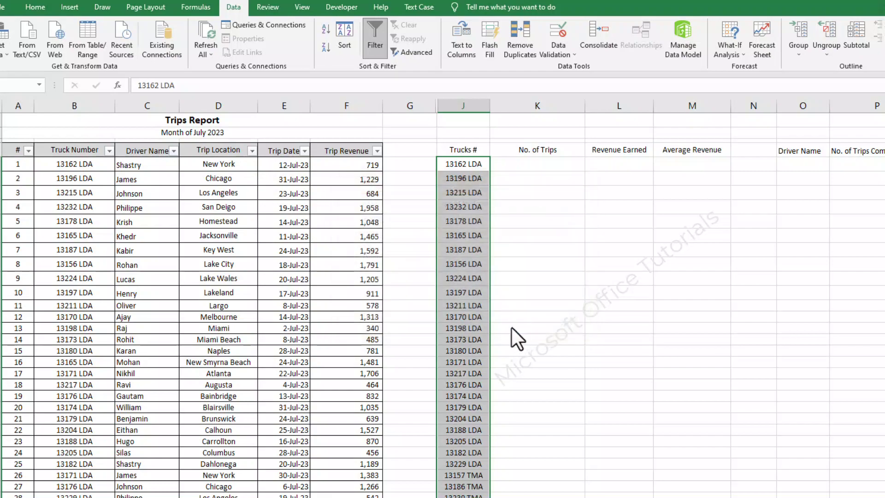
left_click(556, 331)
- Review the deduplicated truck numbers under Trucks # from the first entry down the list
left_click_drag(475, 181, 441, 497)
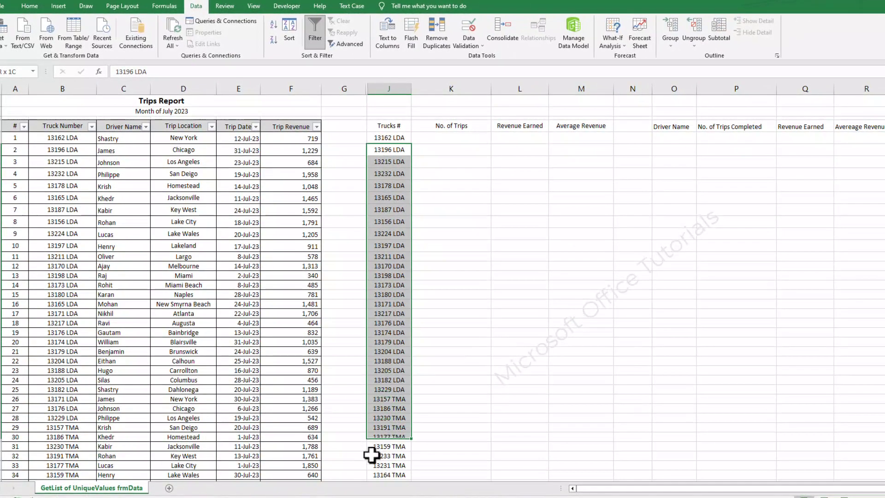
left_click_drag(371, 455, 395, 114)
scroll(368, 442, "down", 2)
left_click(397, 439)
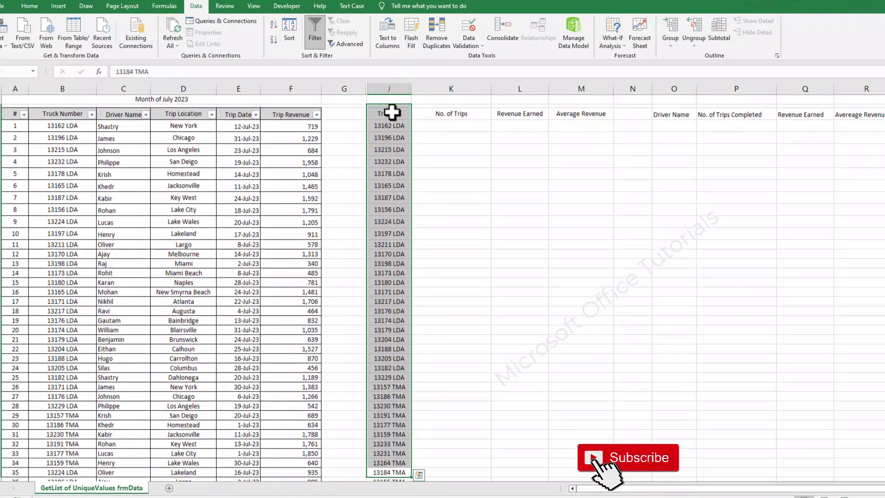
left_click(381, 136)
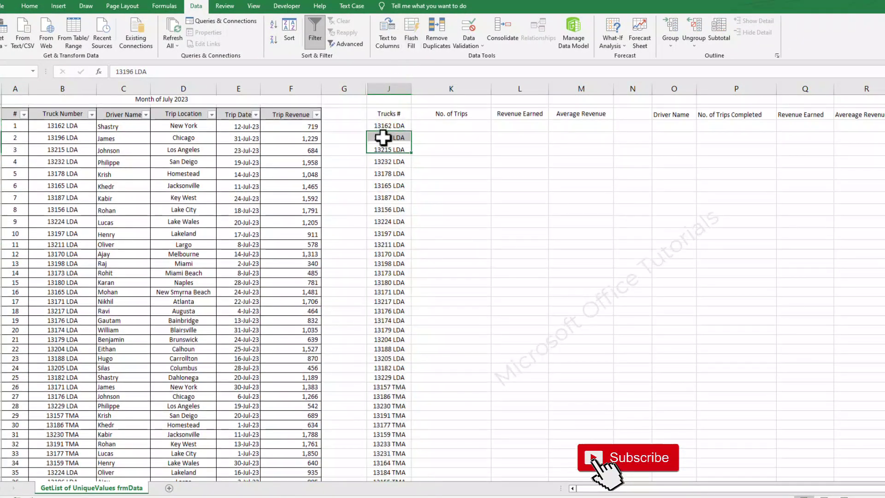
left_click(442, 124)
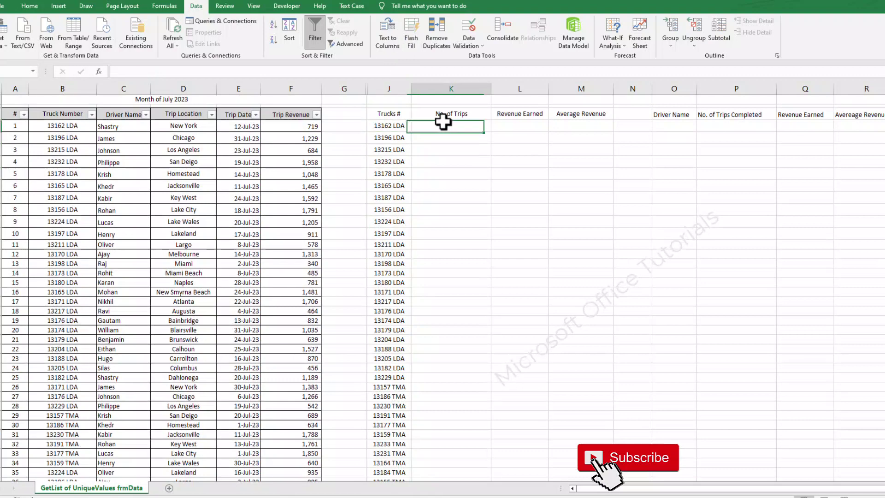
left_click(387, 124)
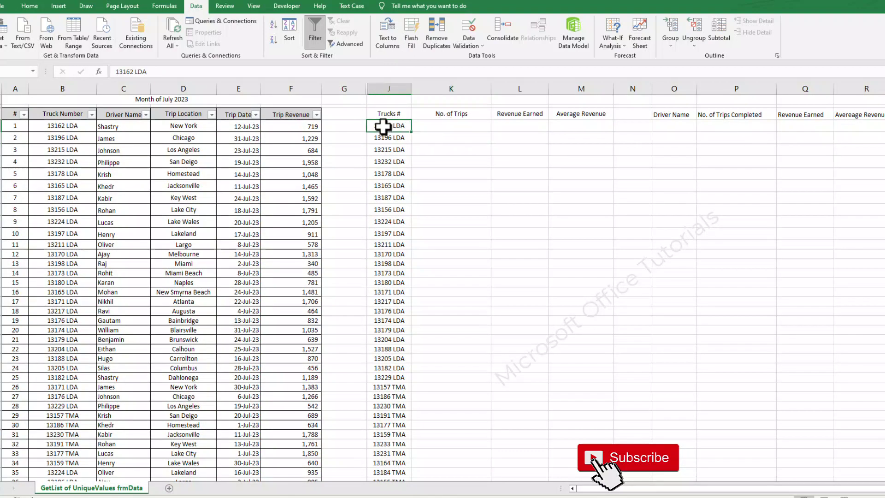
- Enter =COUNTIF(B5:B342,J5) in K5 under No. of Trips to count the first truck's trips
left_click(445, 128)
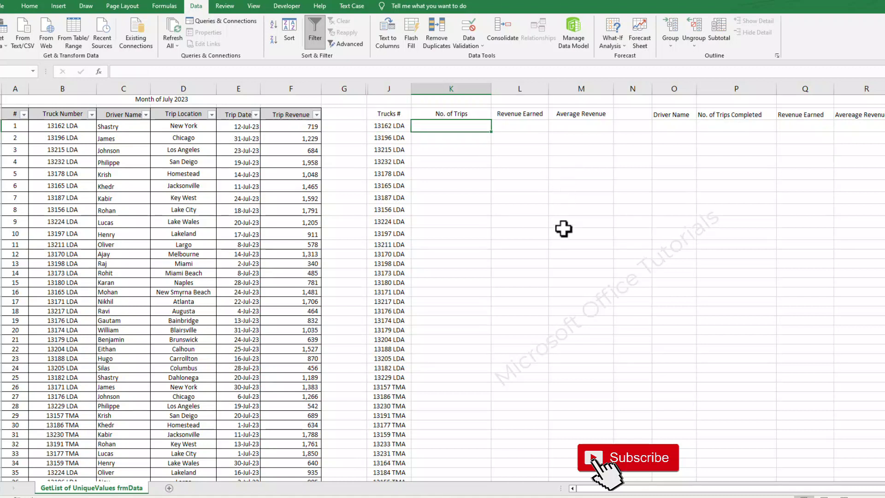
type("=countif")
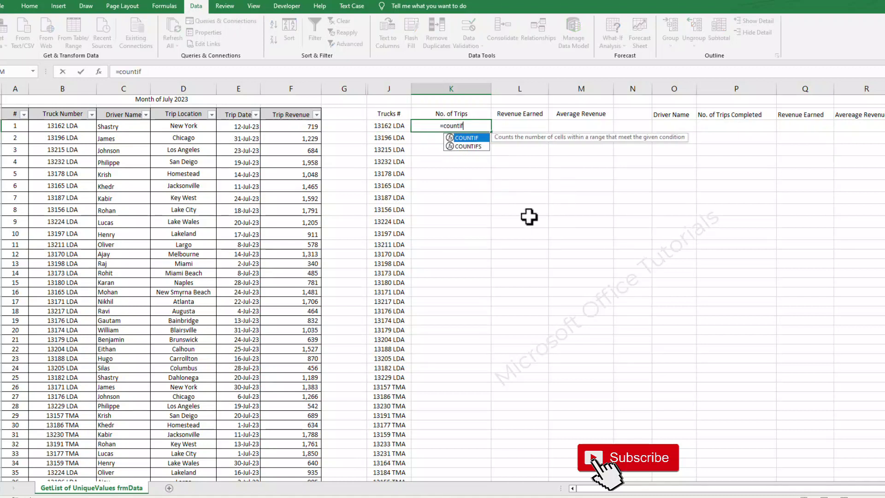
key("Tab")
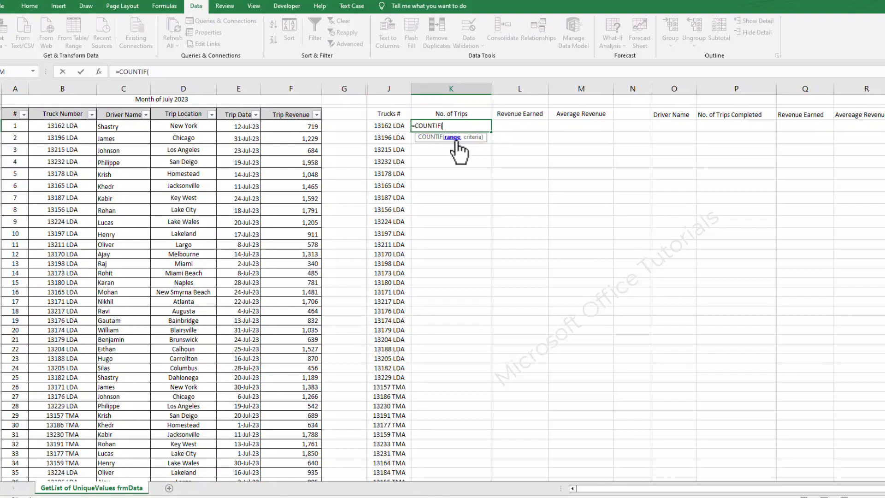
left_click(88, 126)
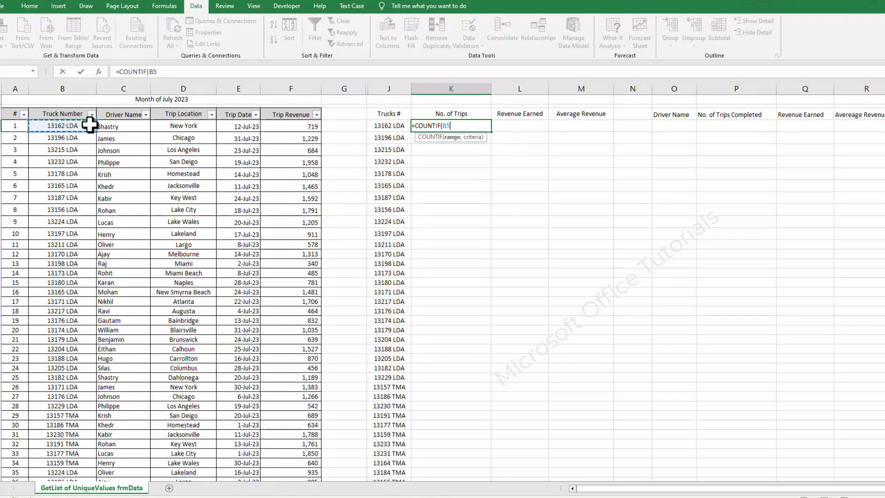
key("ctrl+shift+Down")
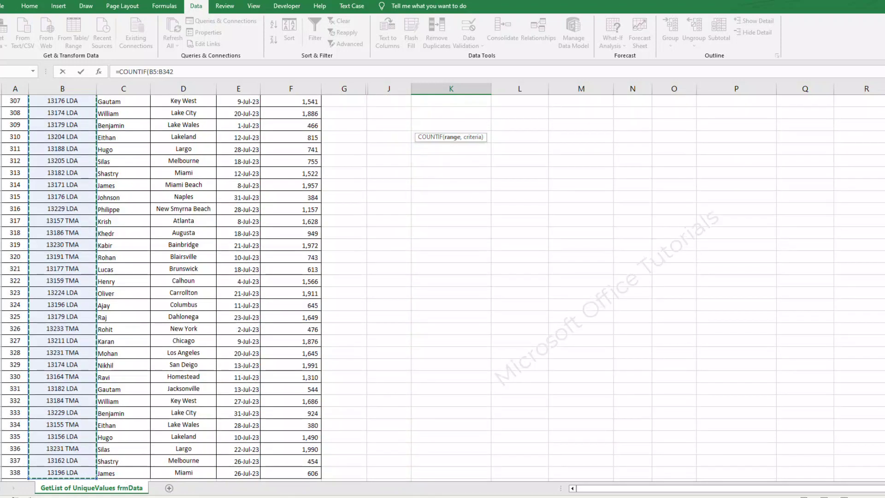
key("ctrl+BackSpace")
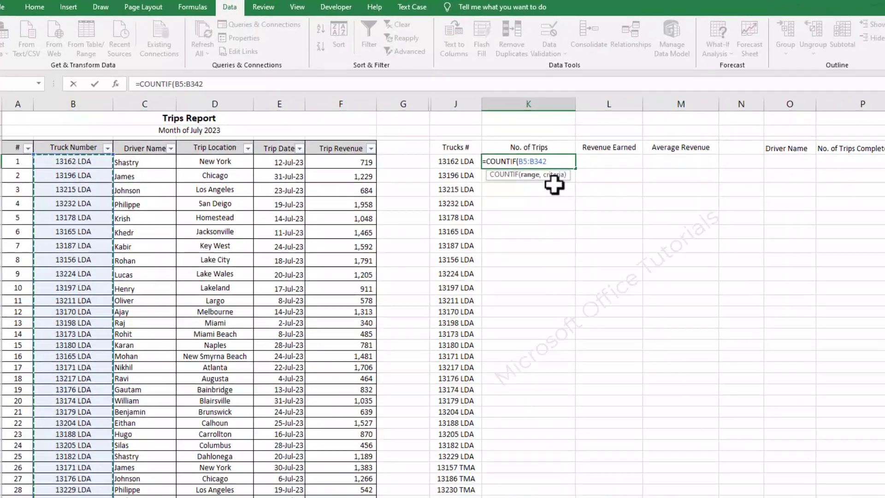
type(",")
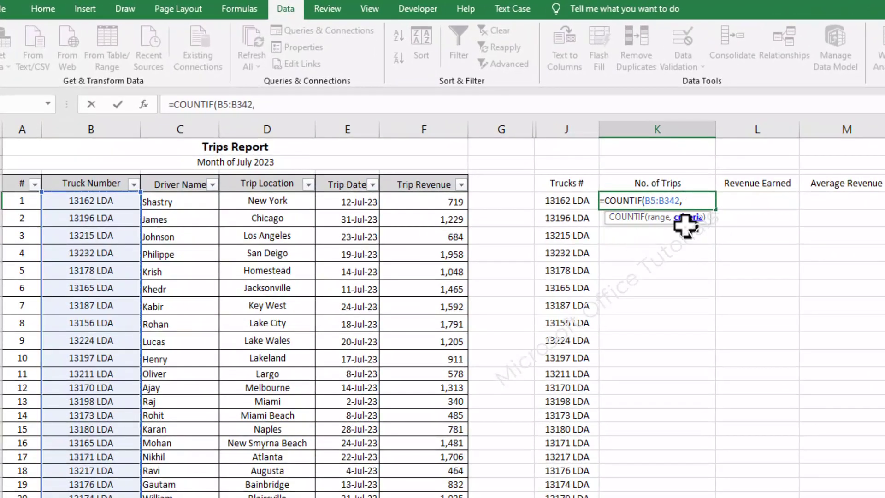
left_click(578, 203)
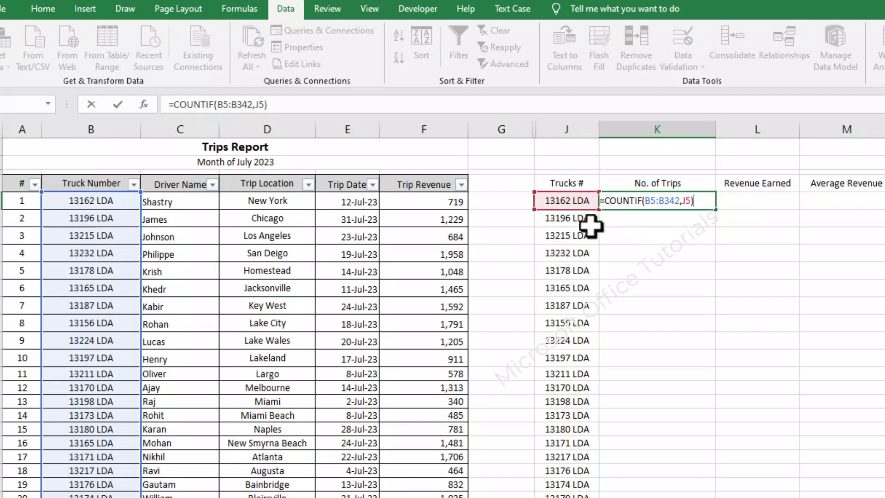
key("Return")
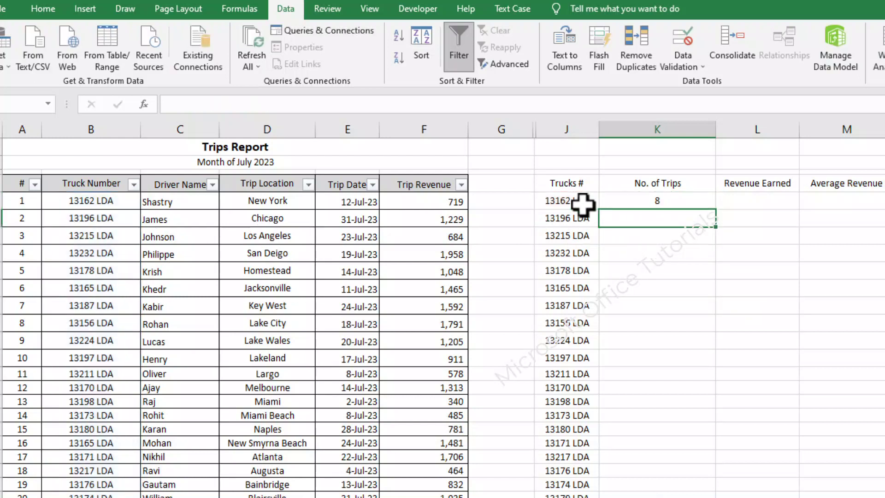
- Make the range in K5's COUNTIF formula absolute, giving =COUNTIF($B$5:$B$342,J5)
left_click(551, 205)
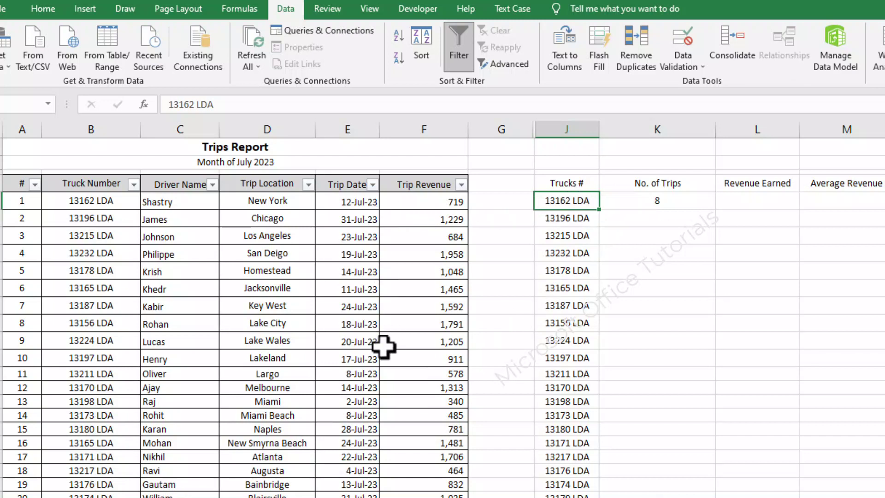
double_click(654, 200)
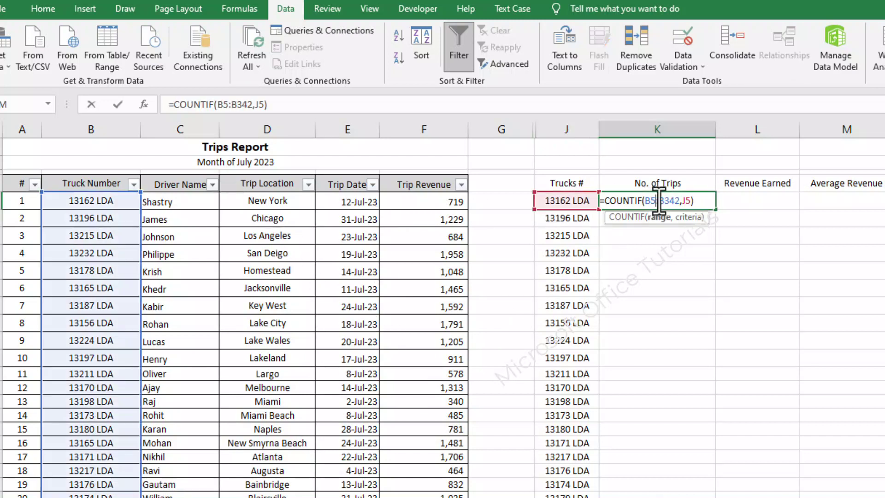
left_click_drag(646, 201, 668, 201)
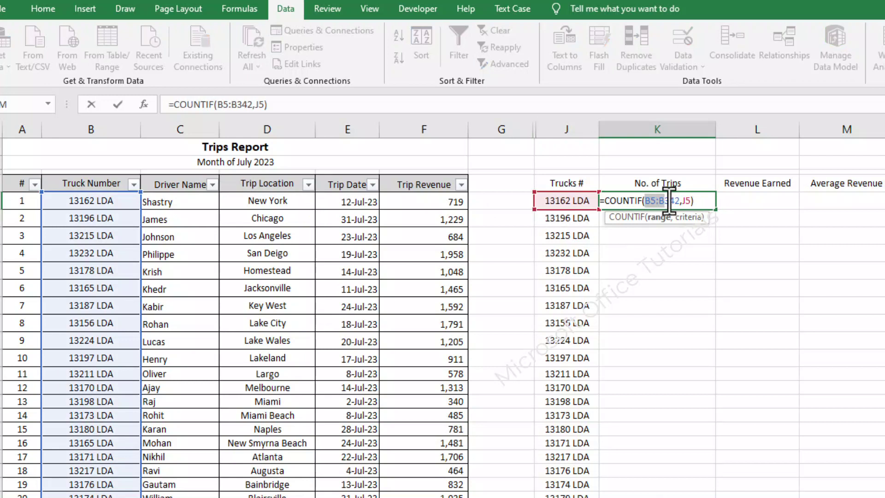
key("F4")
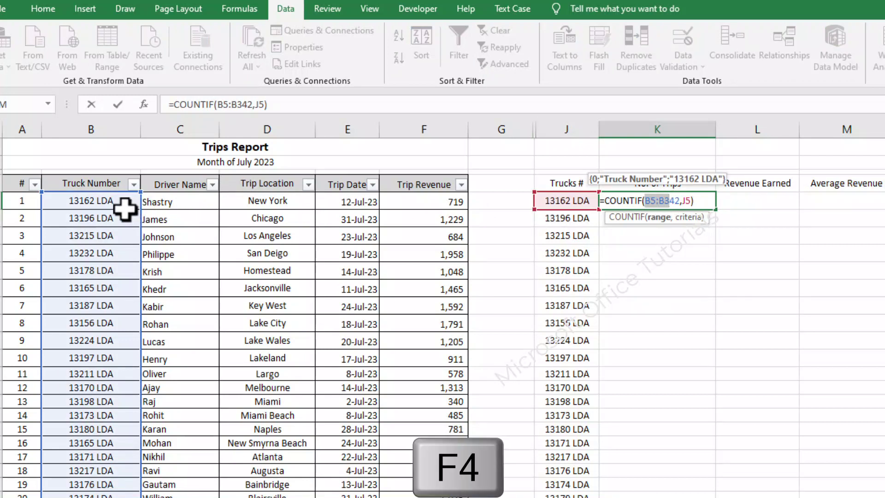
key("F4")
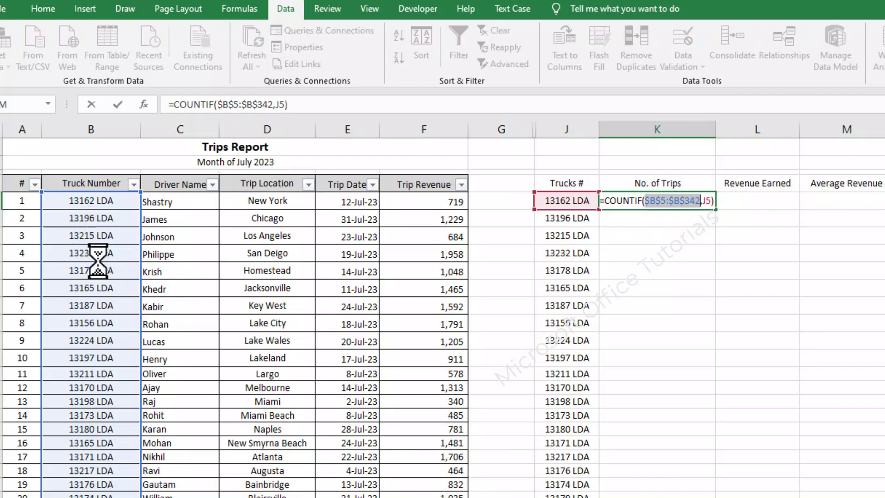
key("Return")
- Fill the K5 COUNTIF formula down the No. of Trips column for every truck and spot-check several rows
left_click(686, 203)
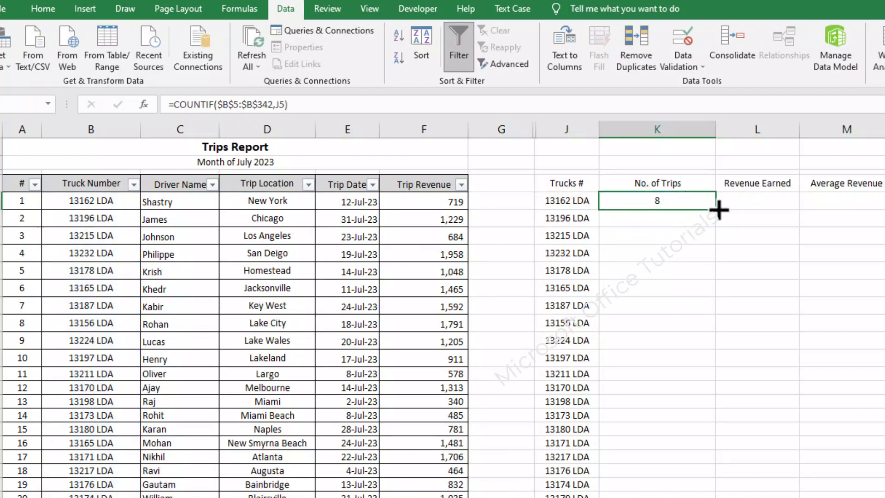
double_click(716, 209)
left_click(681, 290)
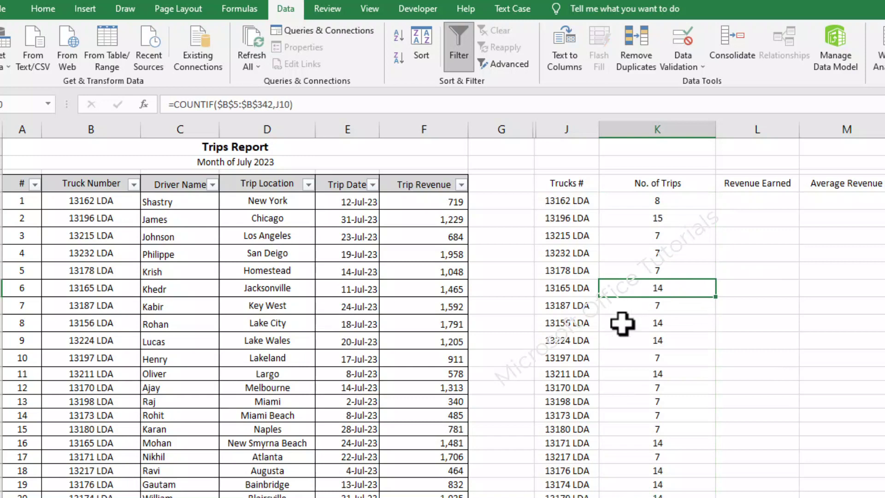
left_click_drag(560, 341, 631, 399)
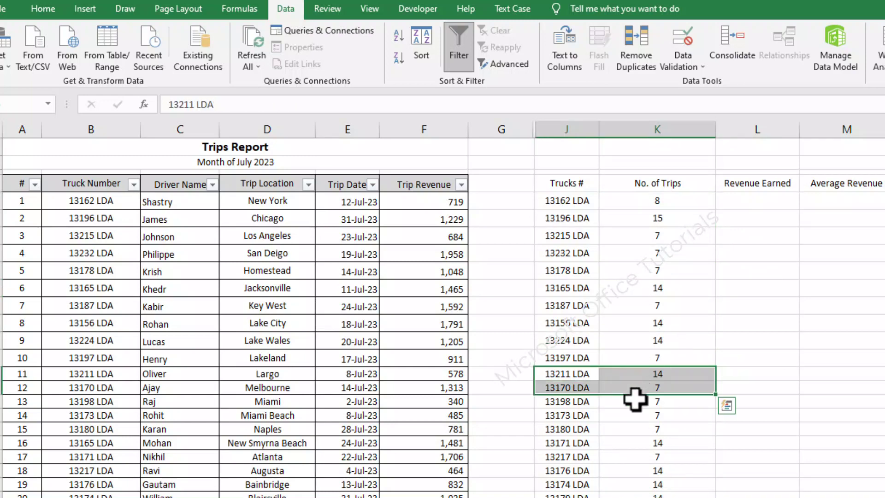
left_click(655, 401)
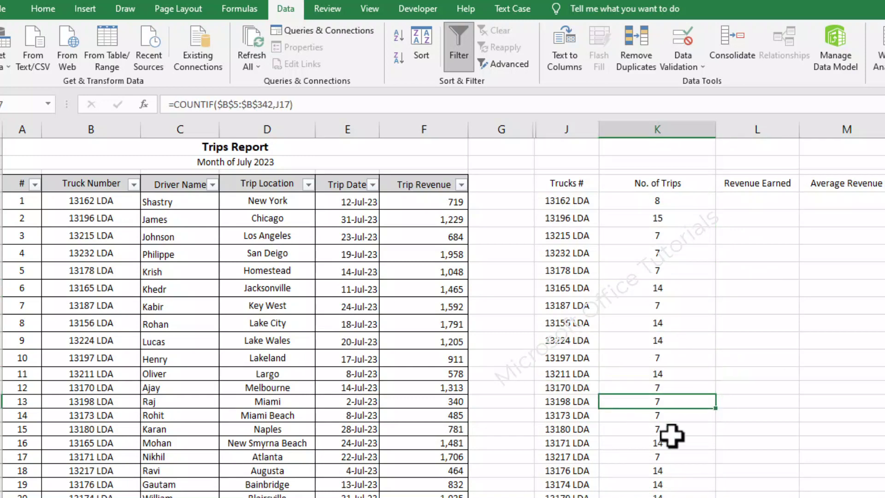
- Total the trip counts in K41, directly below the last truck's count, with =SUM(K5:K40)
scroll(671, 435, "down", 2)
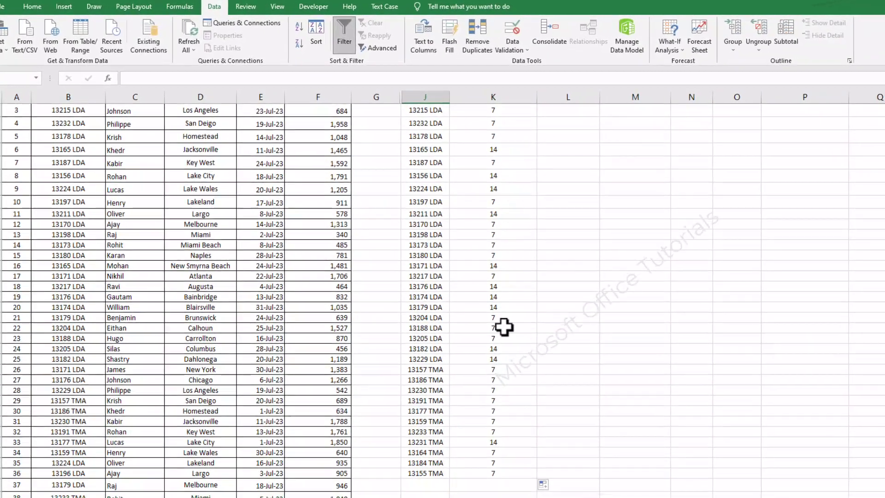
key("Right")
key("Right")
key("Left")
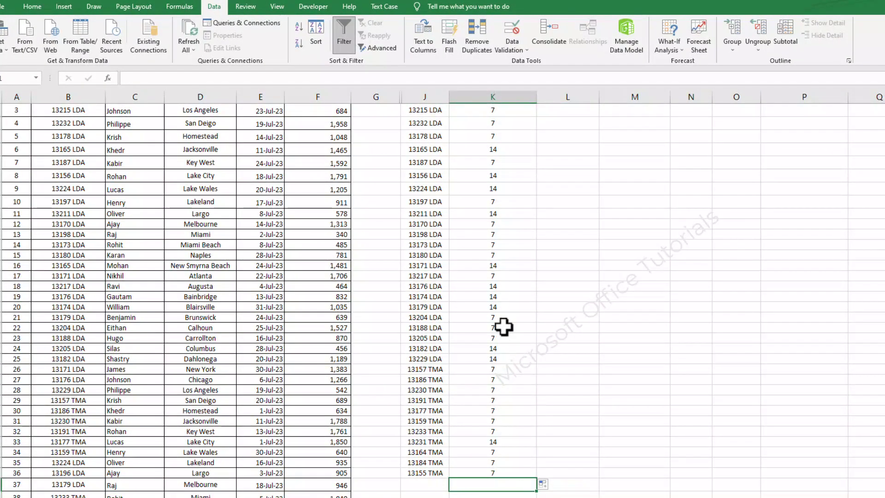
key("alt+equal")
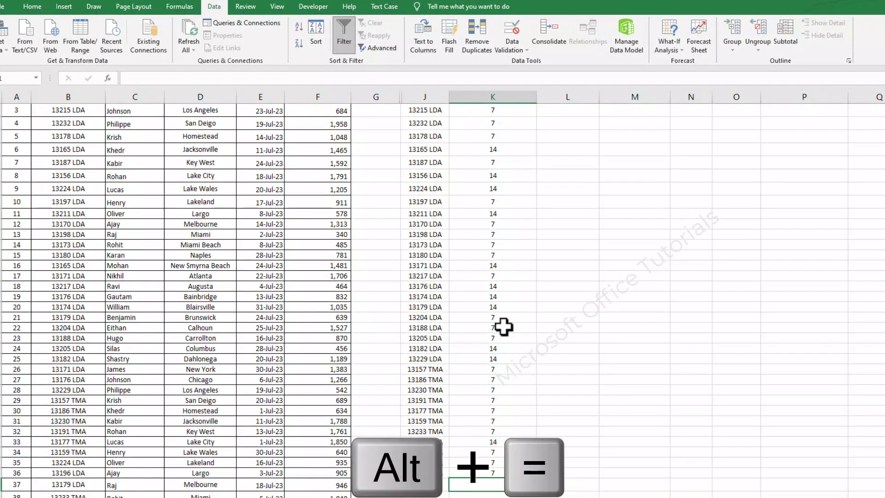
key("Return")
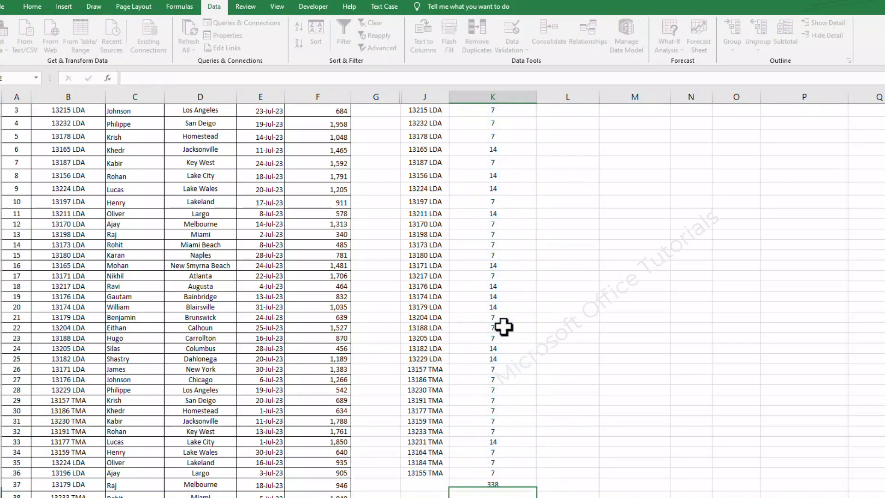
- Apply a top and double bottom border to the trips total in K41
left_click(527, 481)
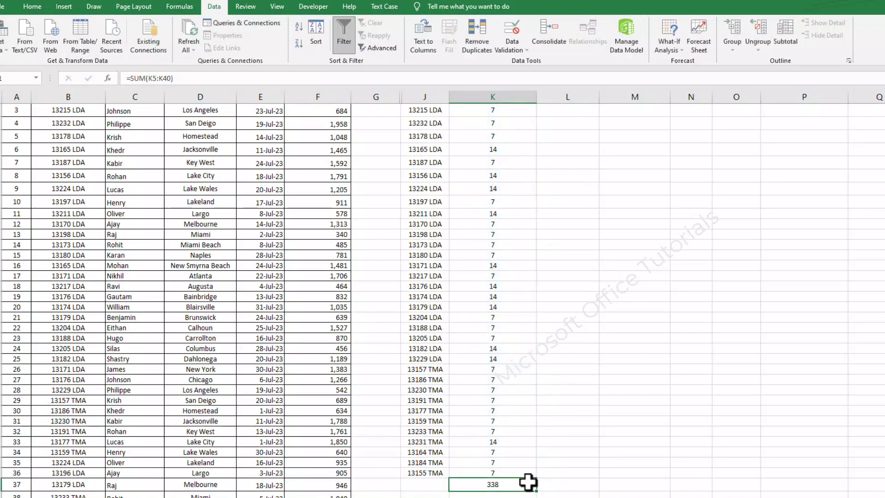
left_click(32, 7)
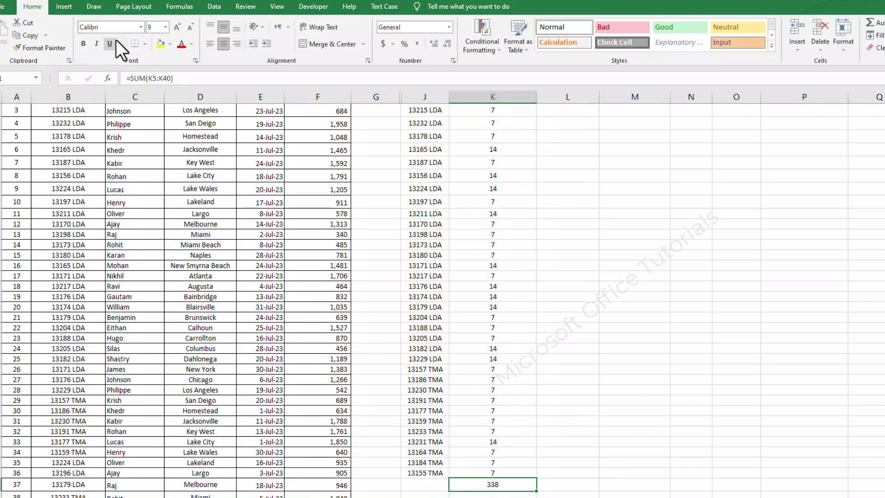
left_click(143, 40)
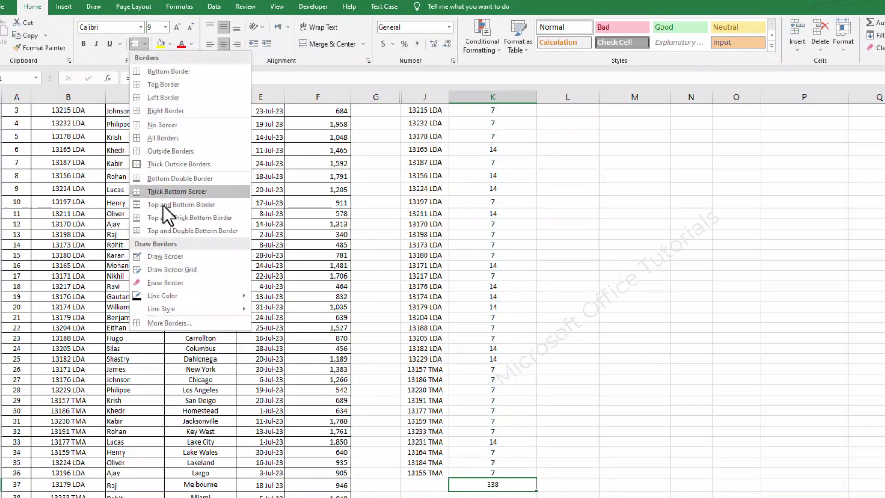
left_click(161, 228)
left_click(482, 495)
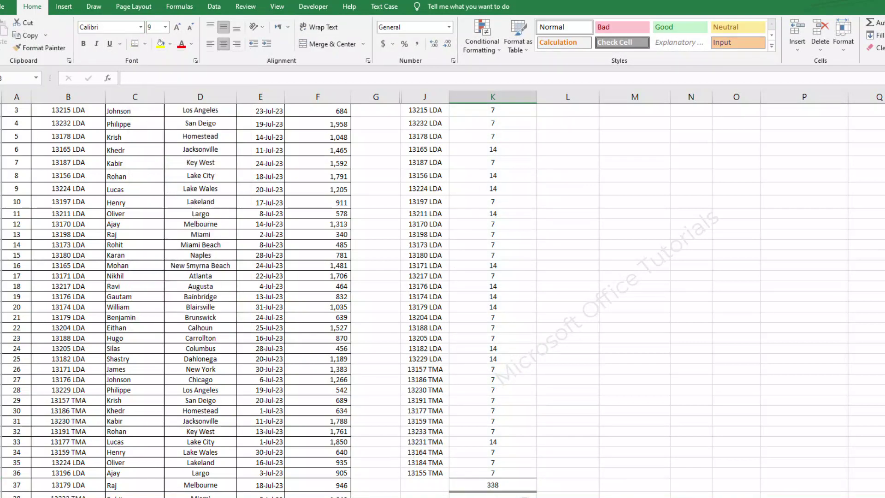
- Compare the trips total in K41 with the last serial number in the trips data's # column
left_click(499, 487)
left_click(6, 432)
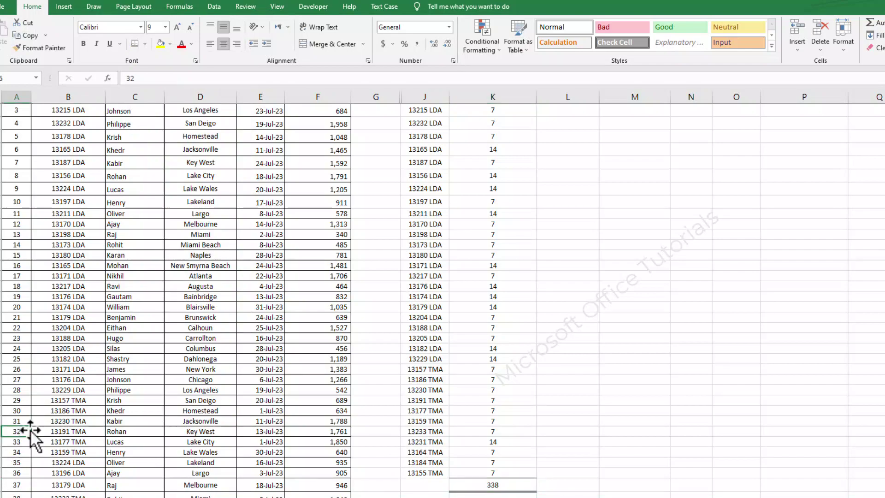
key("ctrl+Down")
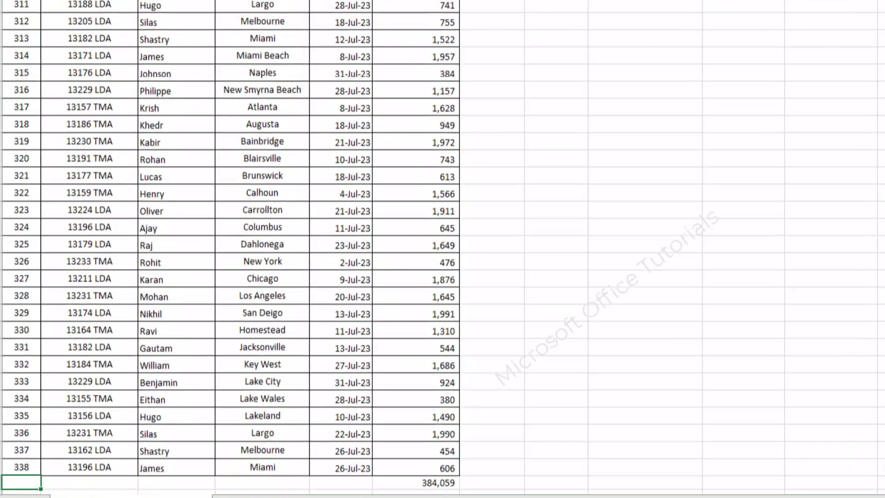
key("Down")
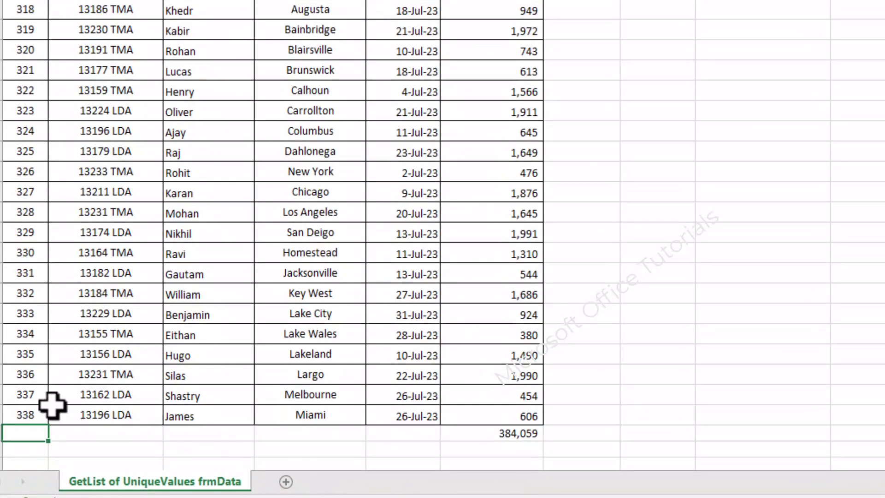
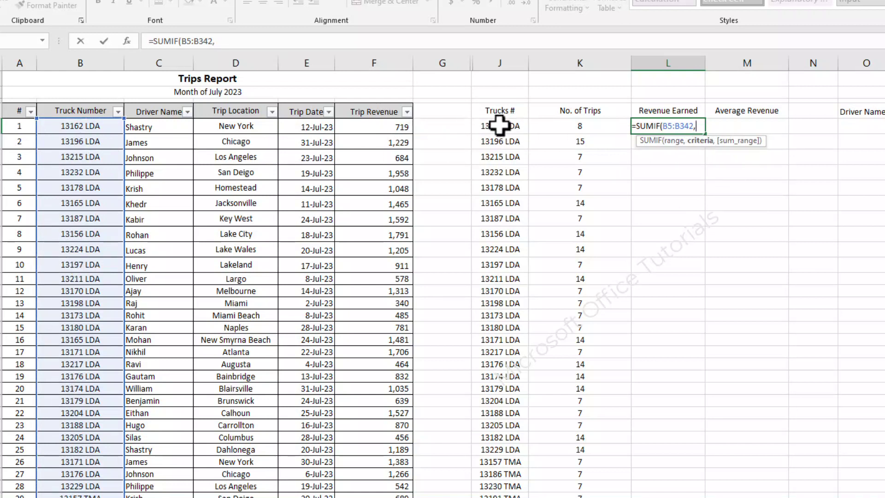
- Complete the Revenue Earned formula in L5 for the first truck as =SUMIF(B5:B342,J5,F5:F342)
left_click(499, 125)
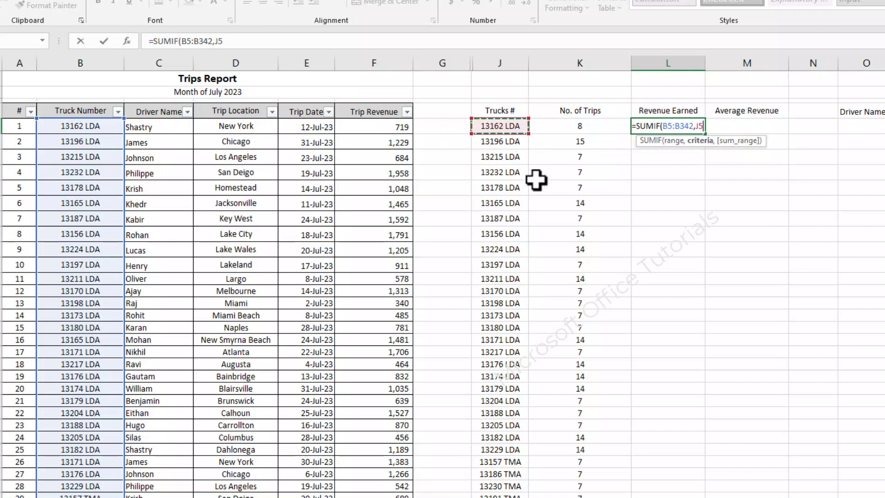
type(",")
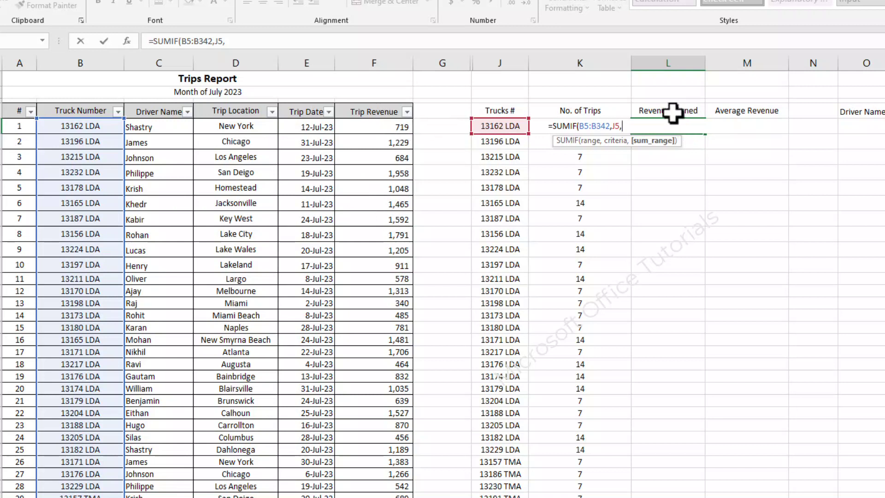
left_click(400, 127)
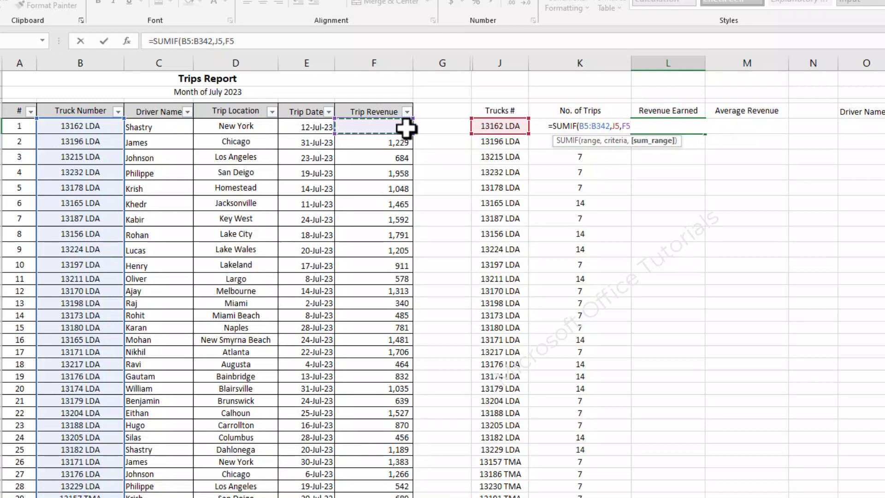
key("Tab")
key("ctrl+shift+Down")
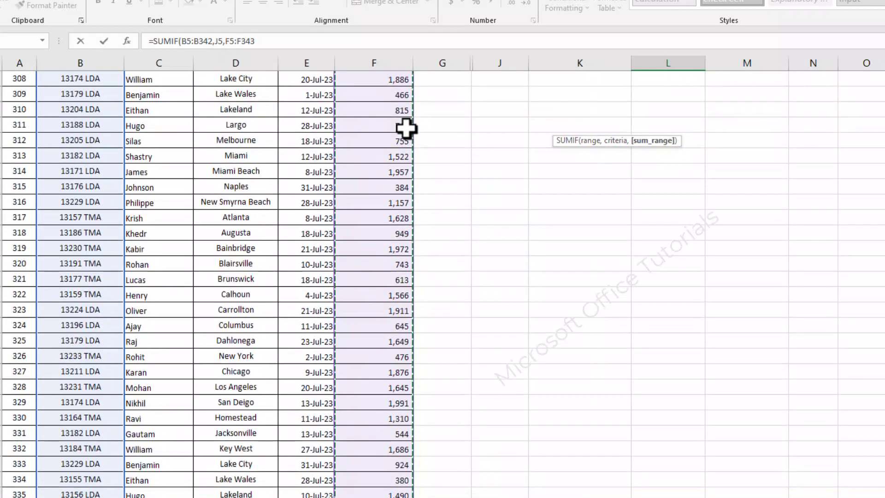
key("shift+Up")
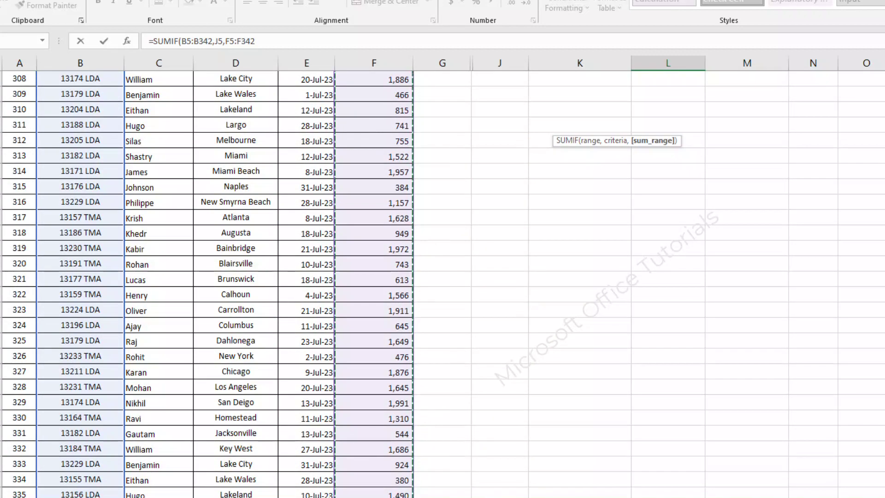
key("Return")
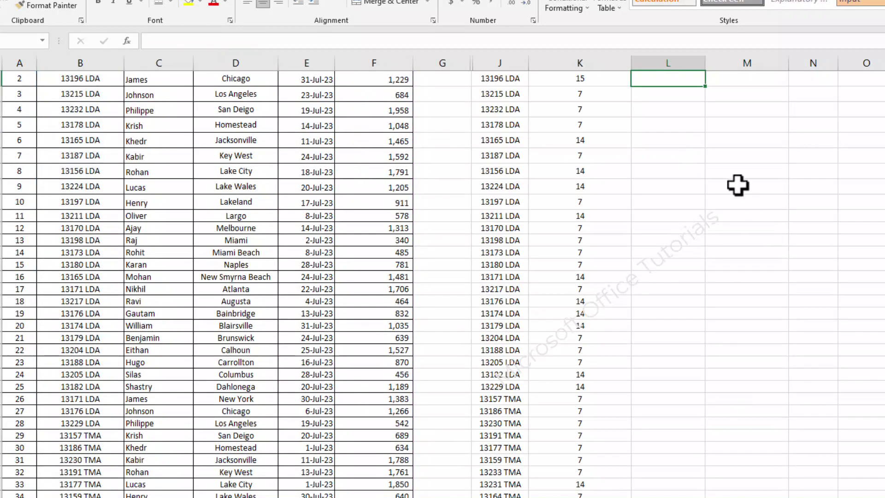
- Make the range and sum range in L5's formula absolute, giving =SUMIF($B$5:$B$342,J5,$F$5:$F$342)
left_click_drag(701, 139, 681, 20)
left_click(677, 93)
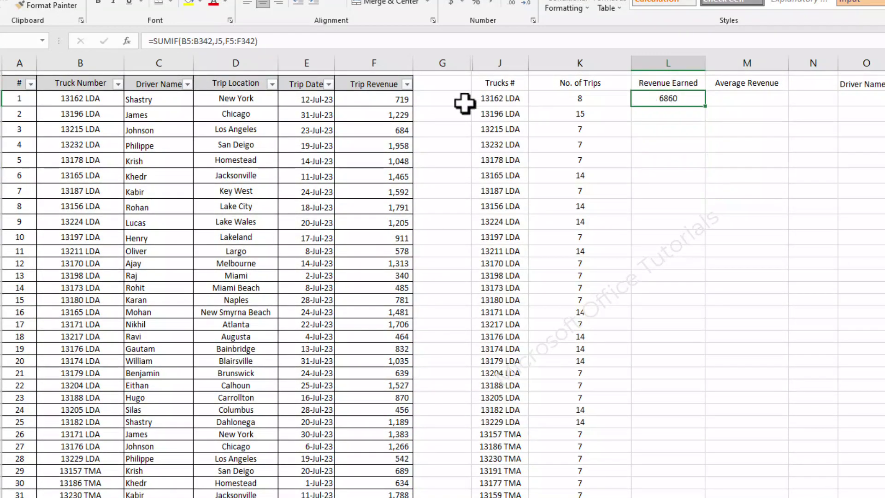
double_click(670, 104)
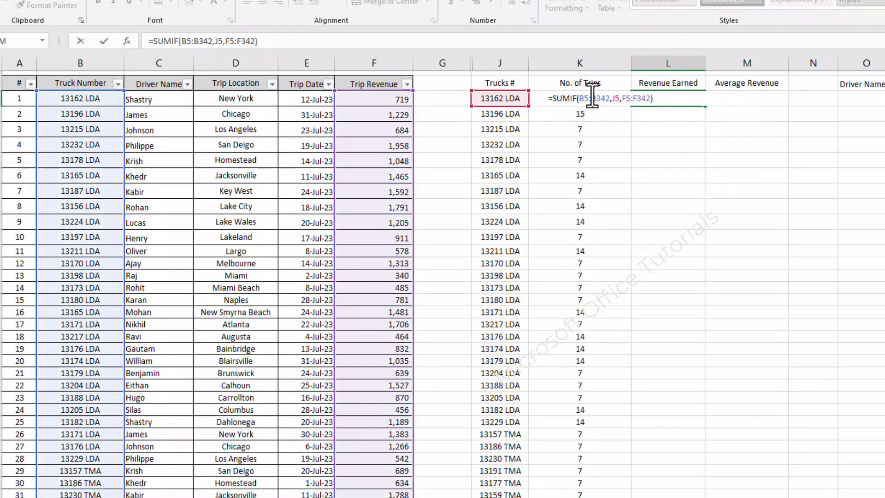
left_click_drag(601, 98, 609, 98)
key("F4")
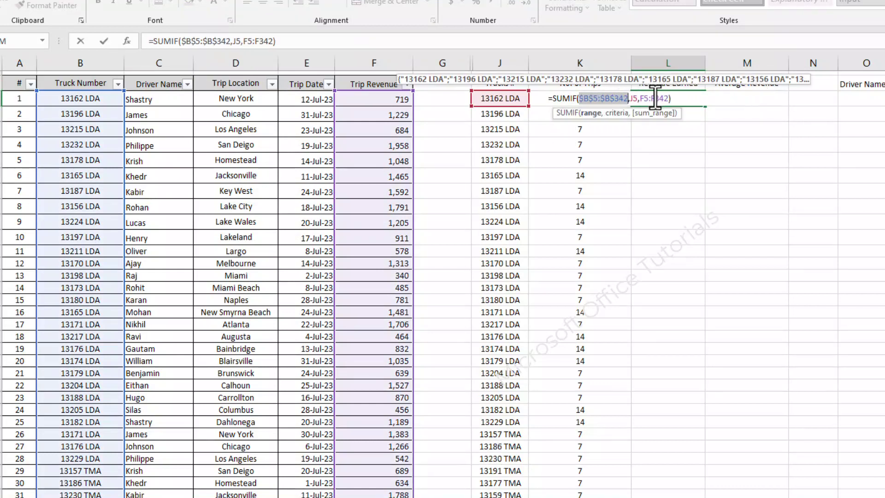
left_click_drag(651, 98, 677, 98)
key("F4")
key("F4")
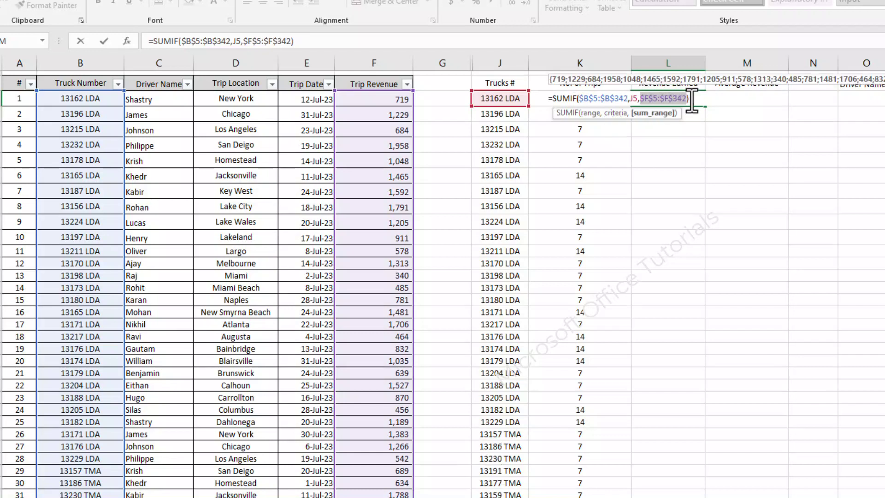
key("Return")
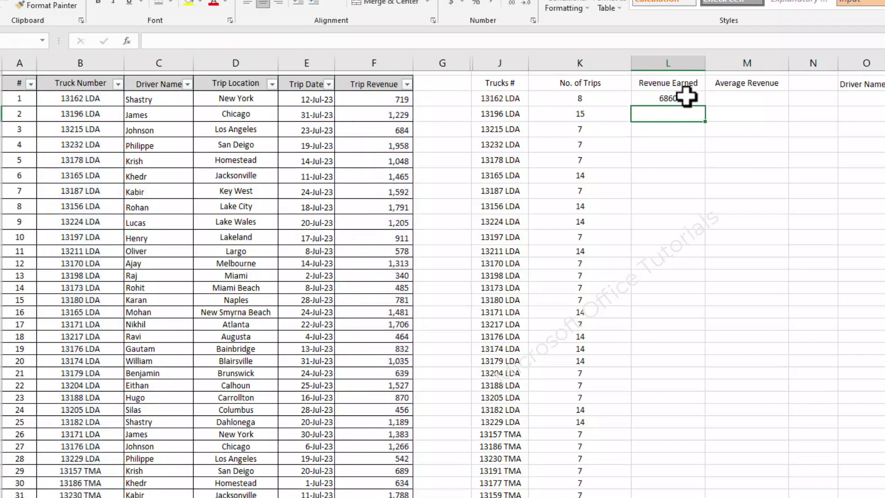
- Fill the L5 SUMIF formula down the Revenue Earned column for every truck and spot-check several rows
left_click(690, 96)
double_click(709, 107)
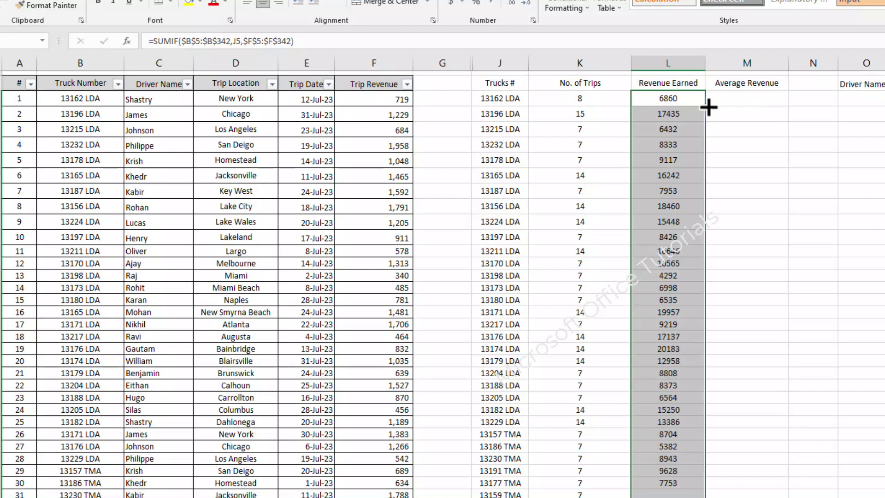
left_click(670, 150)
left_click(663, 207)
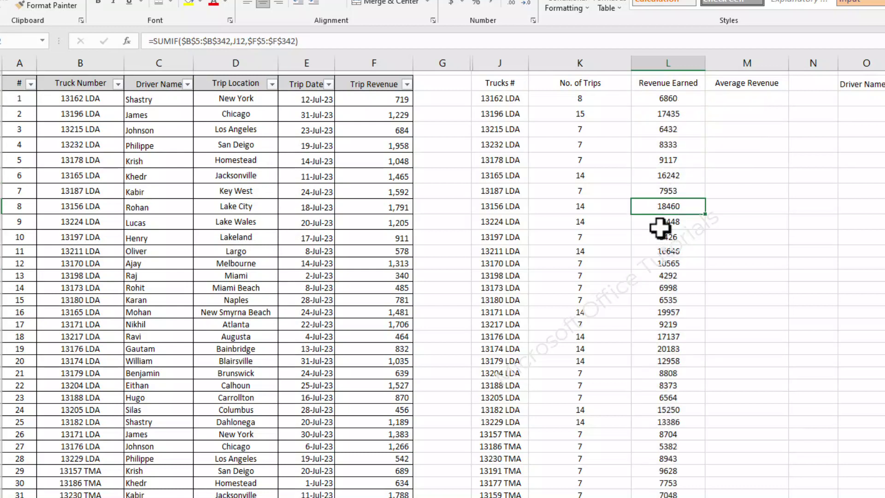
left_click(675, 249)
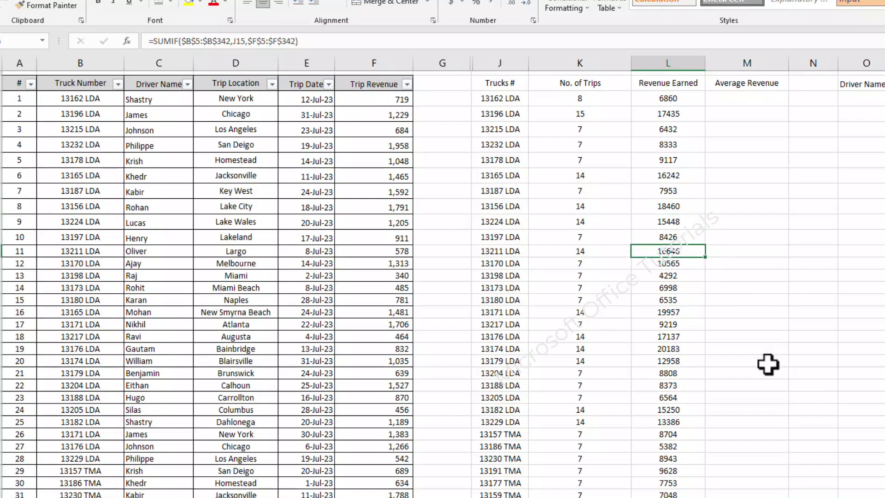
- Total the Revenue Earned column in L41, directly below the last truck's revenue, with =SUM(L5:L40)
key("ctrl+Down")
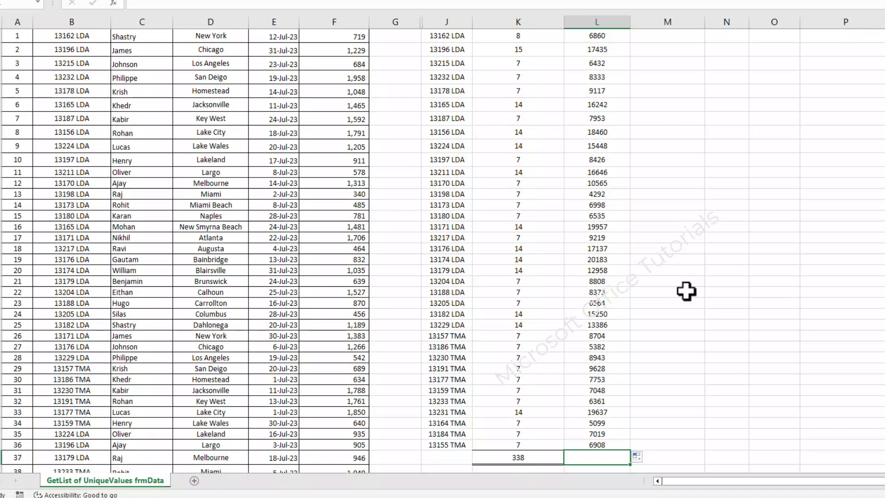
key("alt+equal")
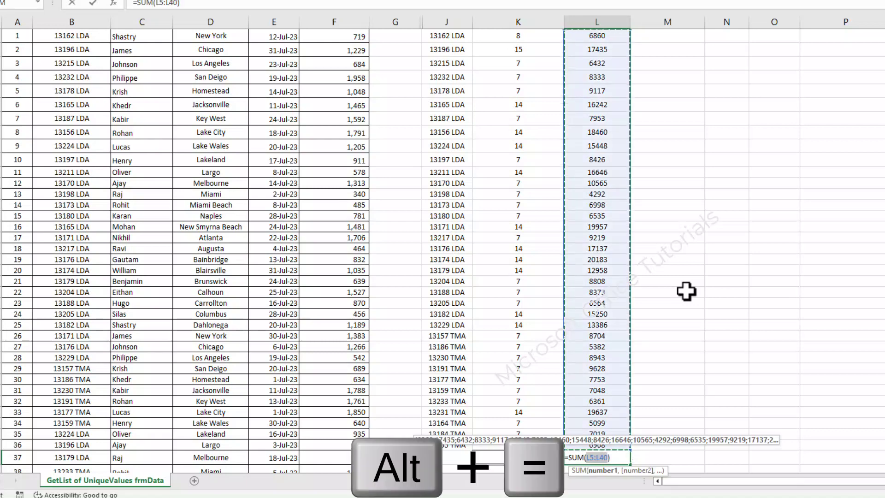
key("Return")
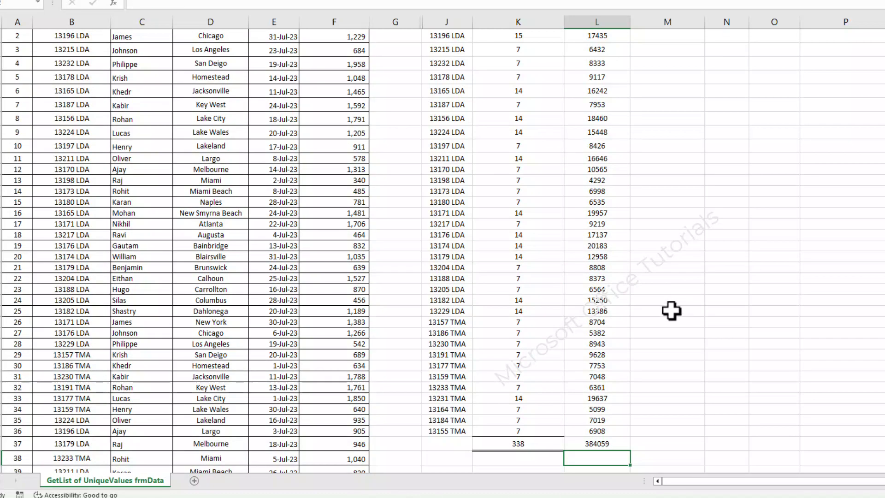
- Compare the Revenue Earned total in L41 with the Trip Revenue total at the end of column F
left_click(554, 442)
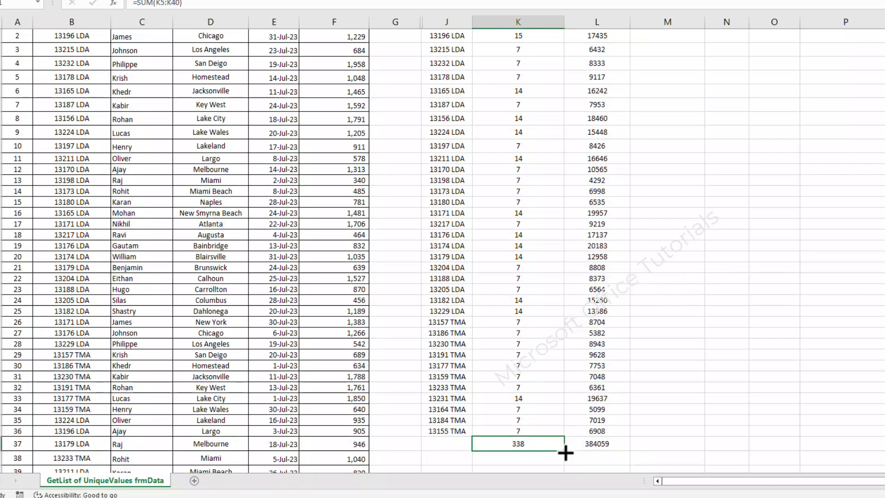
left_click(576, 446)
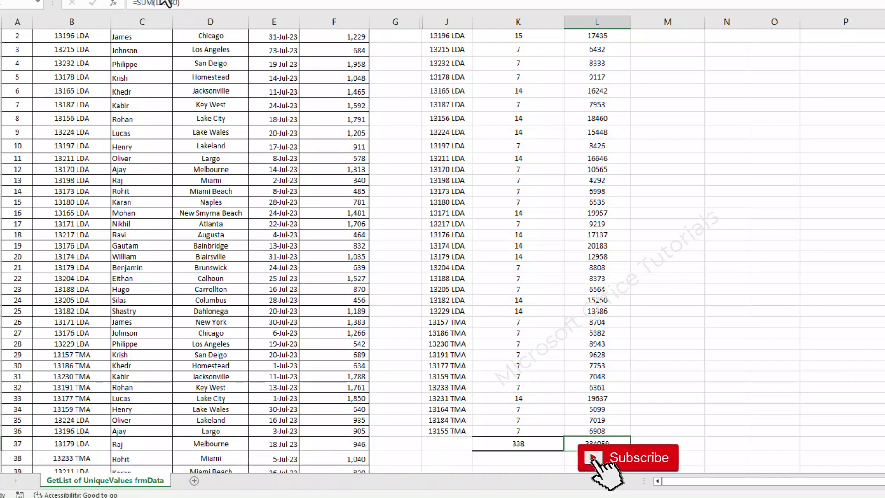
left_click(351, 276)
key("ctrl+Down")
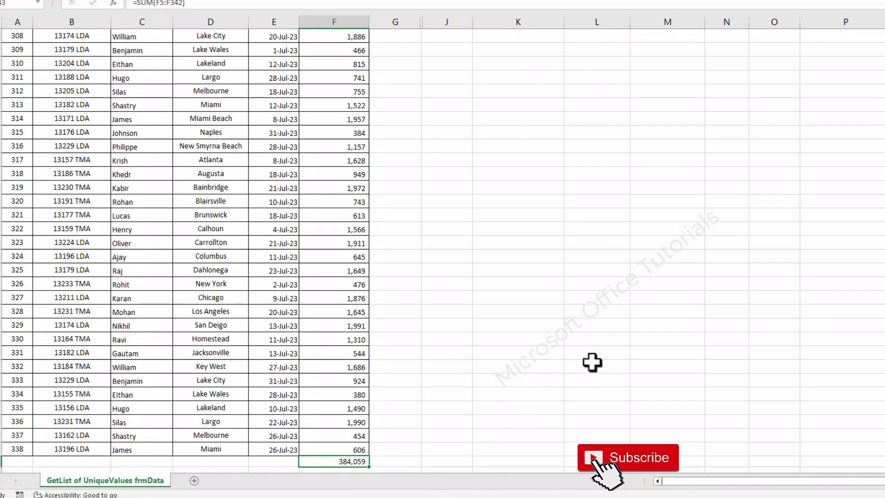
left_click(606, 353)
key("ctrl+Up")
key("ctrl+Up")
key("ctrl+Up")
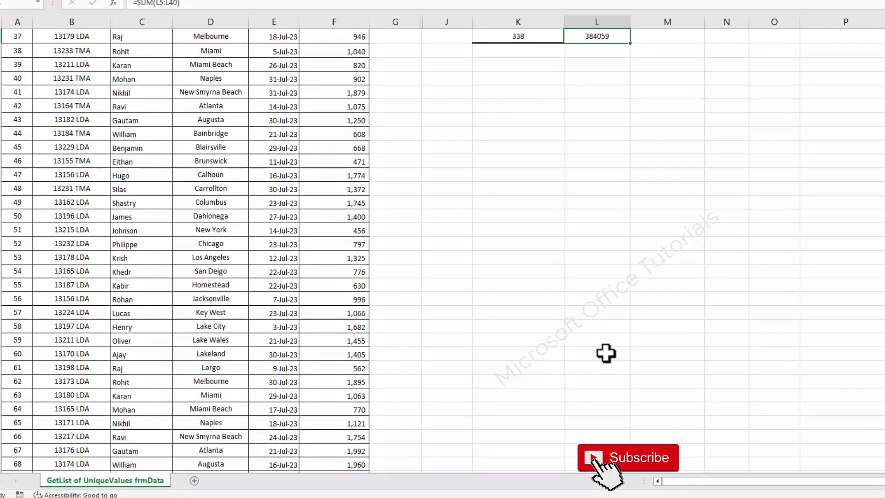
- Calculate the first truck's average revenue per trip in M5 with =L5/K5
key("Down")
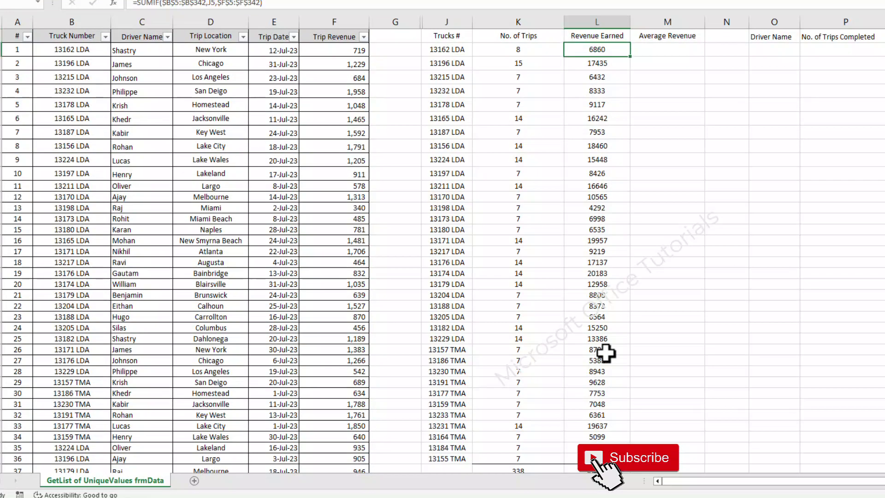
key("Right")
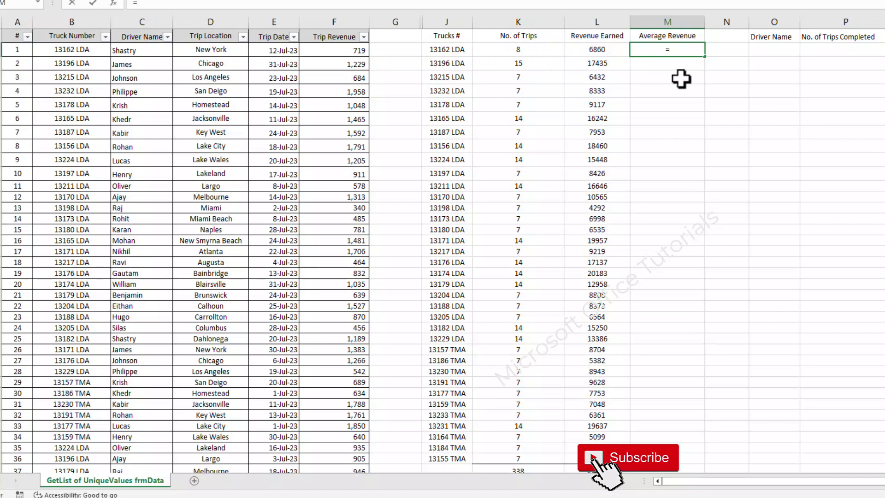
key("Left")
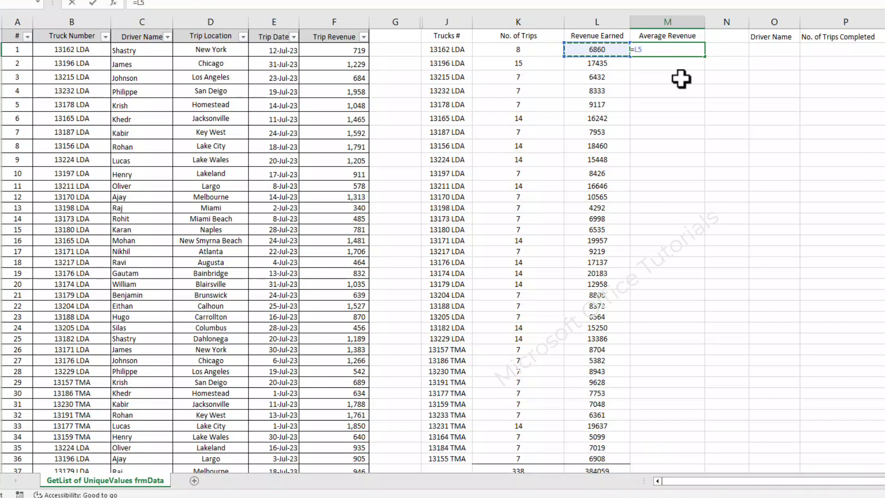
type("/")
key("Left")
key("Left")
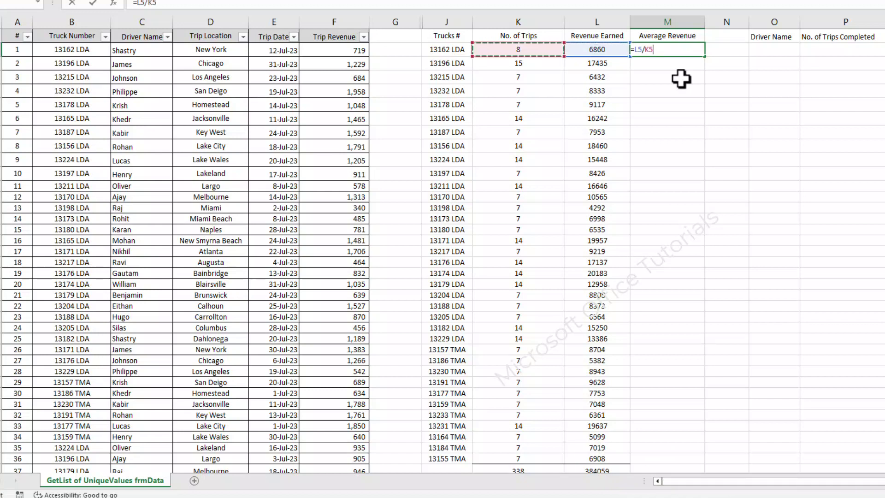
key("Return")
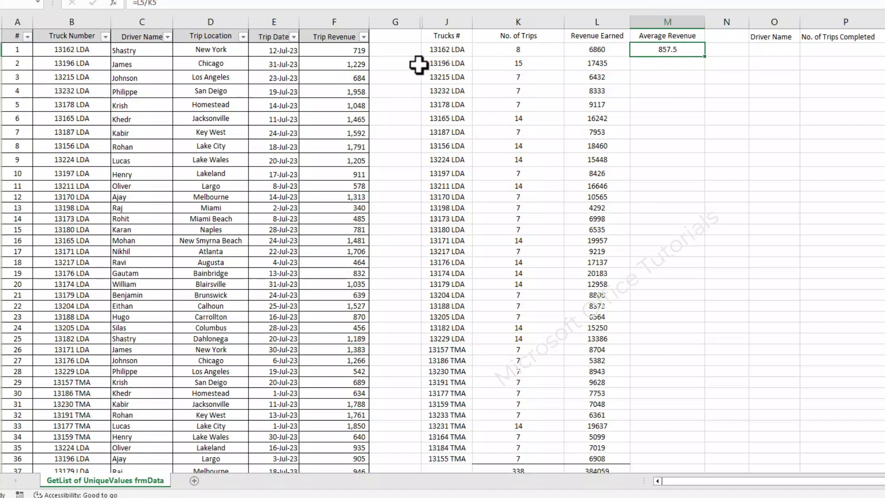
- Check the first truck's row and fill the M5 formula down the Average Revenue column for every truck
left_click(444, 51)
left_click(518, 52)
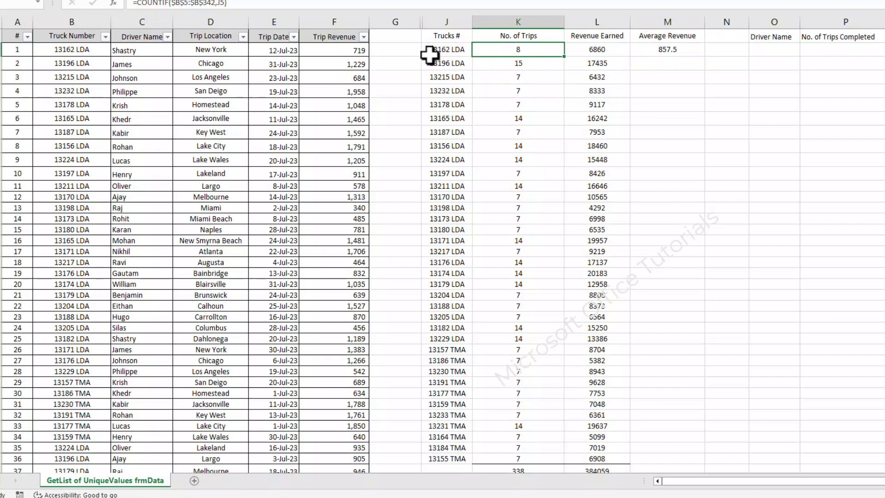
left_click(681, 52)
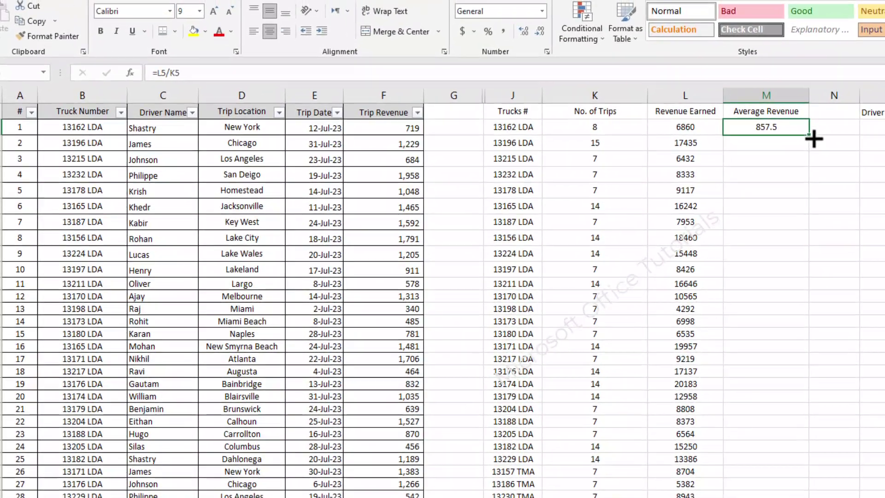
double_click(698, 56)
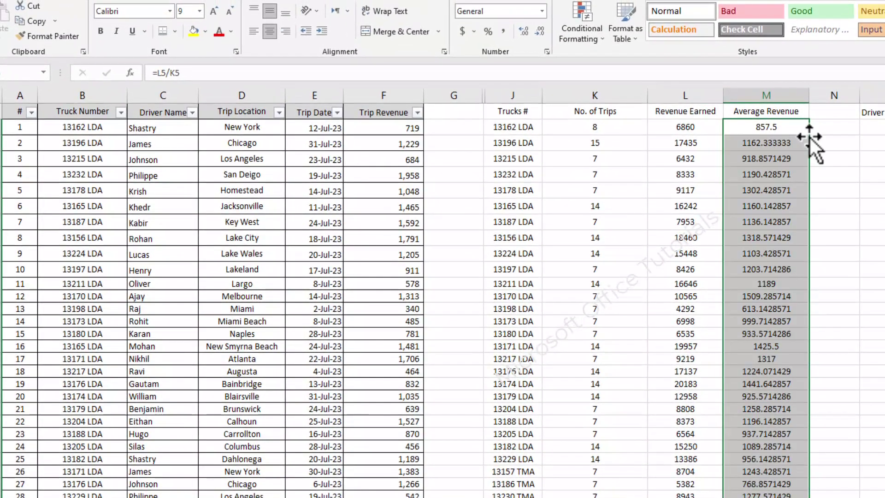
- Apply the comma number format to the Average Revenue values and spot-check several rows
left_click(504, 31)
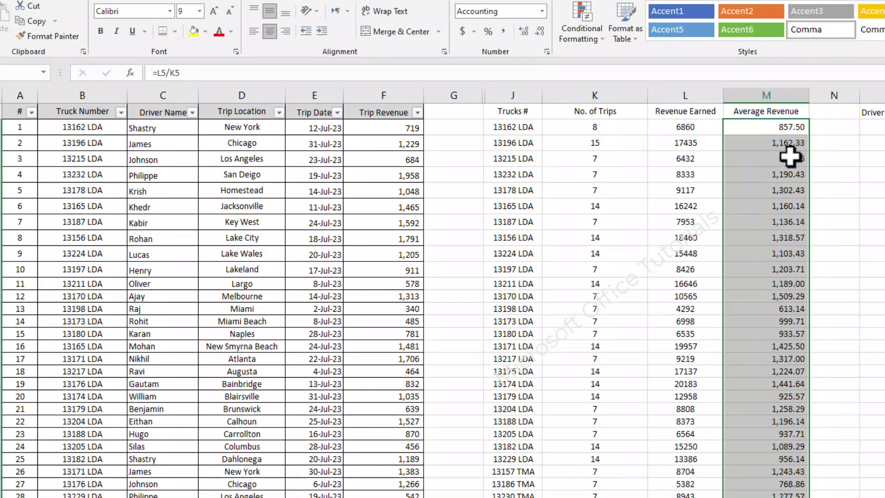
left_click(788, 189)
left_click(788, 308)
left_click(789, 408)
left_click(789, 483)
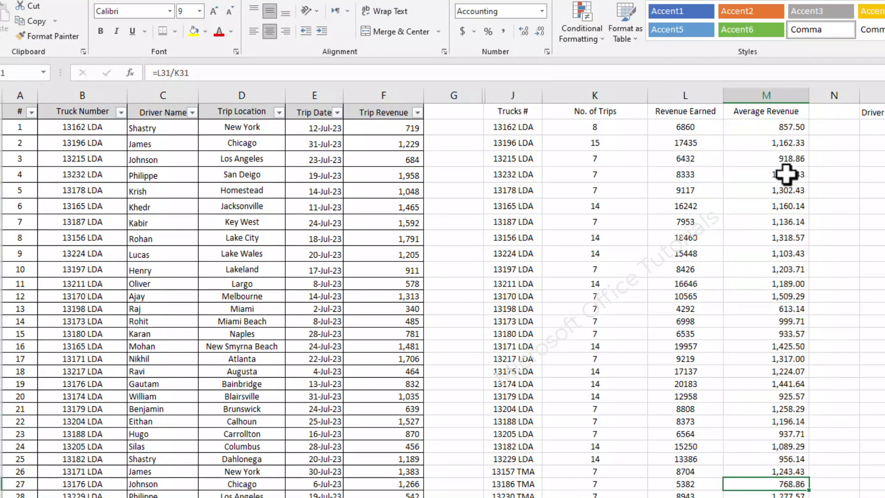
- Apply all borders to the truck summary table in columns J to M, header row included
left_click_drag(517, 116, 783, 497)
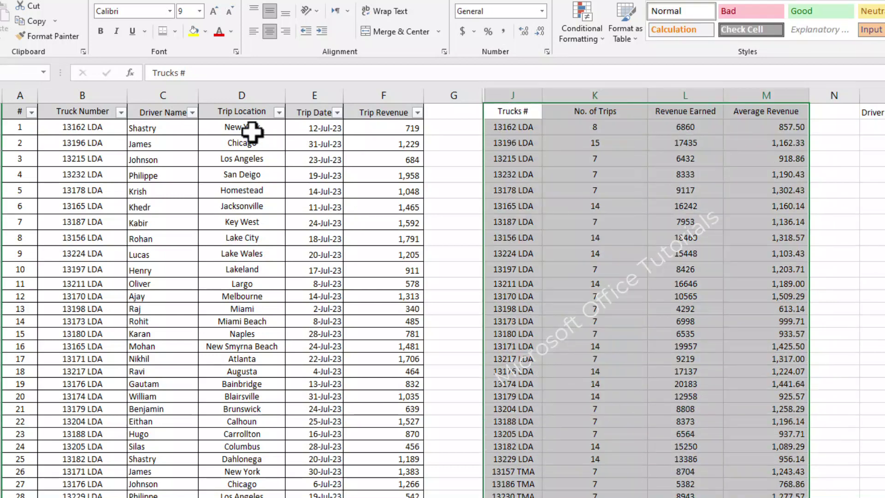
left_click(176, 30)
left_click(179, 145)
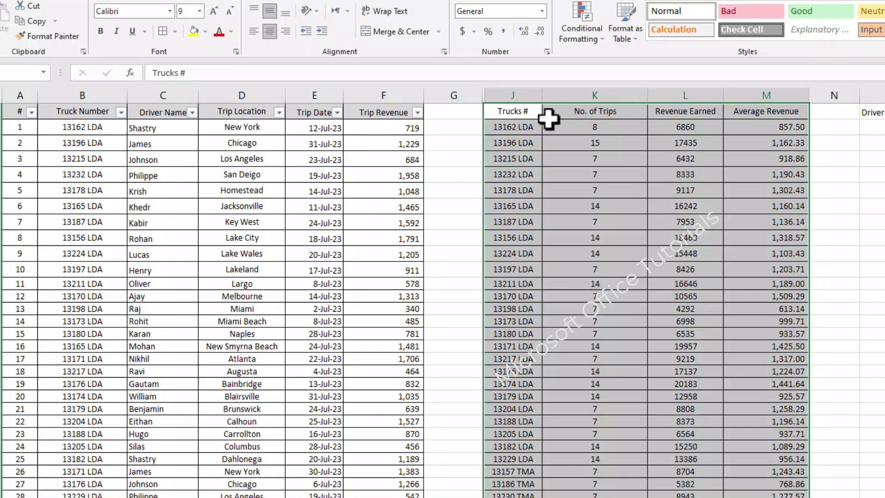
- Fill the truck summary table's header cells, Trucks # to Average Revenue, with a grey theme color
left_click_drag(514, 113, 756, 113)
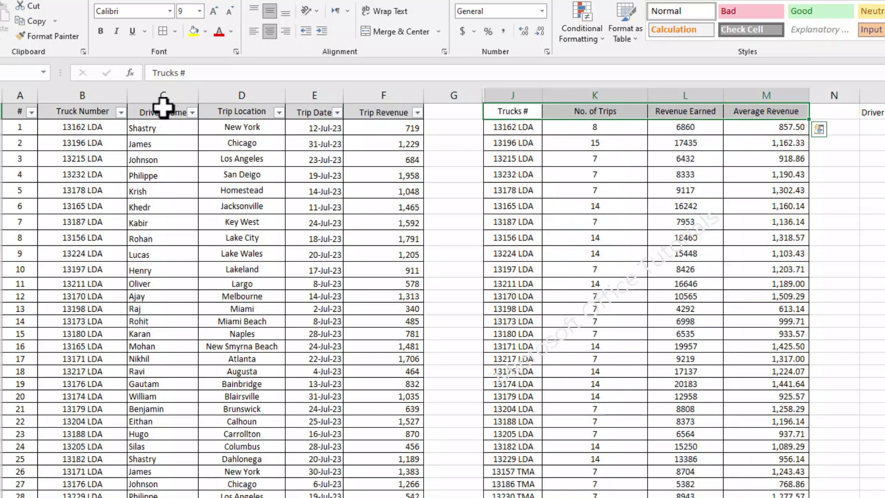
left_click(205, 31)
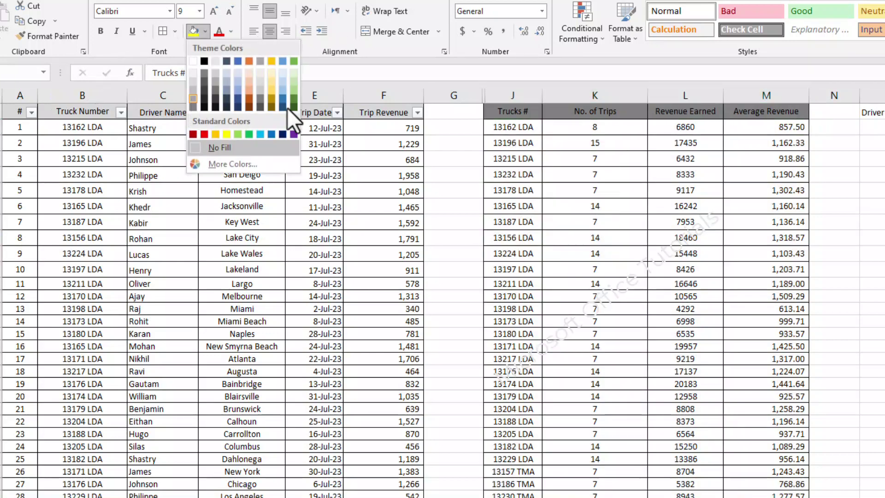
left_click(194, 90)
left_click(765, 206)
- Examine the driver table headers, then compare the trips data with the truck summary built from it
left_click_drag(646, 84, 859, 85)
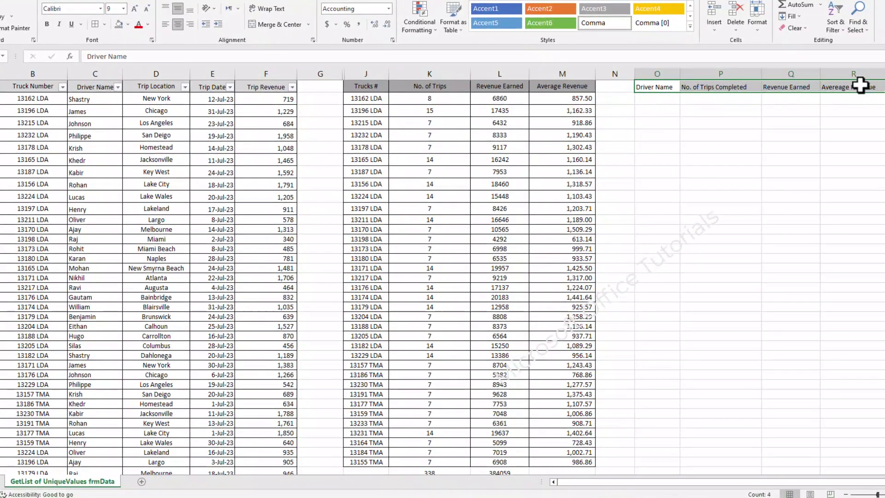
left_click(664, 98)
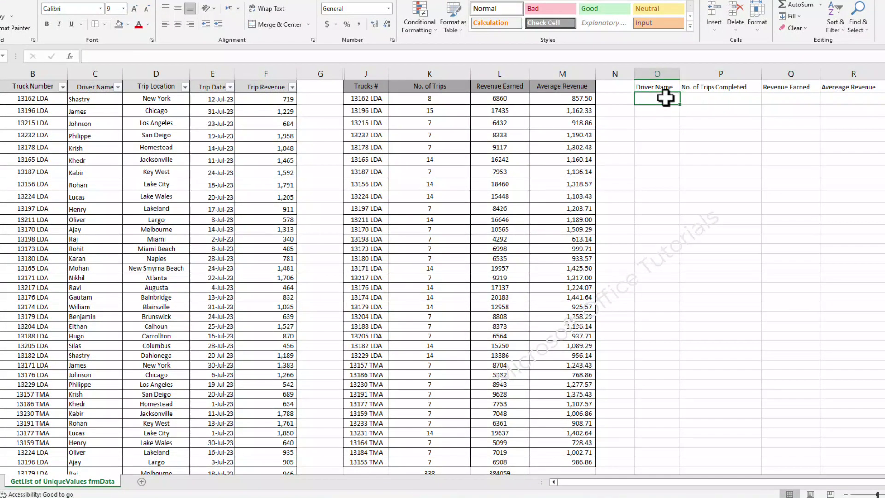
left_click_drag(665, 86, 828, 89)
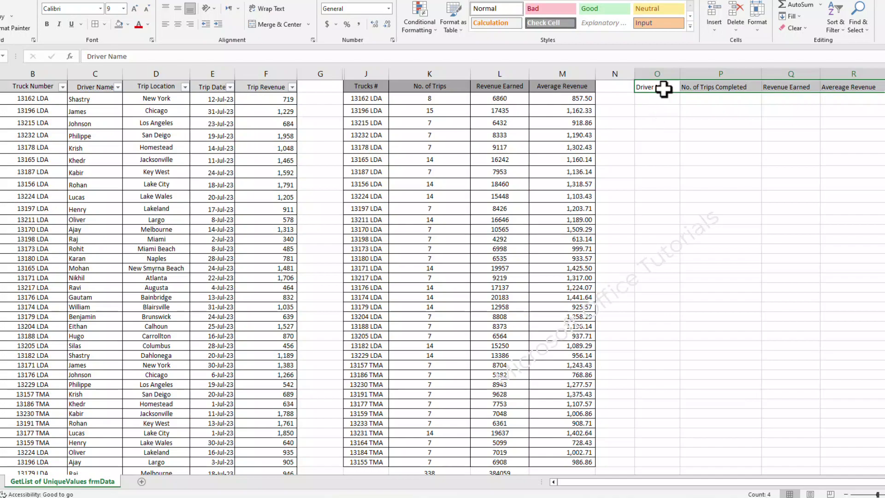
left_click_drag(662, 93, 743, 88)
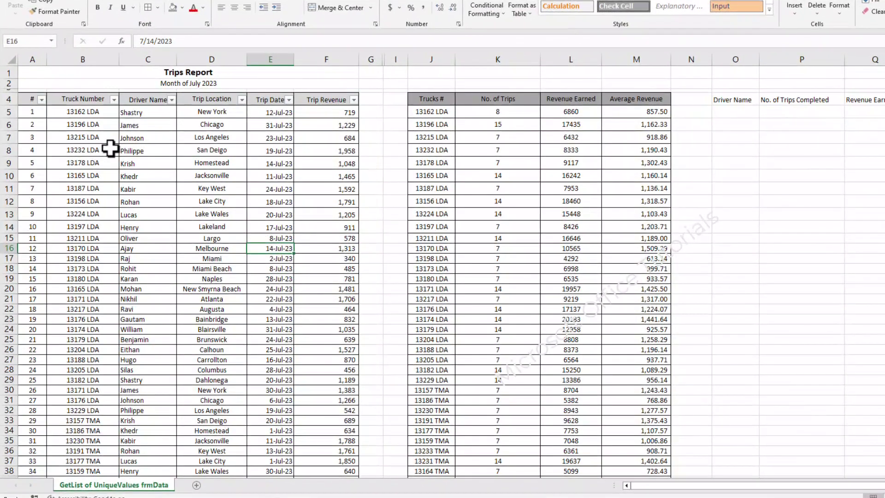
left_click_drag(109, 141, 287, 268)
left_click(326, 203)
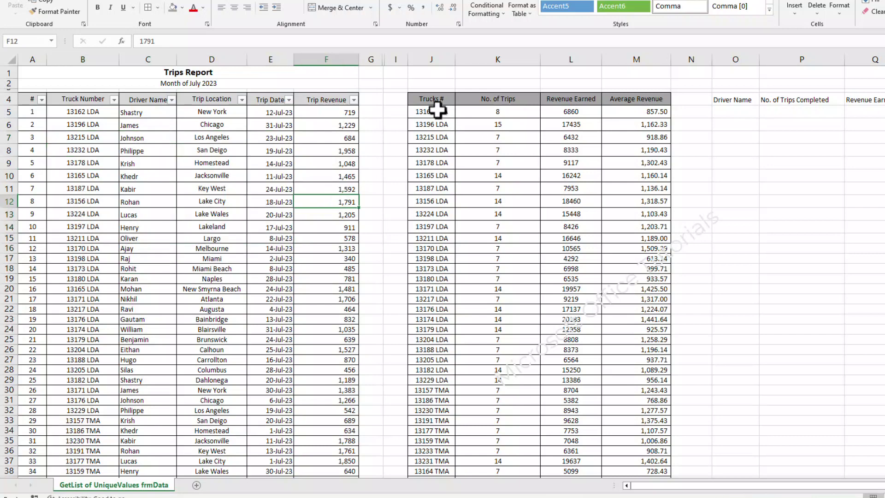
left_click_drag(437, 109, 632, 233)
left_click(629, 227)
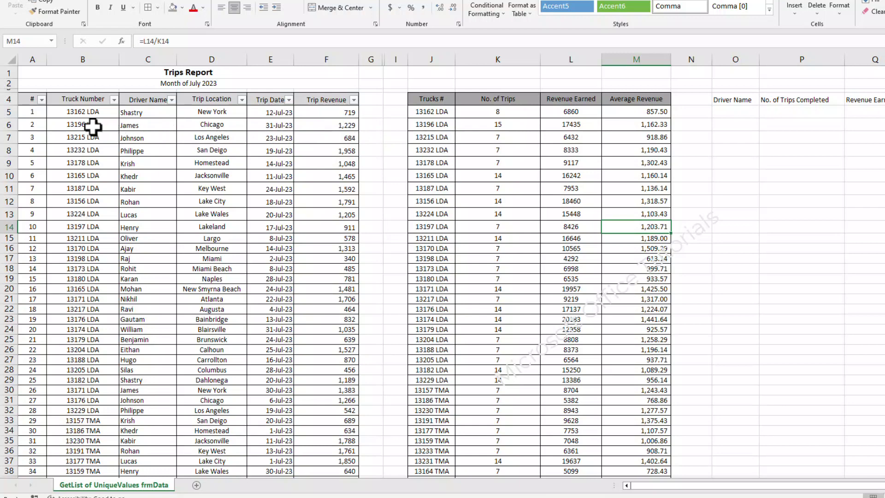
left_click_drag(92, 126, 281, 249)
left_click(312, 176)
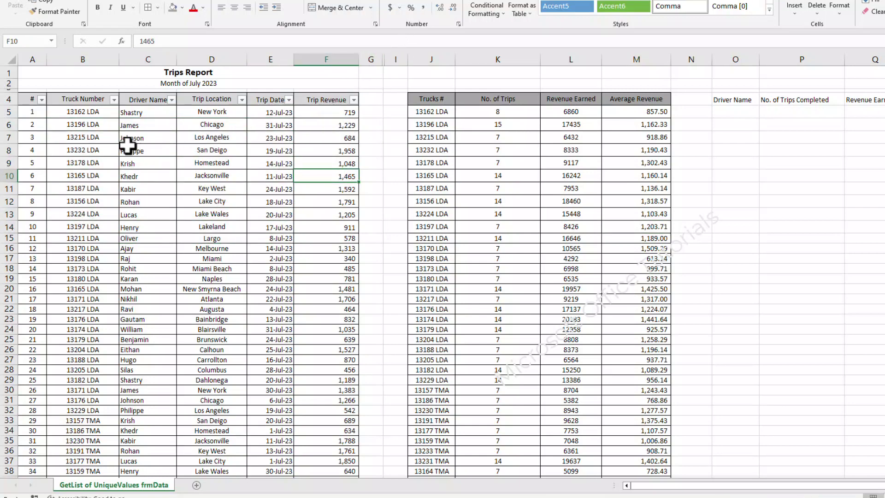
- Insert a PivotTable on a new worksheet using the trips data range A4:F342 as its source
left_click(83, 161)
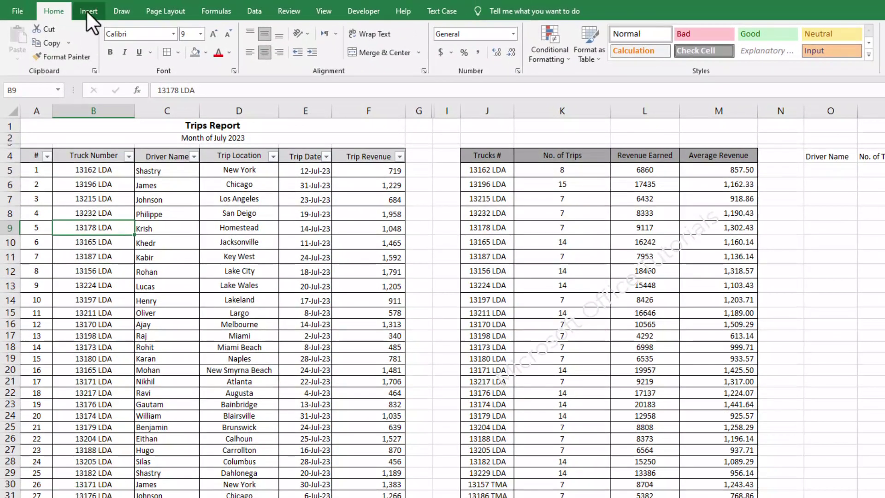
left_click(86, 10)
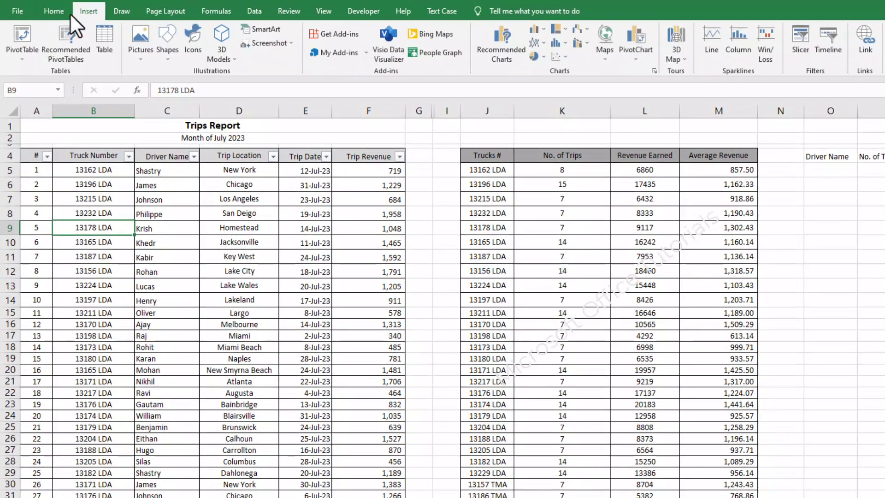
left_click(23, 33)
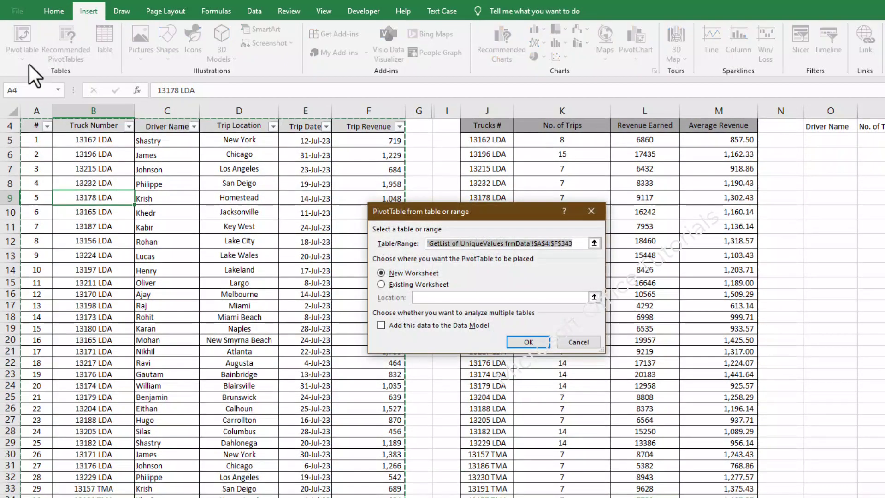
left_click(35, 124)
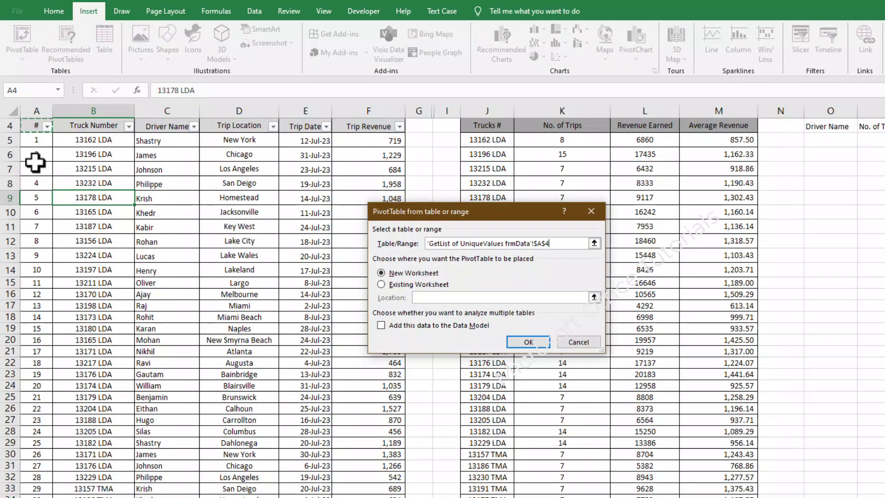
key("ctrl+shift+Right")
key("ctrl+shift+Down")
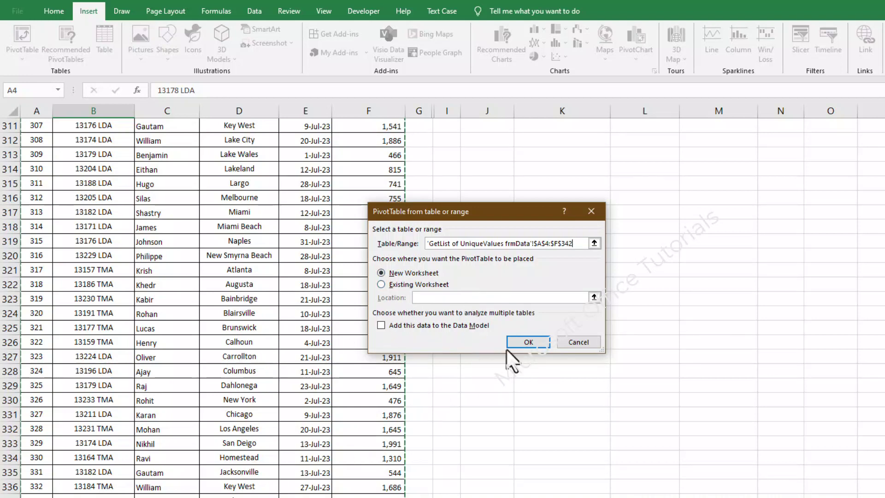
left_click(525, 343)
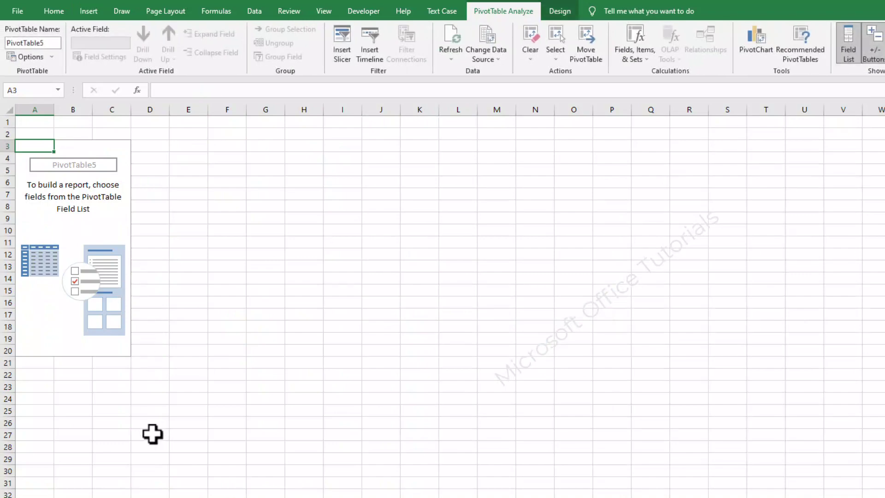
- Return to the trips data sheet and unhide column H between columns G and I
key("ctrl+Page_Down")
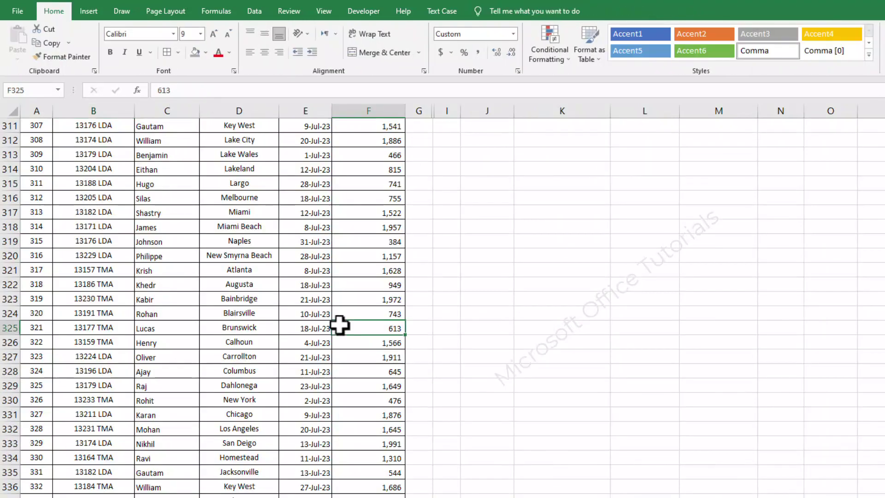
key("ctrl+Home")
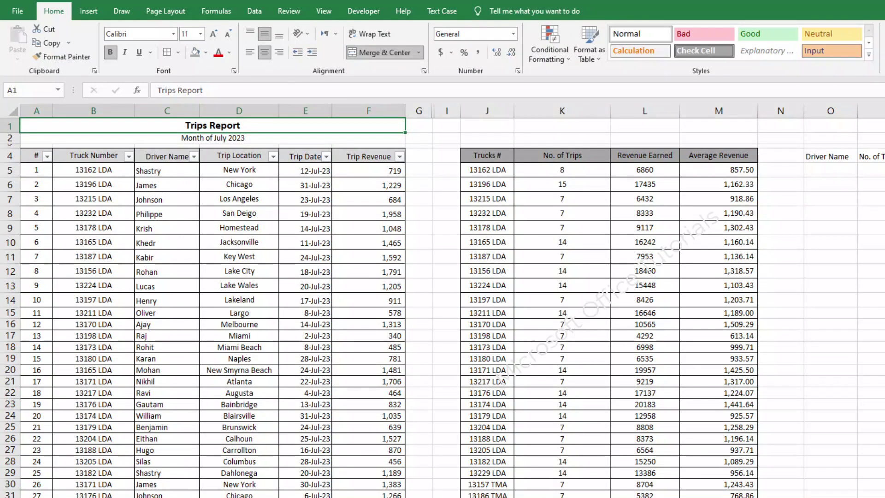
key("ctrl+Page_Up")
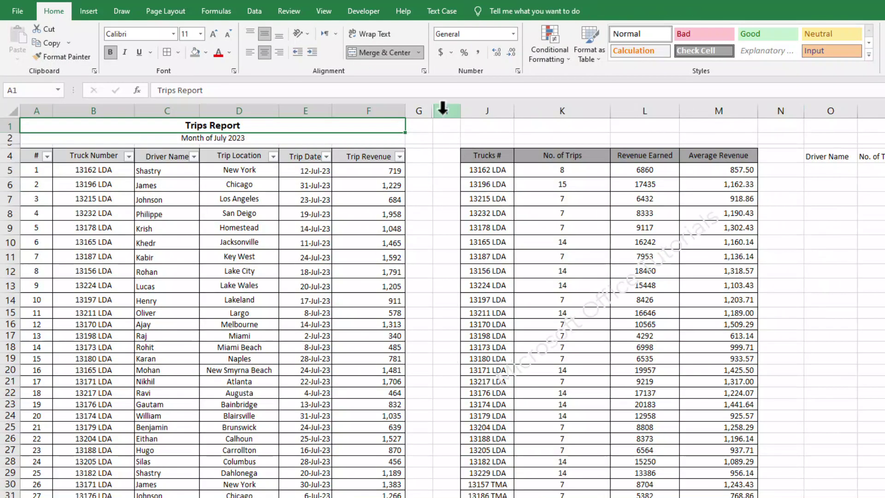
left_click(444, 109)
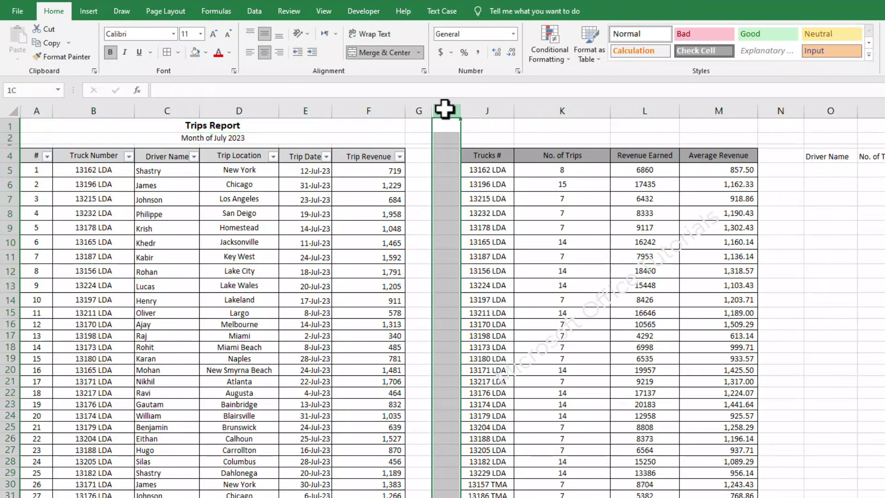
left_click_drag(444, 109, 410, 111)
right_click(416, 116)
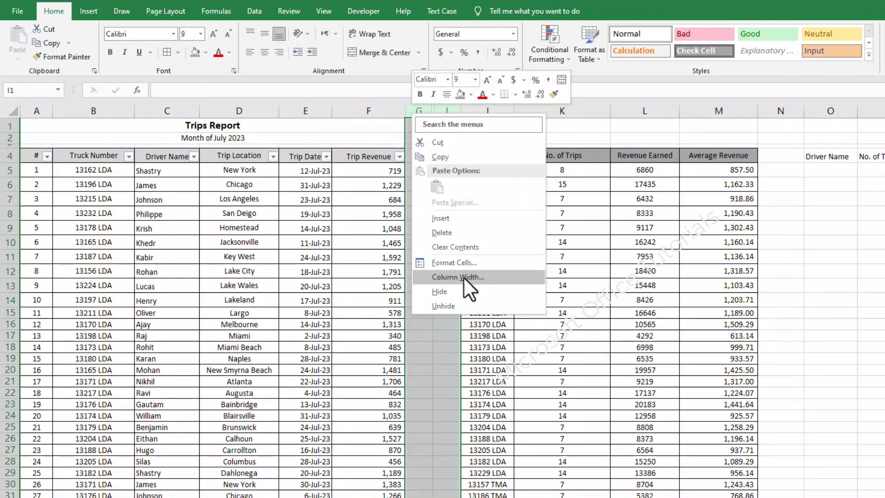
left_click(462, 302)
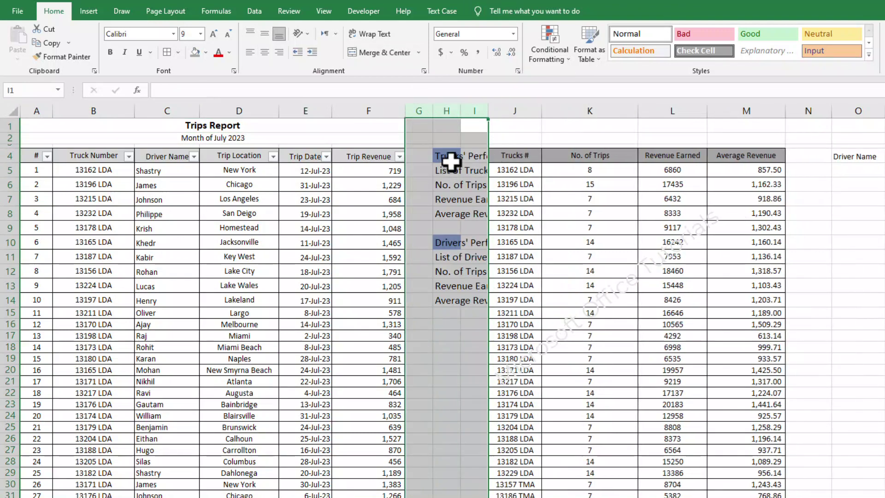
- Copy the trucks' and drivers' performance task list from H4:H14 to M3 on the PivotTable sheet and widen column M to fit
left_click_drag(451, 160, 454, 300)
key("ctrl+c")
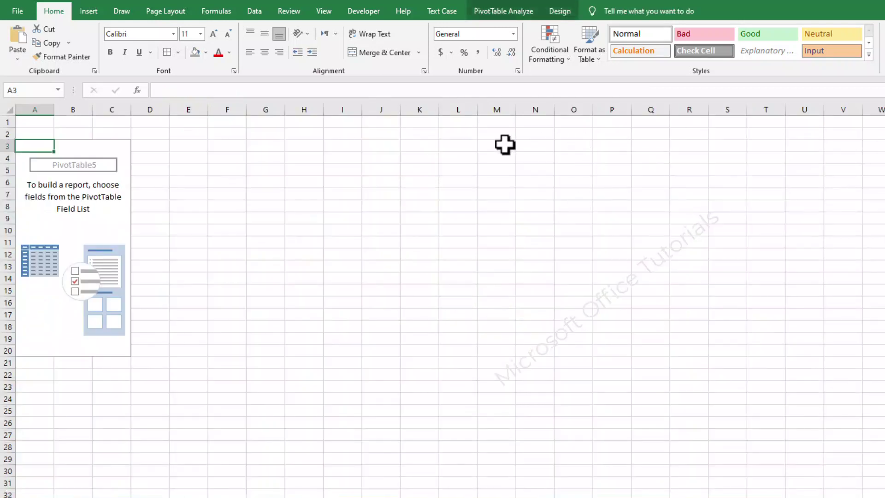
left_click(504, 145)
key("ctrl+v")
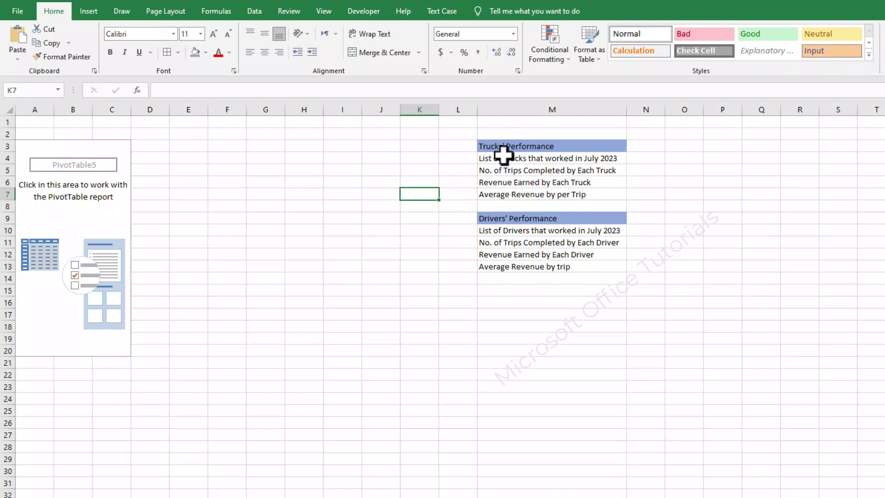
left_click(504, 166)
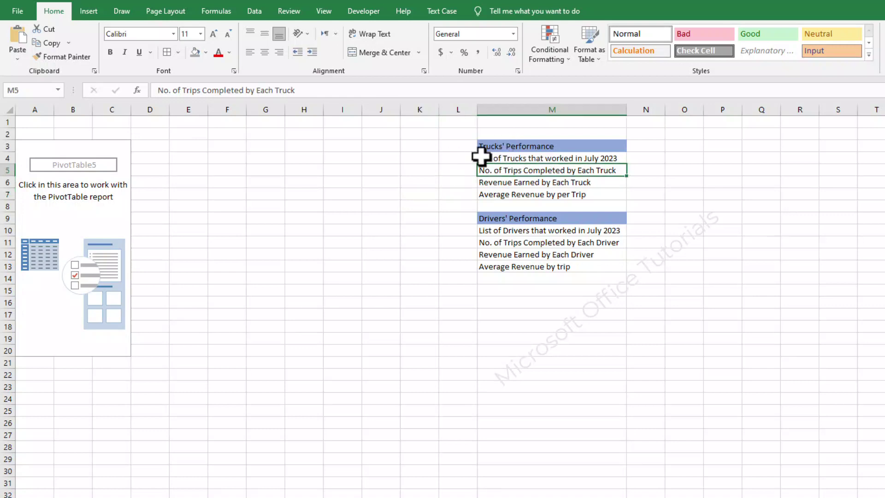
- Add the Truck Number field to the PivotTable's Rows area and look over the resulting truck list
left_click(94, 187)
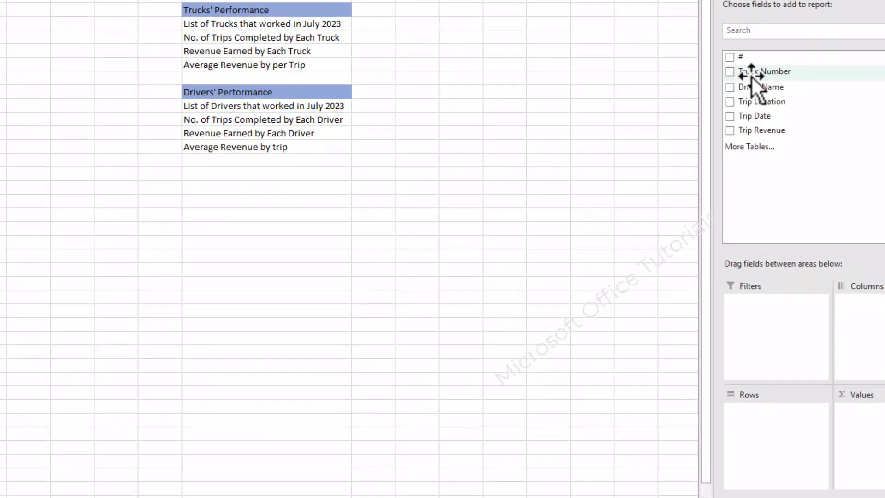
left_click_drag(781, 150, 789, 428)
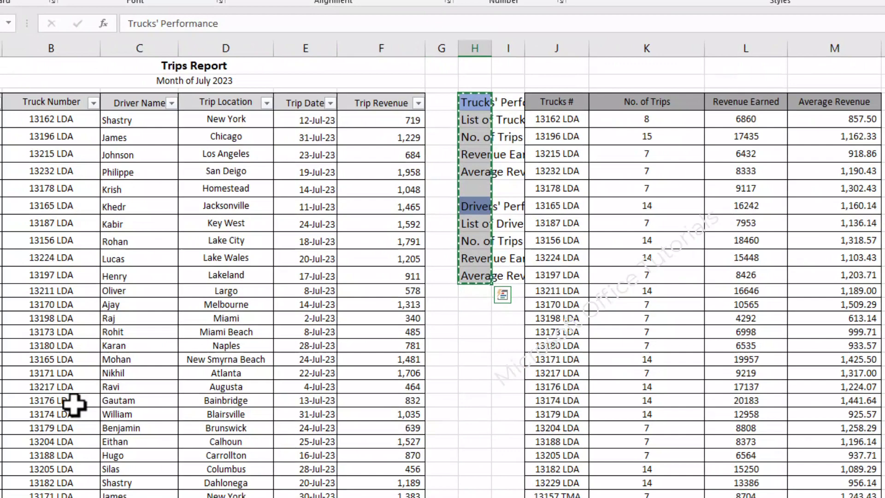
left_click_drag(18, 81, 435, 93)
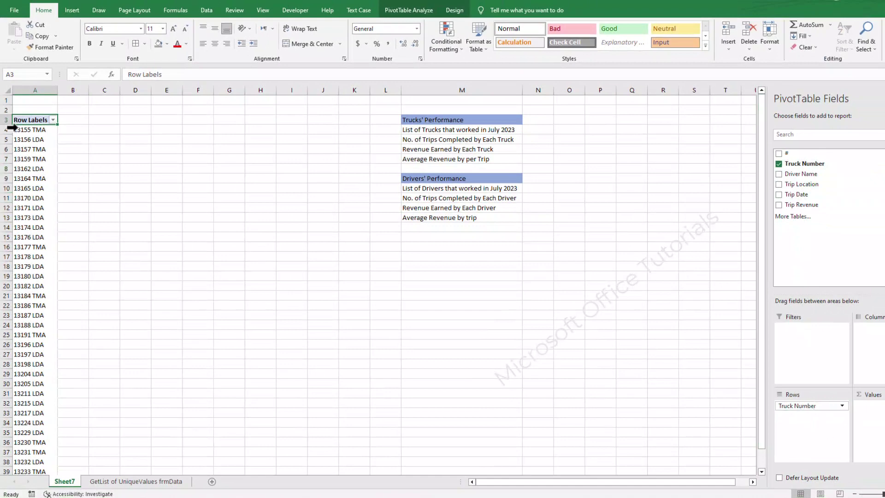
left_click_drag(33, 139, 40, 494)
left_click_drag(35, 413, 35, 99)
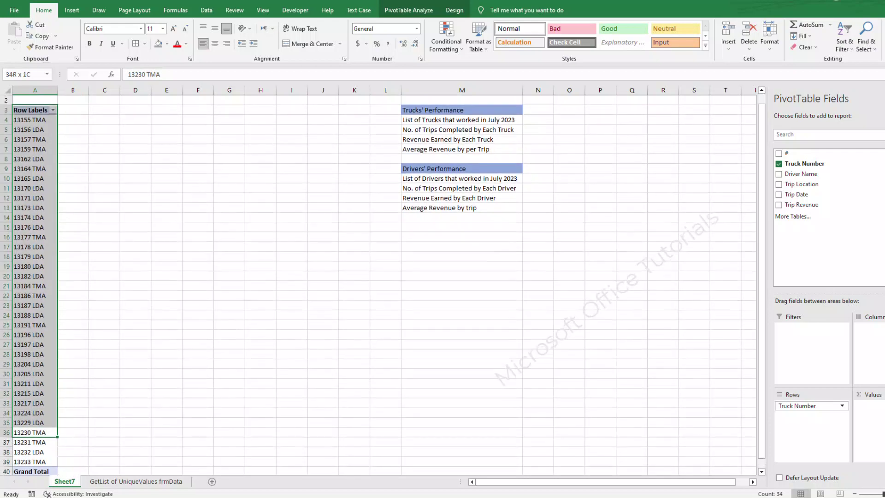
left_click(76, 129)
left_click(51, 158)
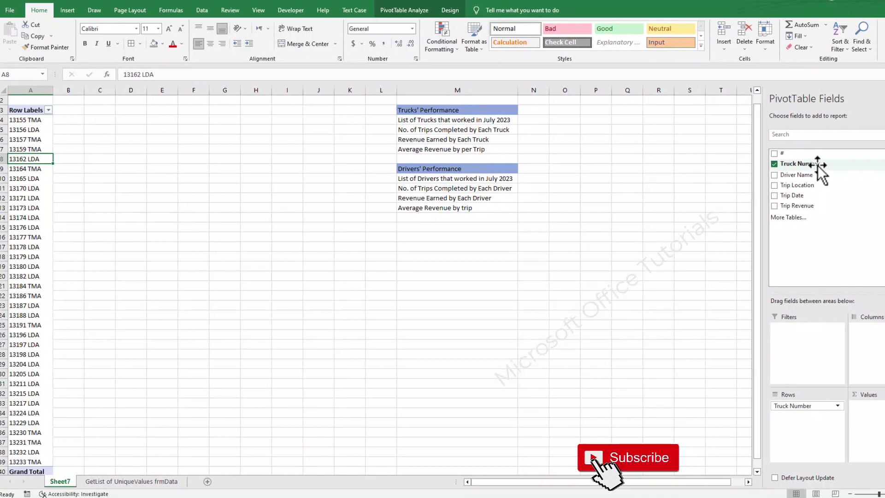
- Add Truck Number to the PivotTable's Values area as a count and check the first trucks' trip counts
left_click_drag(810, 166, 857, 414)
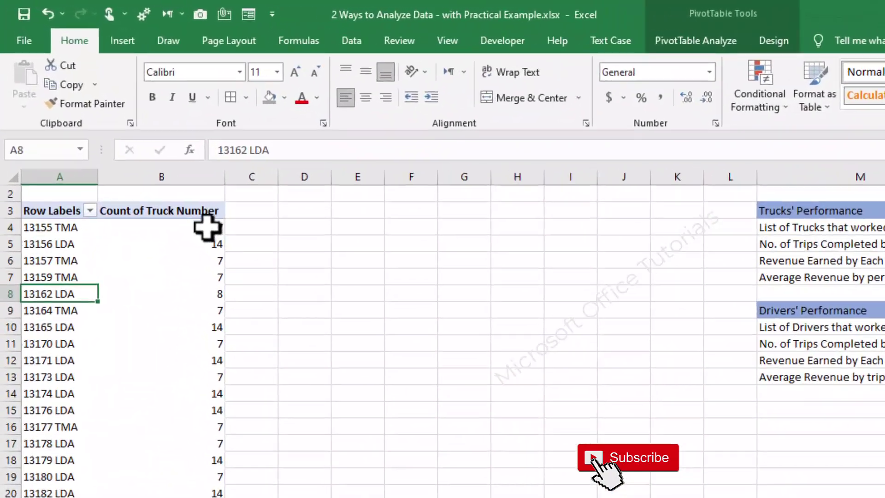
left_click(65, 228)
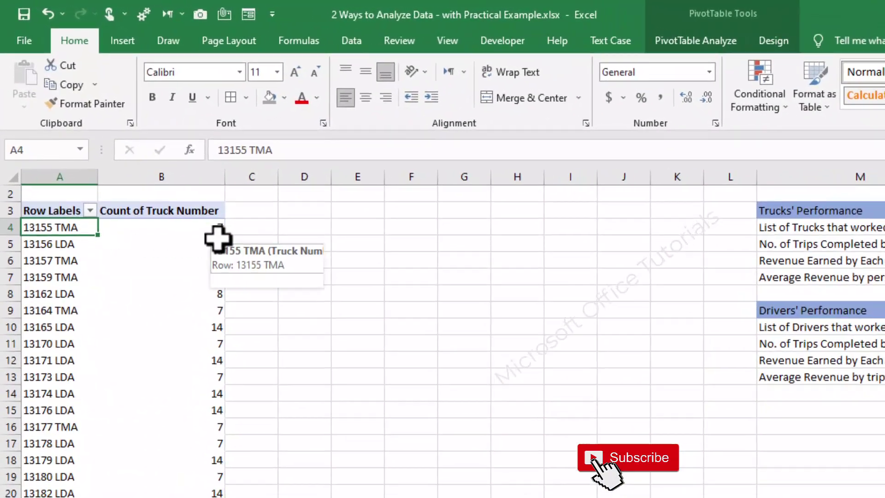
left_click(218, 240)
left_click(127, 228)
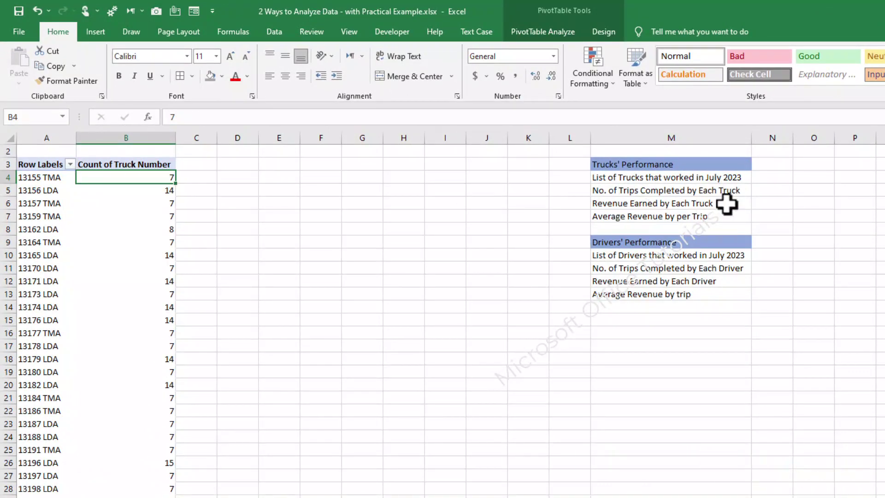
left_click(41, 179)
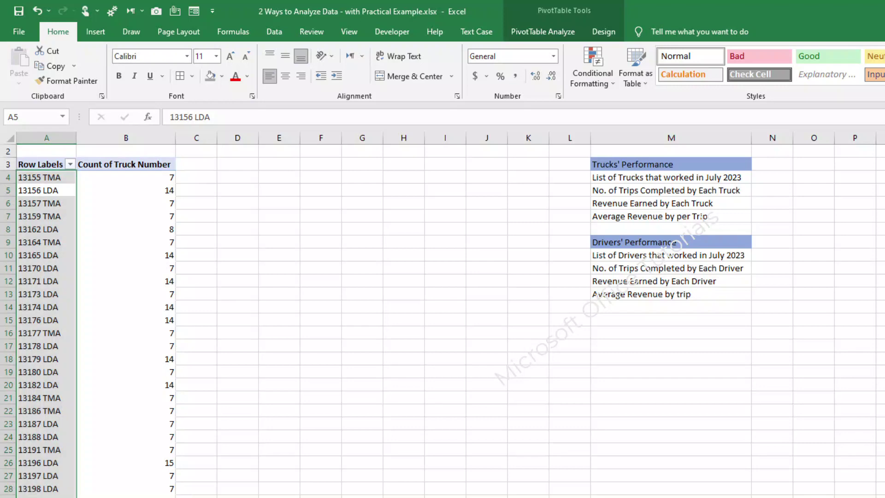
- Add the Trip Revenue field to the PivotTable's Values area as a sum and look over the revenue per truck
key("ctrl+Page_Down")
key("ctrl+Page_Up")
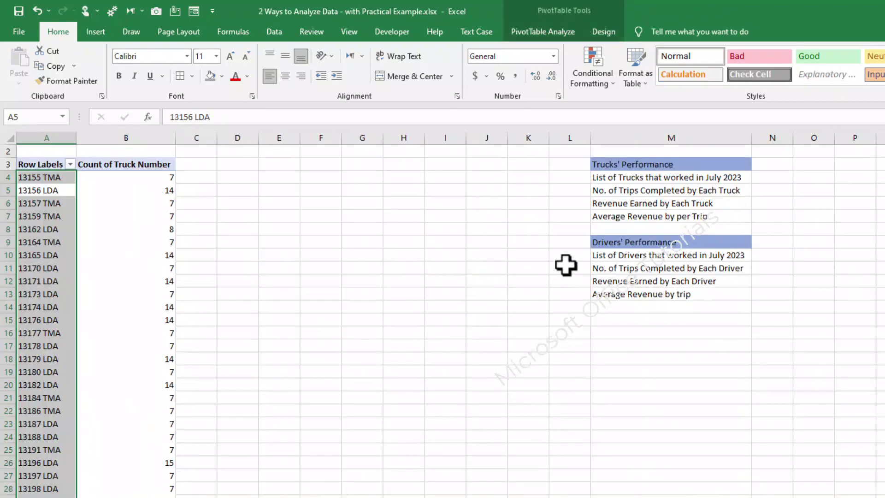
left_click(700, 201)
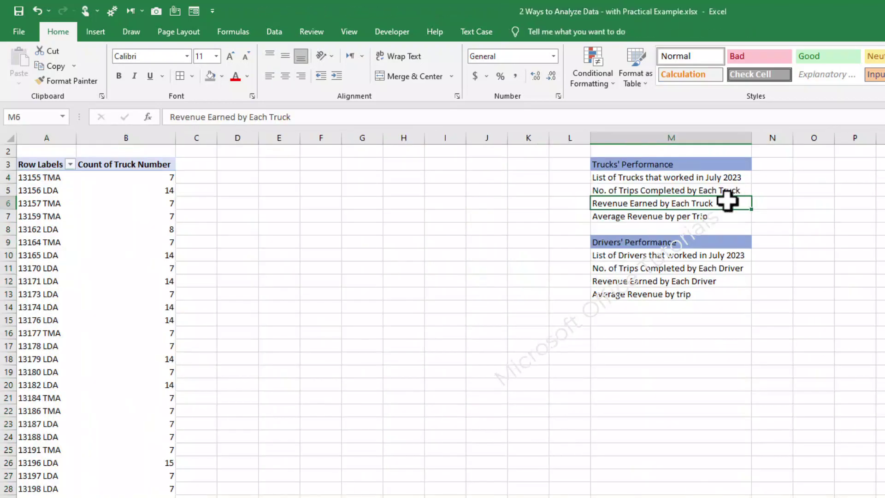
left_click(122, 237)
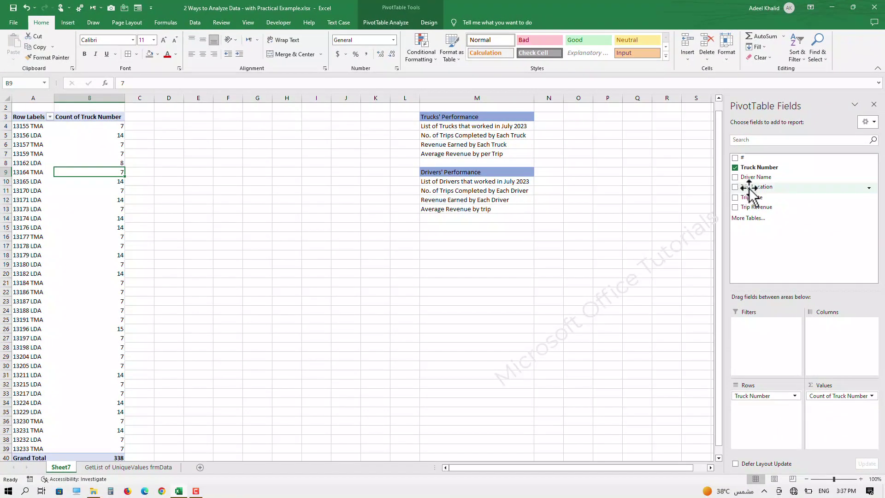
left_click_drag(753, 207, 780, 215)
left_click_drag(824, 312, 842, 424)
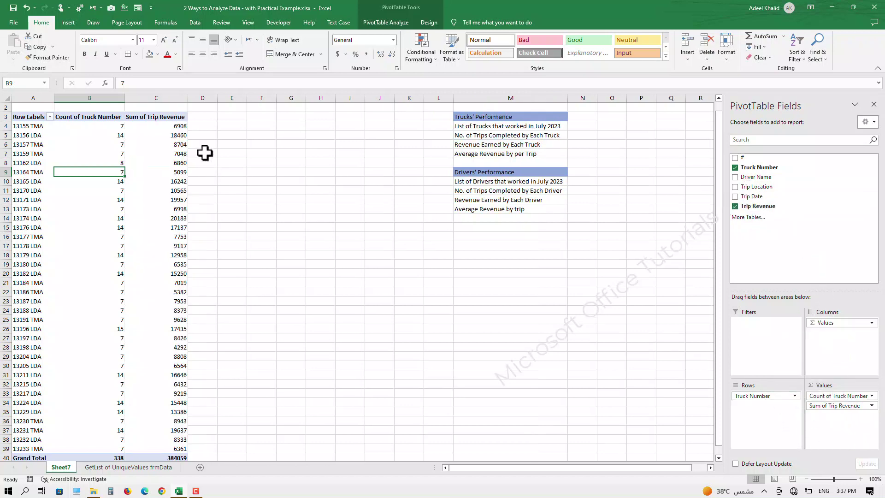
left_click_drag(183, 126, 178, 227)
left_click(43, 140)
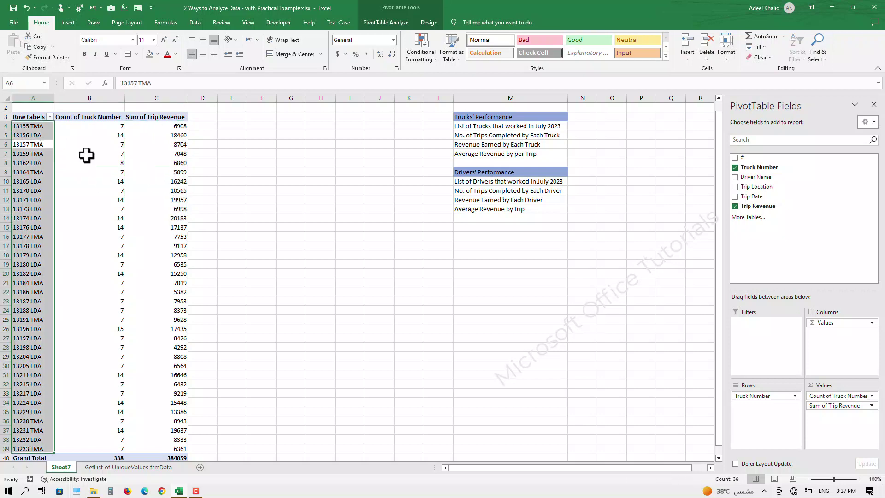
left_click(174, 153)
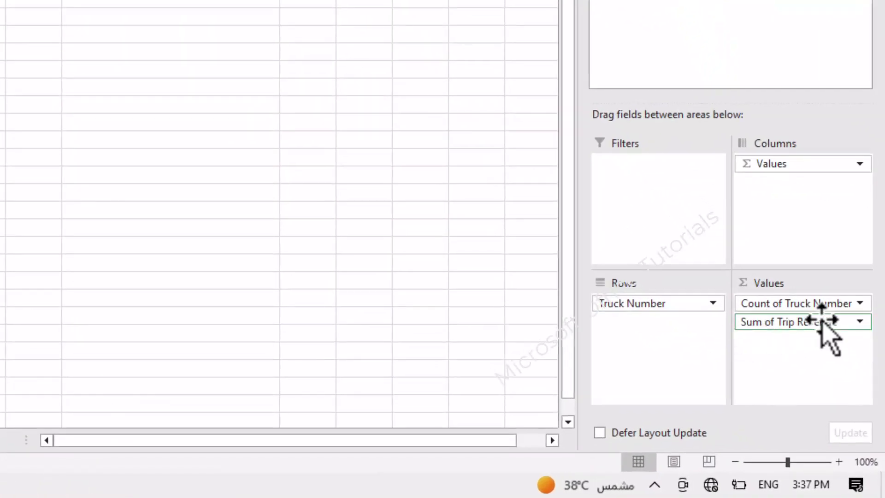
- Change the Trip Revenue value field to summarize by Count and compare it with the truck trip counts
left_click(860, 321)
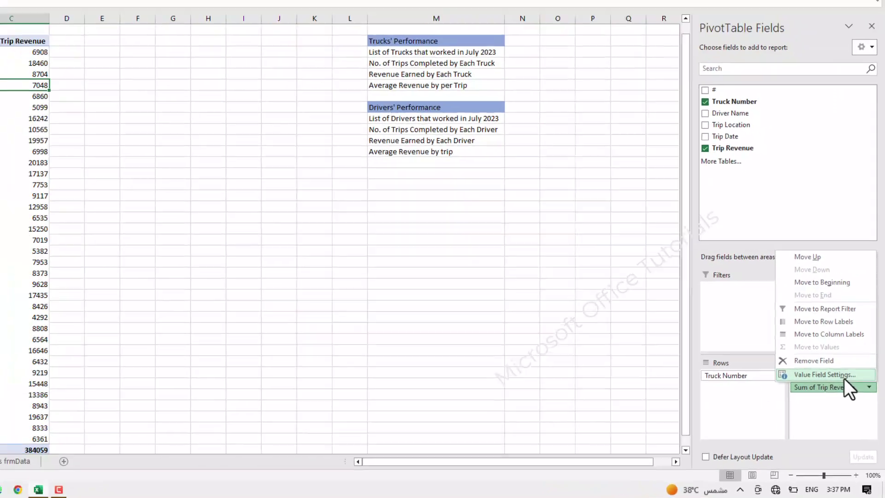
left_click(802, 310)
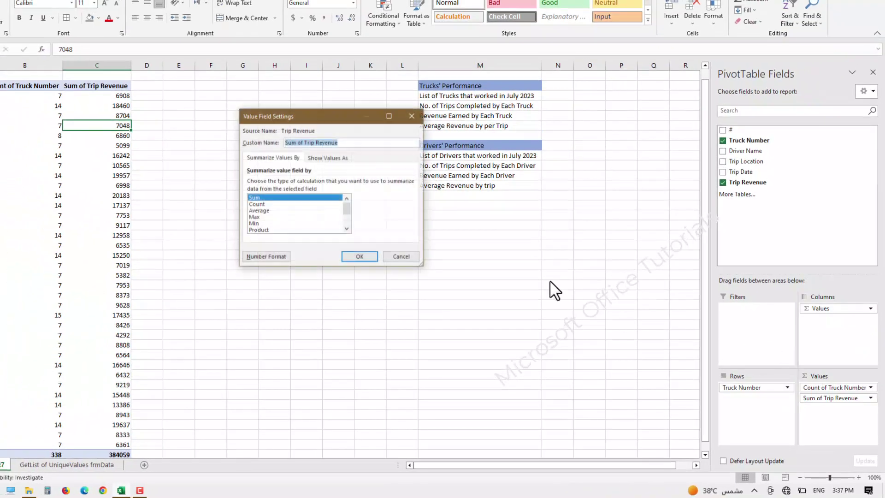
left_click(255, 205)
left_click(359, 260)
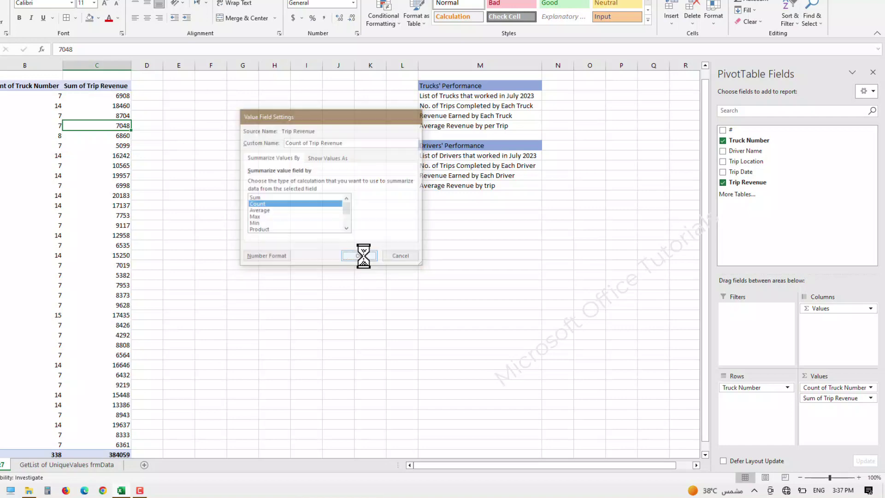
left_click_drag(125, 97, 118, 145)
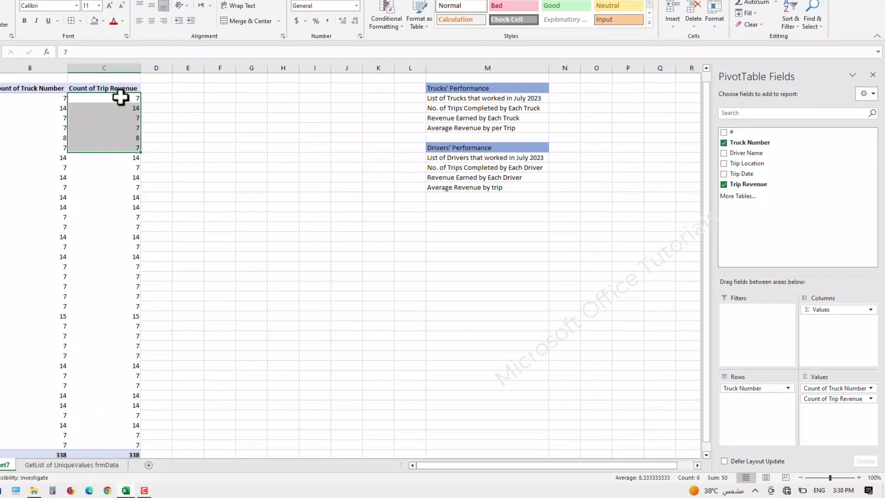
left_click(122, 95)
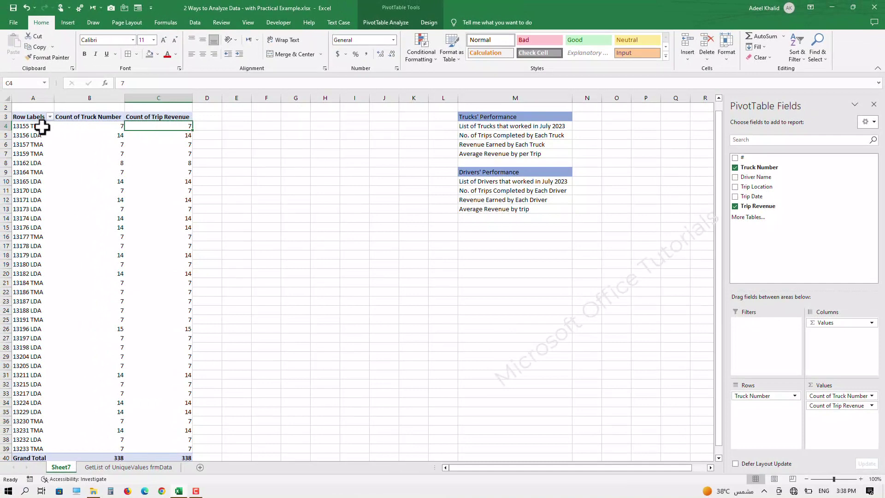
left_click_drag(42, 127, 176, 126)
left_click(181, 133)
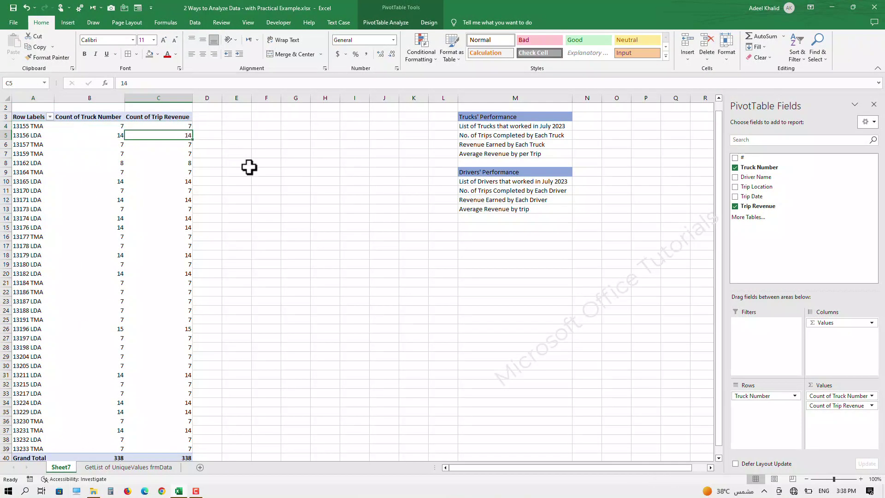
- Set the Trip Revenue value field back to summarize by Sum and check the trucks' revenue figures
left_click(871, 406)
left_click(845, 396)
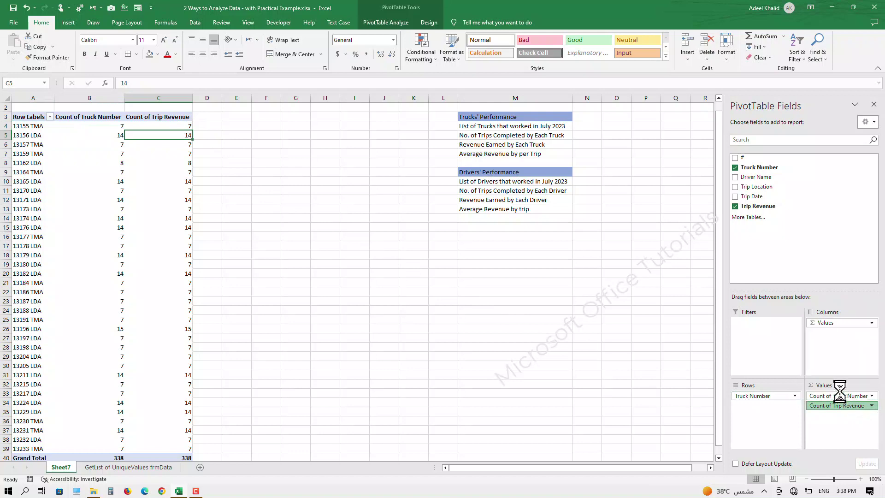
left_click(344, 221)
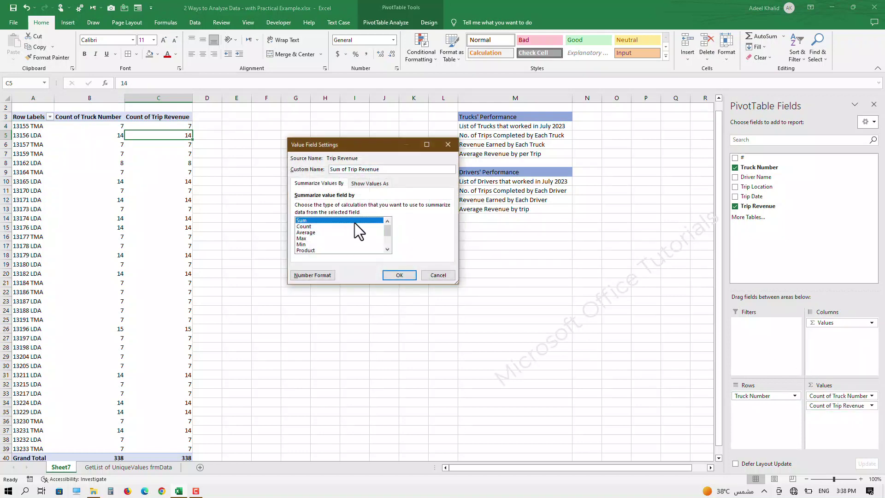
left_click(399, 275)
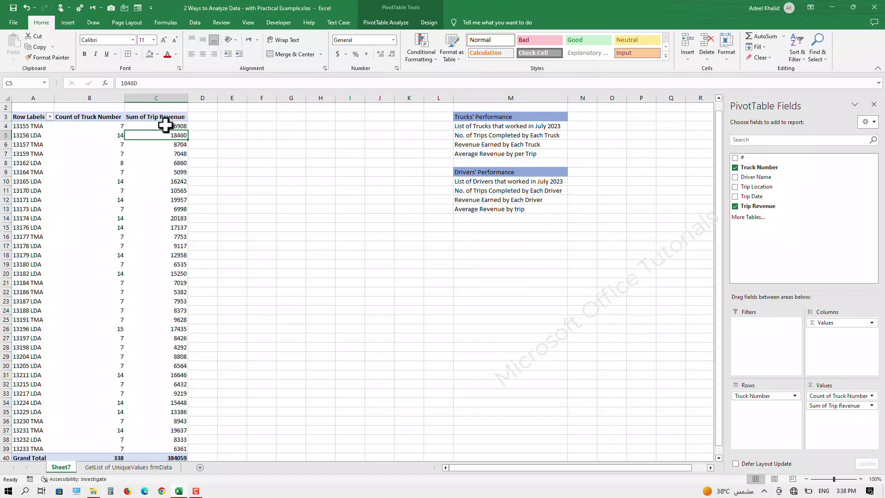
left_click_drag(166, 126, 164, 237)
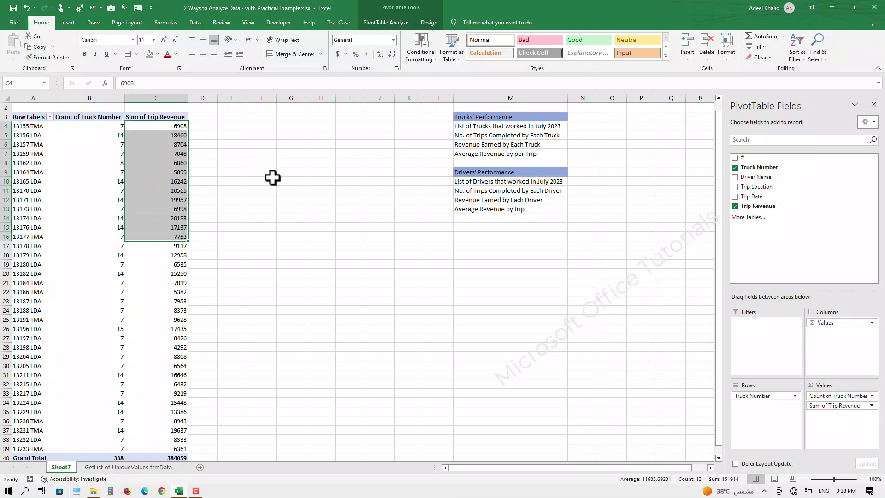
key("Down")
key("Down")
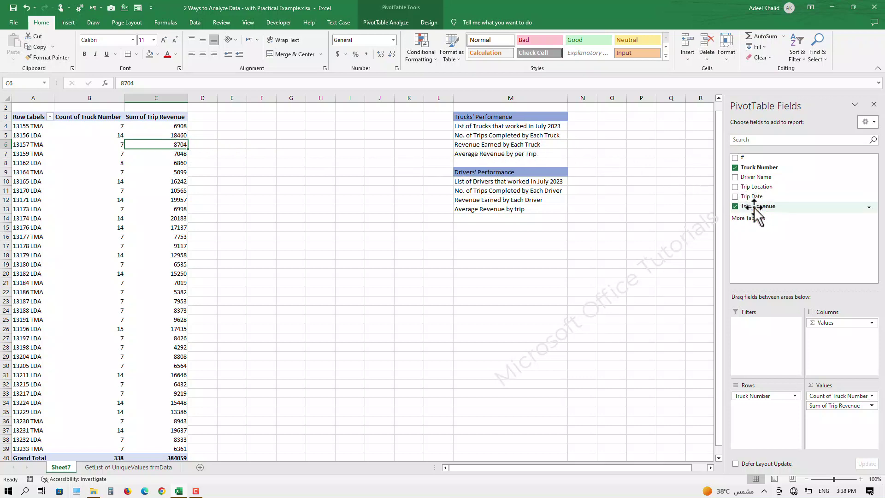
- Add Trip Revenue to the PivotTable's Values area a second time, below the existing revenue sum
left_click_drag(755, 208, 850, 438)
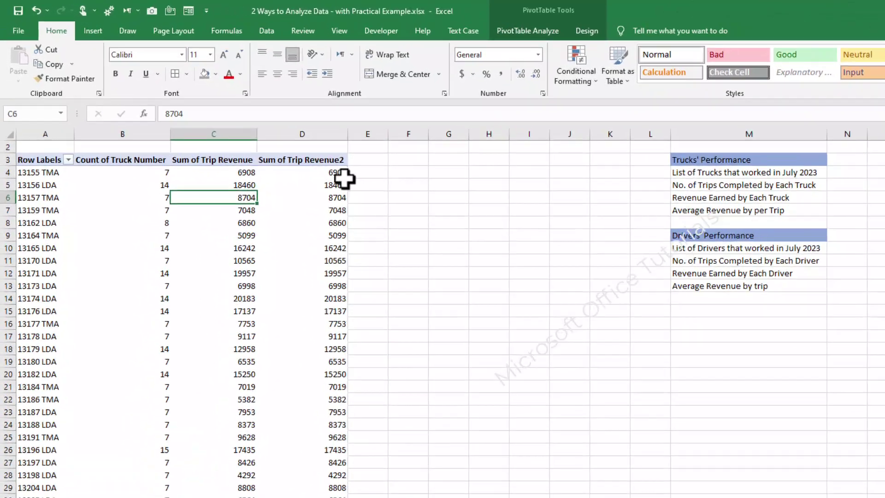
left_click_drag(252, 129, 252, 171)
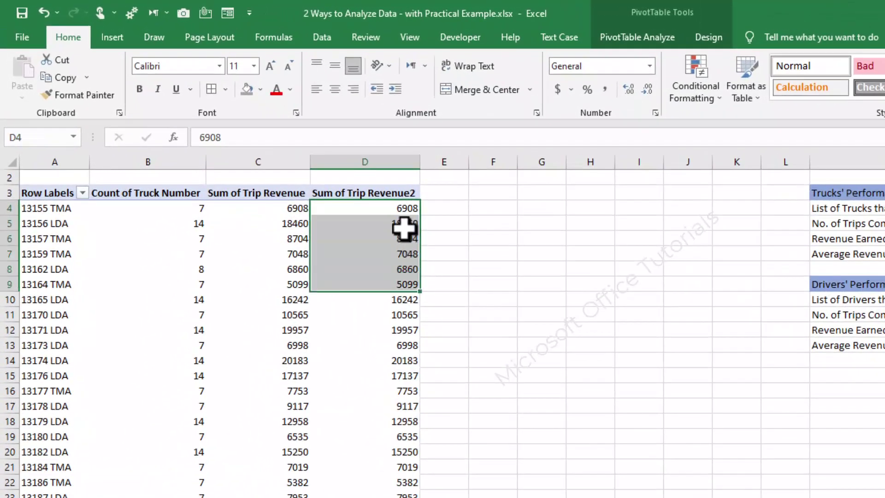
left_click(404, 223)
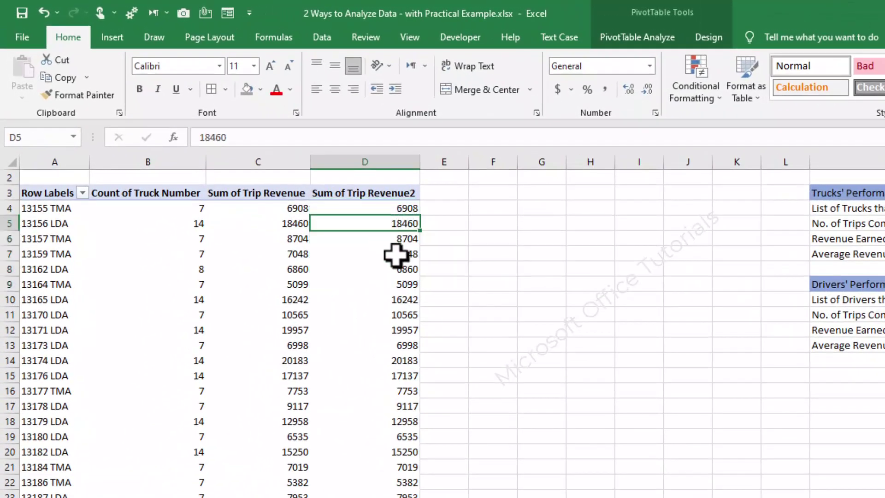
- Summarize the second Trip Revenue column by Average and check the first trucks' average revenue per trip
left_click(399, 255)
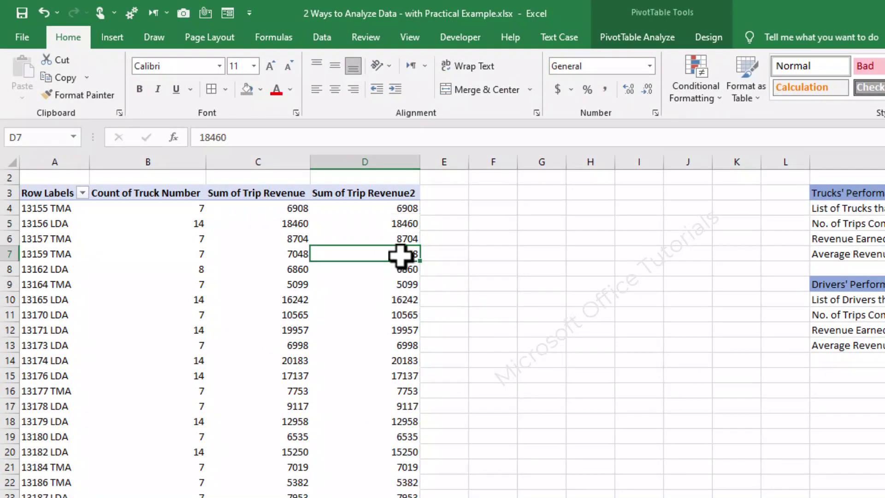
right_click(399, 254)
mouse_move(477, 409)
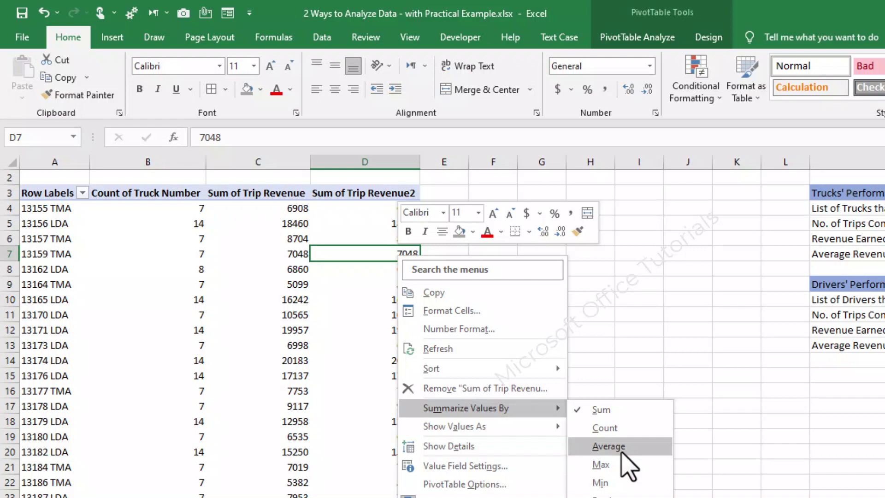
left_click(608, 446)
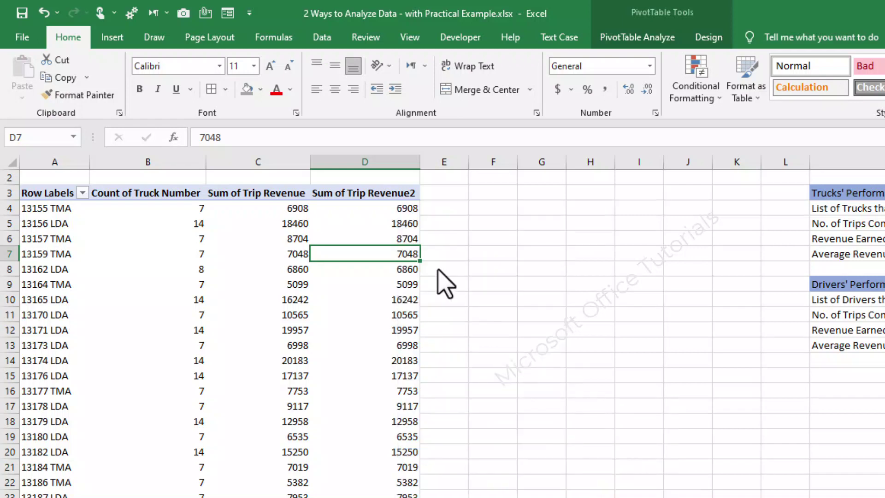
left_click_drag(412, 203, 409, 239)
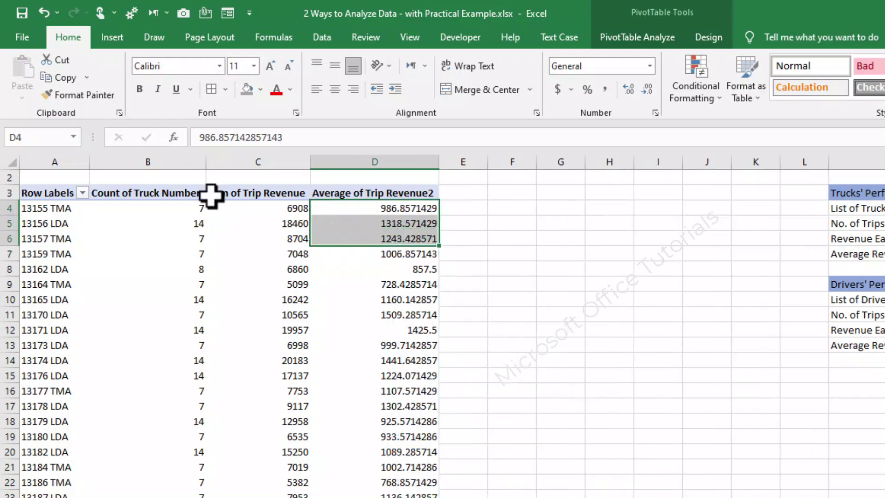
left_click(49, 211)
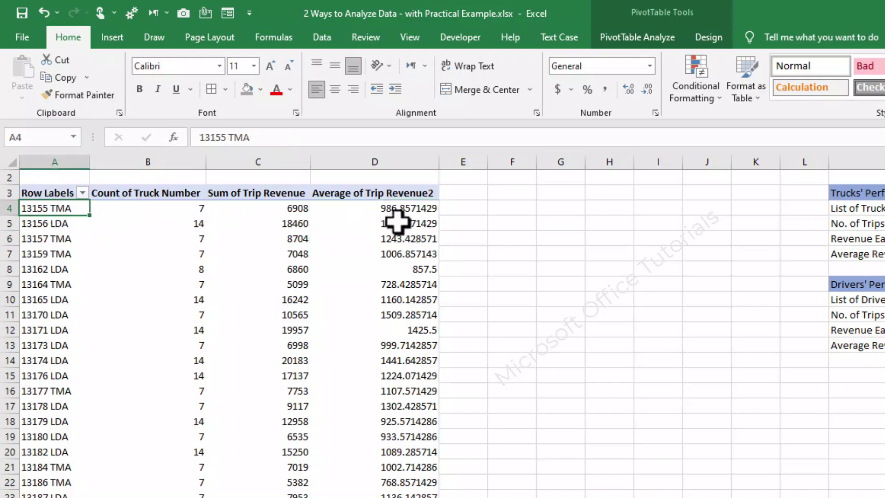
- Apply the comma number style to the average trip revenue in column D
left_click(405, 161)
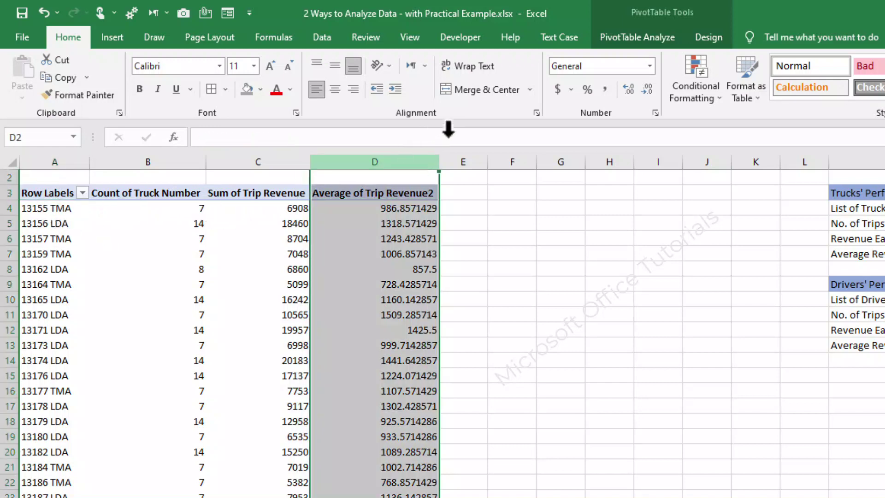
left_click(605, 89)
left_click(421, 205)
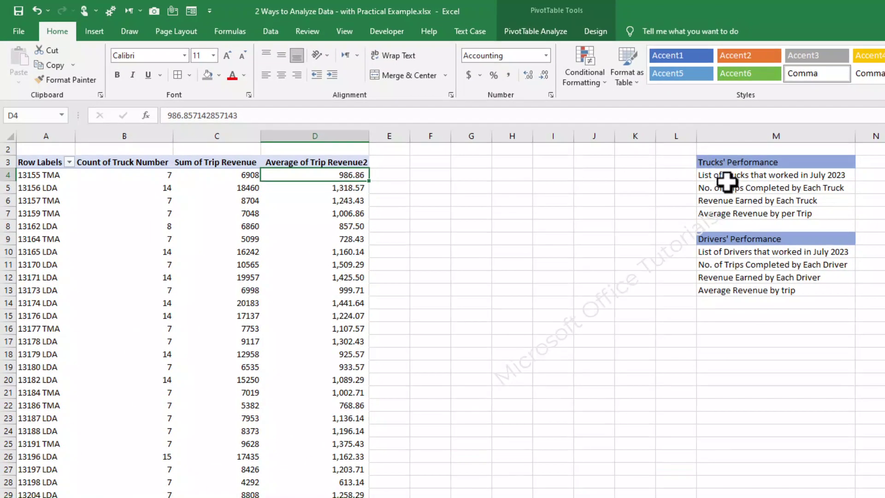
- Copy the entire trucks PivotTable from A3 to F3 for the drivers' performance analysis and widen columns F to I to fit
left_click(735, 158)
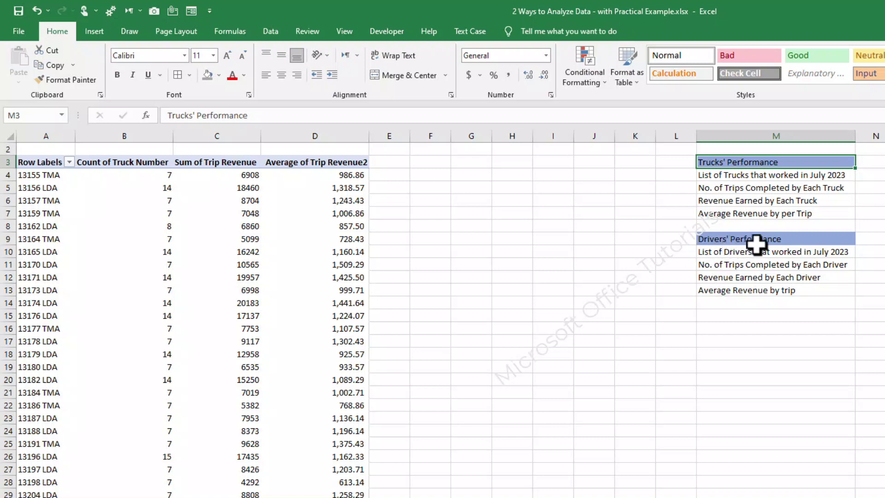
left_click_drag(757, 244, 710, 251)
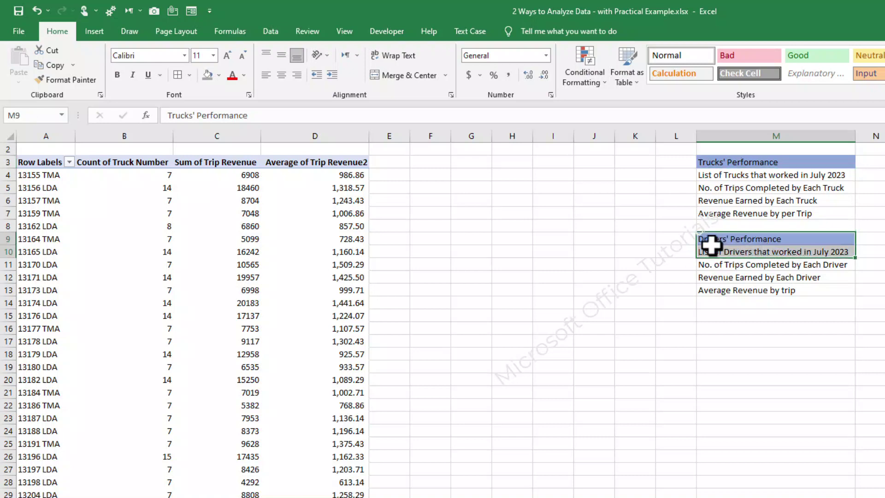
left_click(53, 158)
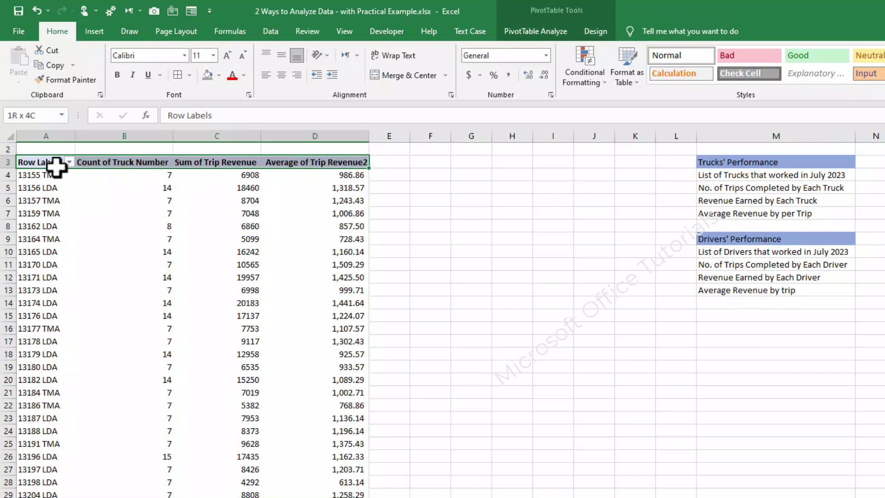
left_click_drag(56, 166, 115, 168)
key("ctrl+a")
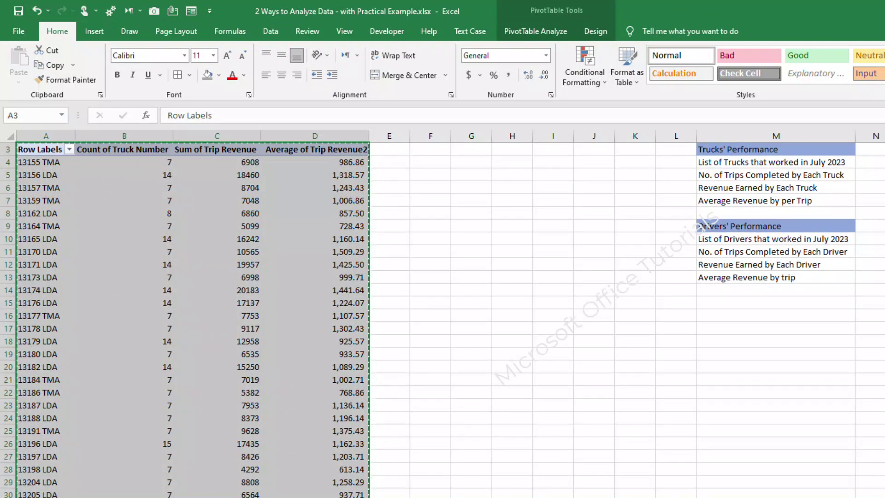
left_click(434, 146)
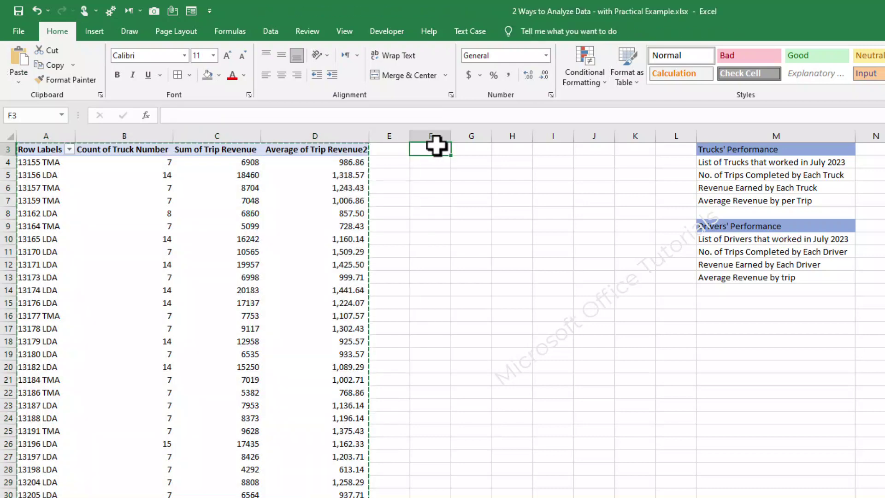
key("ctrl+v")
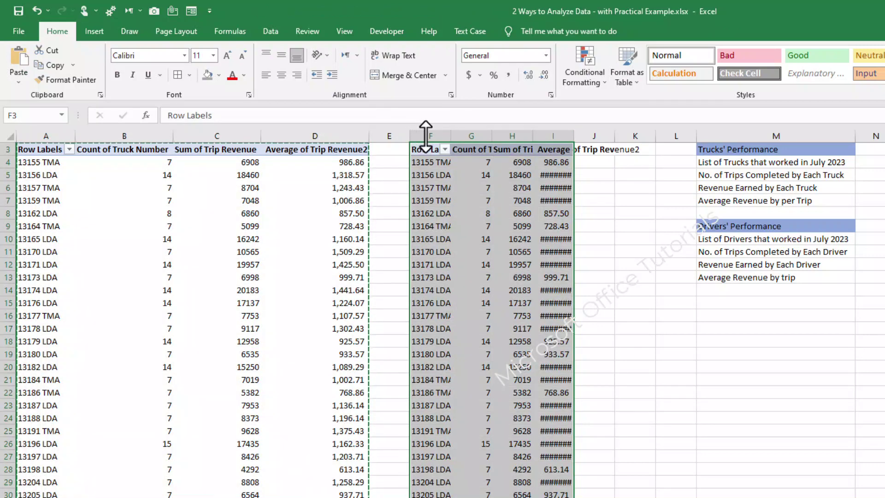
left_click_drag(425, 136, 551, 134)
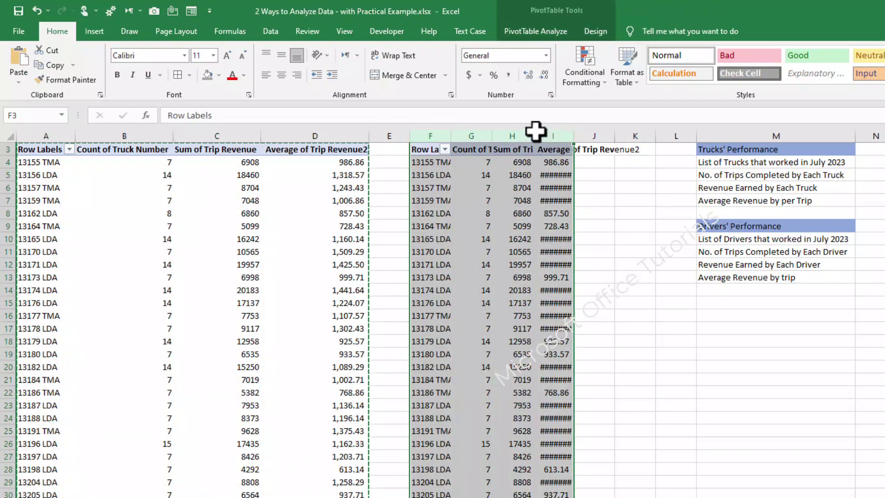
double_click(533, 136)
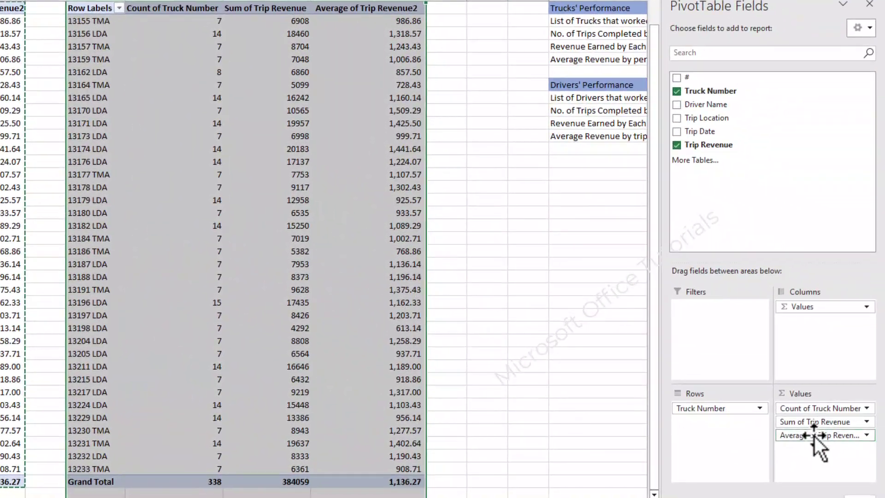
- Clear the copied PivotTable's fields, then place Driver Name in Rows and again in Values as a count
left_click_drag(814, 436, 792, 159)
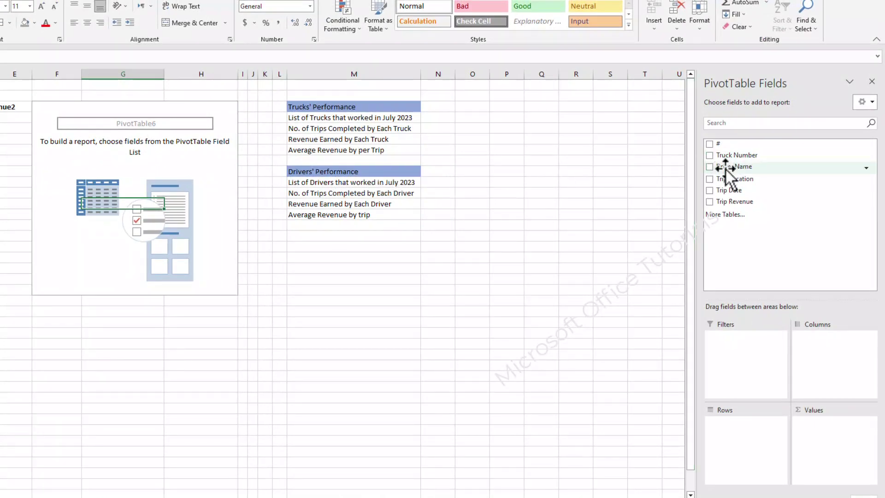
left_click_drag(726, 168, 737, 423)
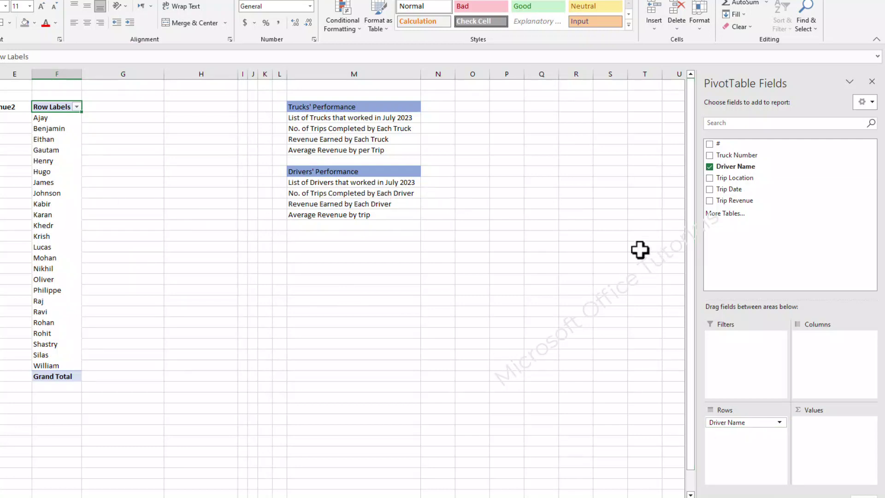
mouse_move(719, 166)
left_mouse_down()
mouse_move(787, 292)
mouse_move(843, 435)
left_mouse_up()
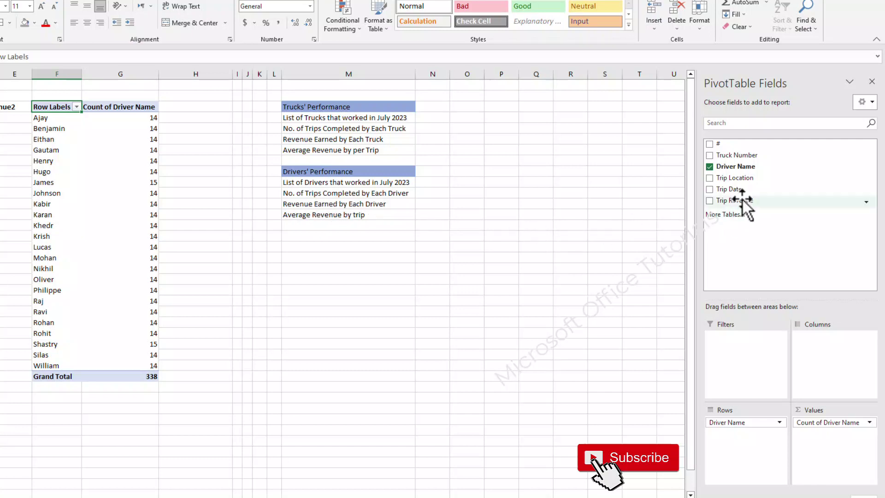
- Add Trip Revenue twice to the drivers PivotTable's Values area, below the driver count, and summarize the second revenue column by Average
left_click_drag(744, 200, 833, 437)
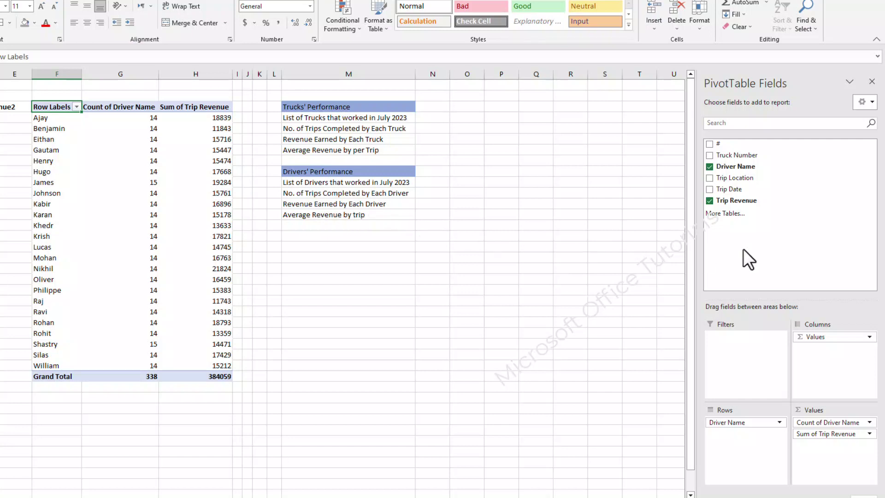
left_click_drag(739, 205, 839, 452)
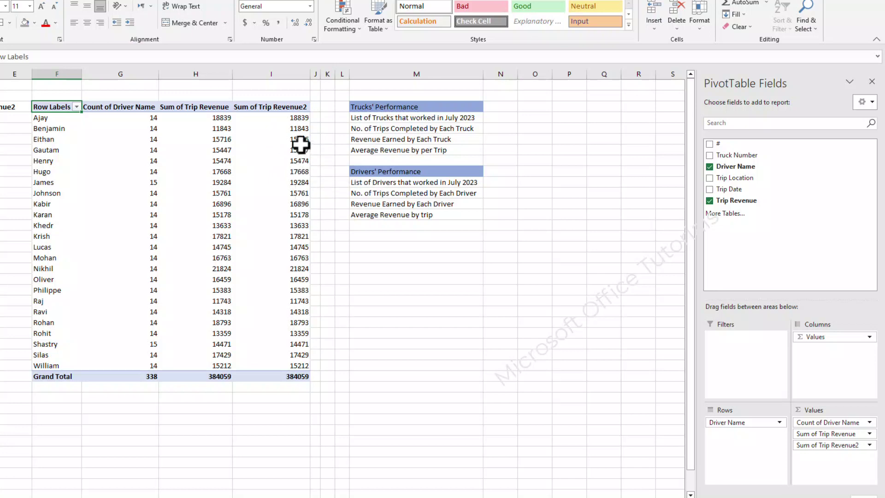
left_click(290, 119)
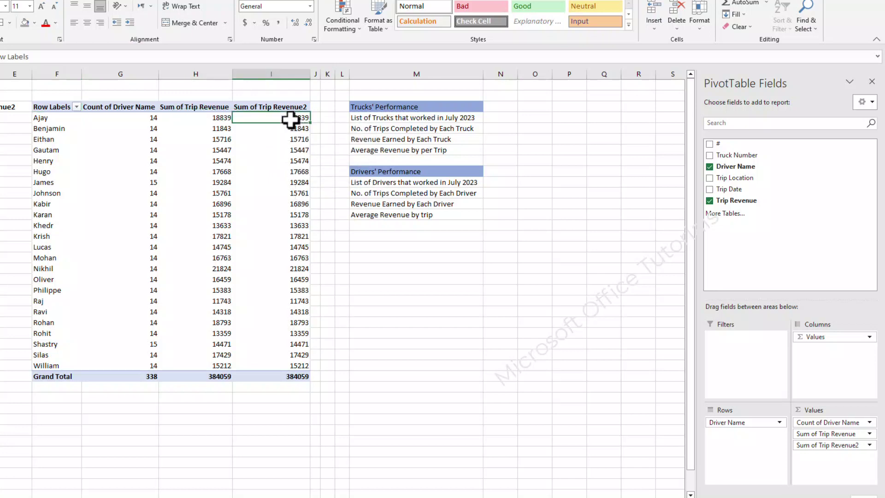
right_click(295, 119)
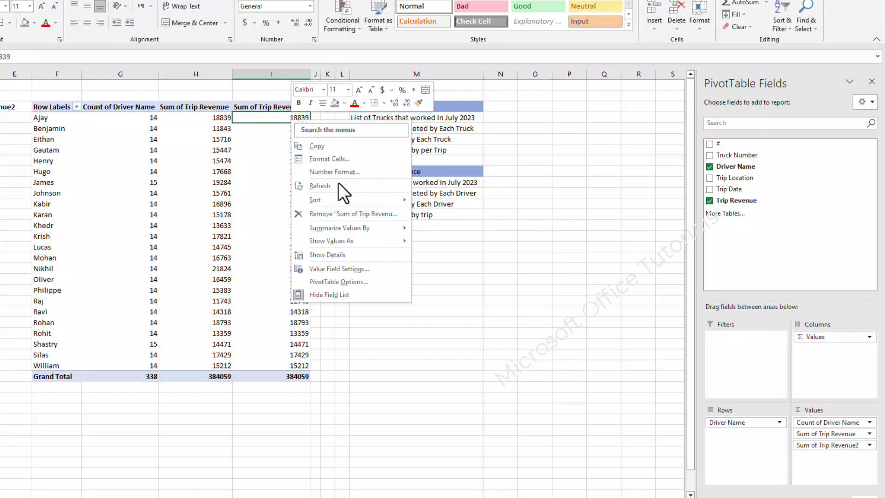
mouse_move(358, 229)
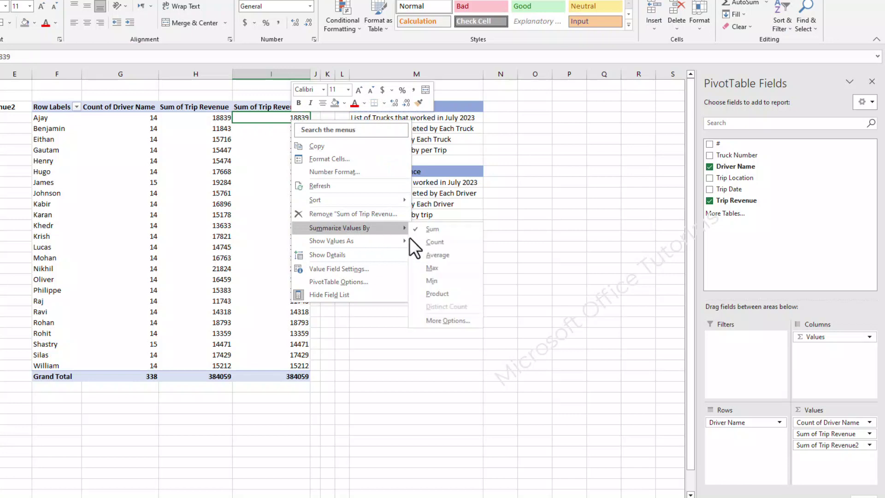
left_click(450, 256)
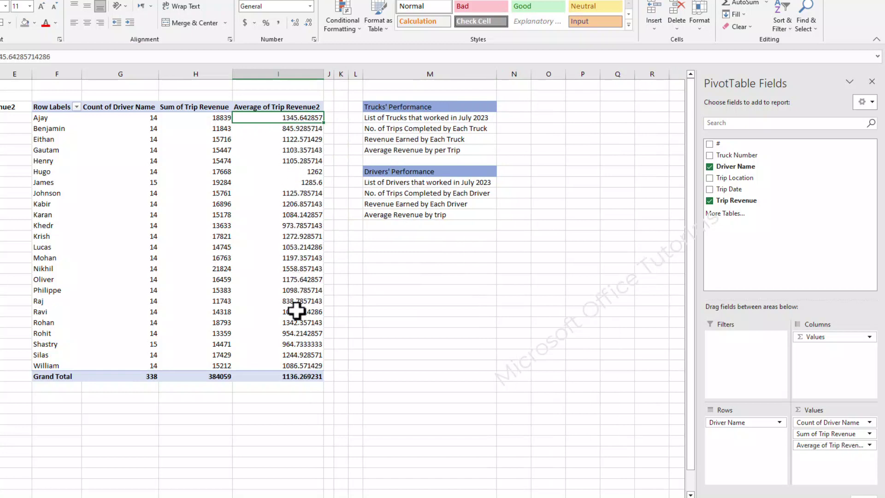
- Apply the comma number style to the drivers' average trip revenue in column I
left_click(278, 74)
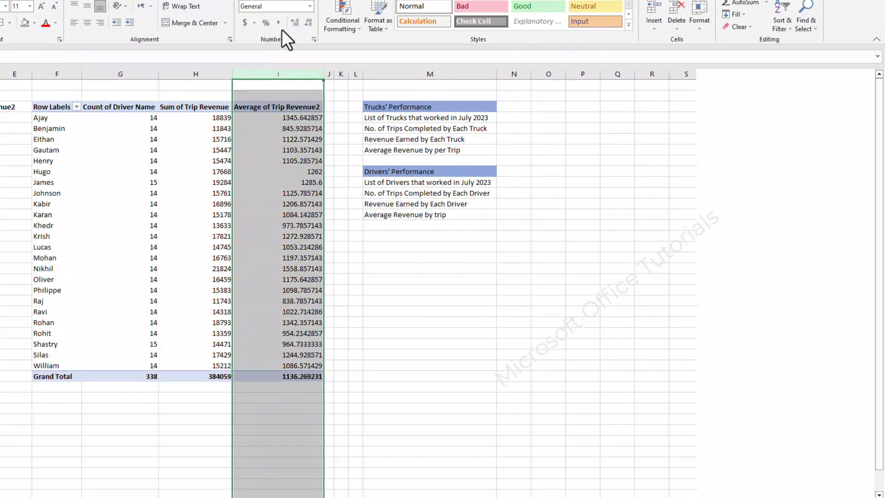
left_click(278, 23)
left_click(299, 158)
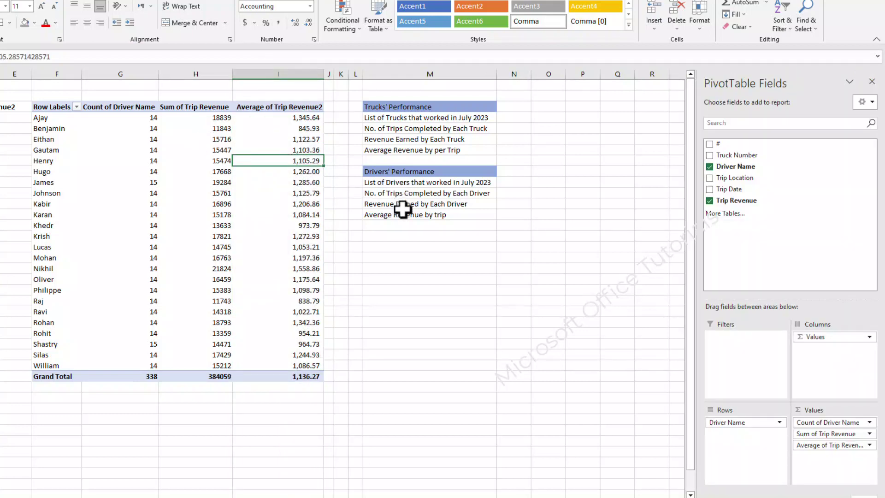
key("Down")
key("Down")
key("Left")
- Review the trucks' and drivers' requirements list and compare the formula-based summary on the trips sheet with the drivers PivotTable
left_click_drag(374, 113, 393, 207)
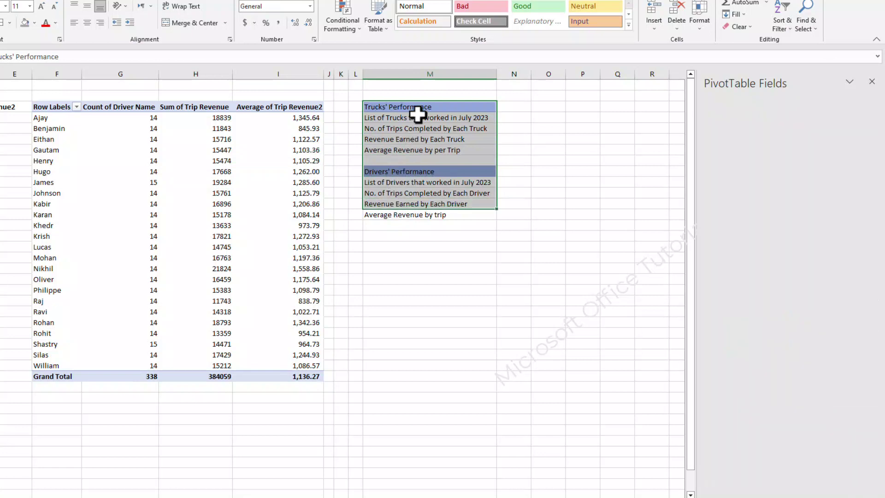
left_click_drag(419, 119, 418, 203)
left_click(418, 203)
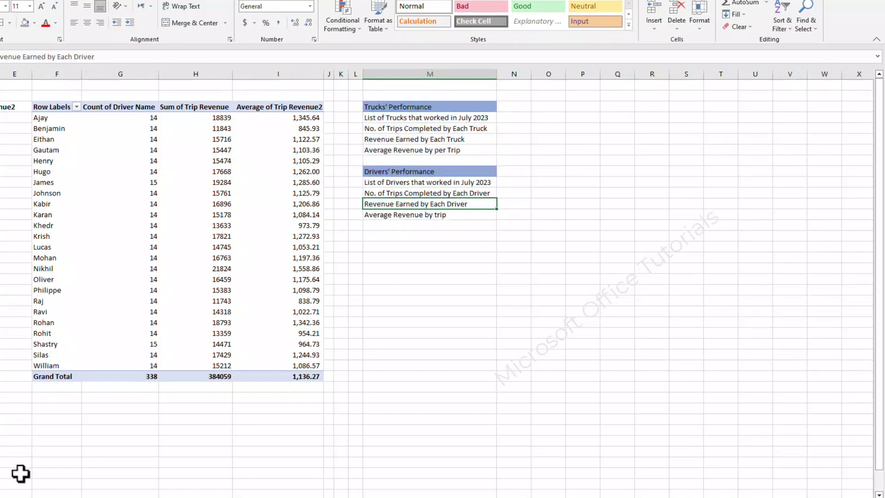
key("ctrl+Page_Up")
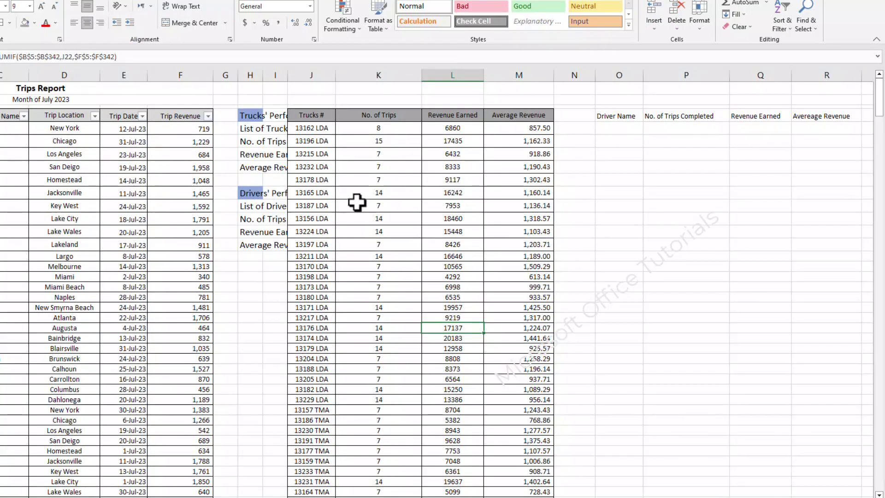
left_click_drag(305, 164, 410, 348)
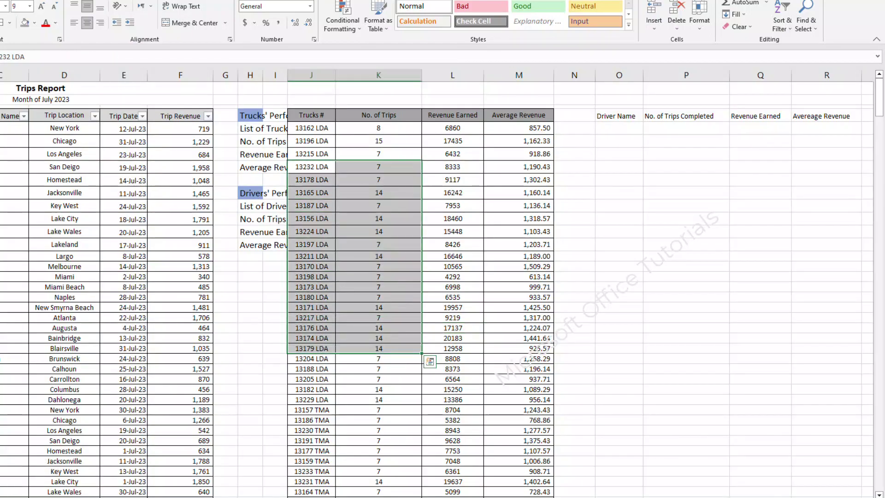
left_click(59, 347)
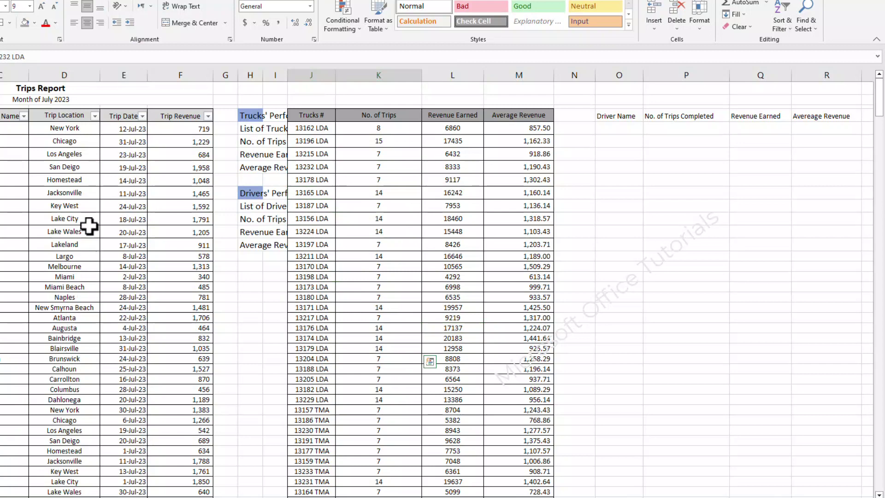
key("ctrl+Page_Down")
left_click_drag(87, 186, 276, 270)
left_click(271, 300)
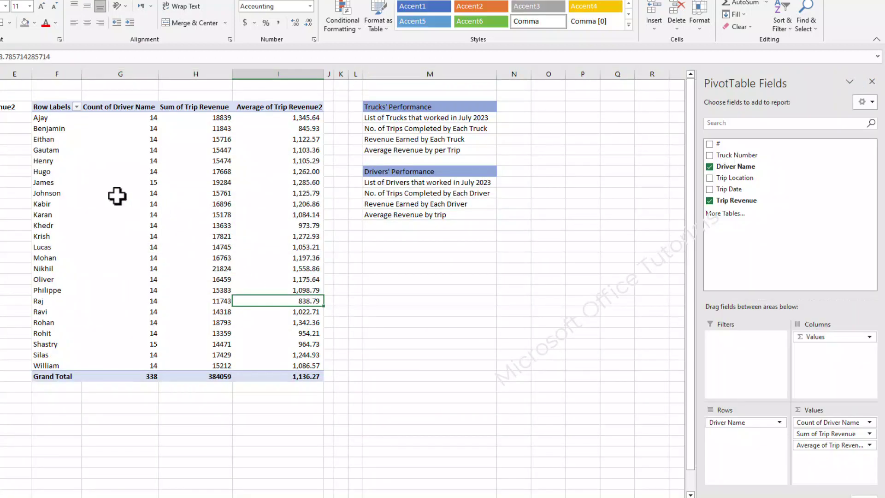